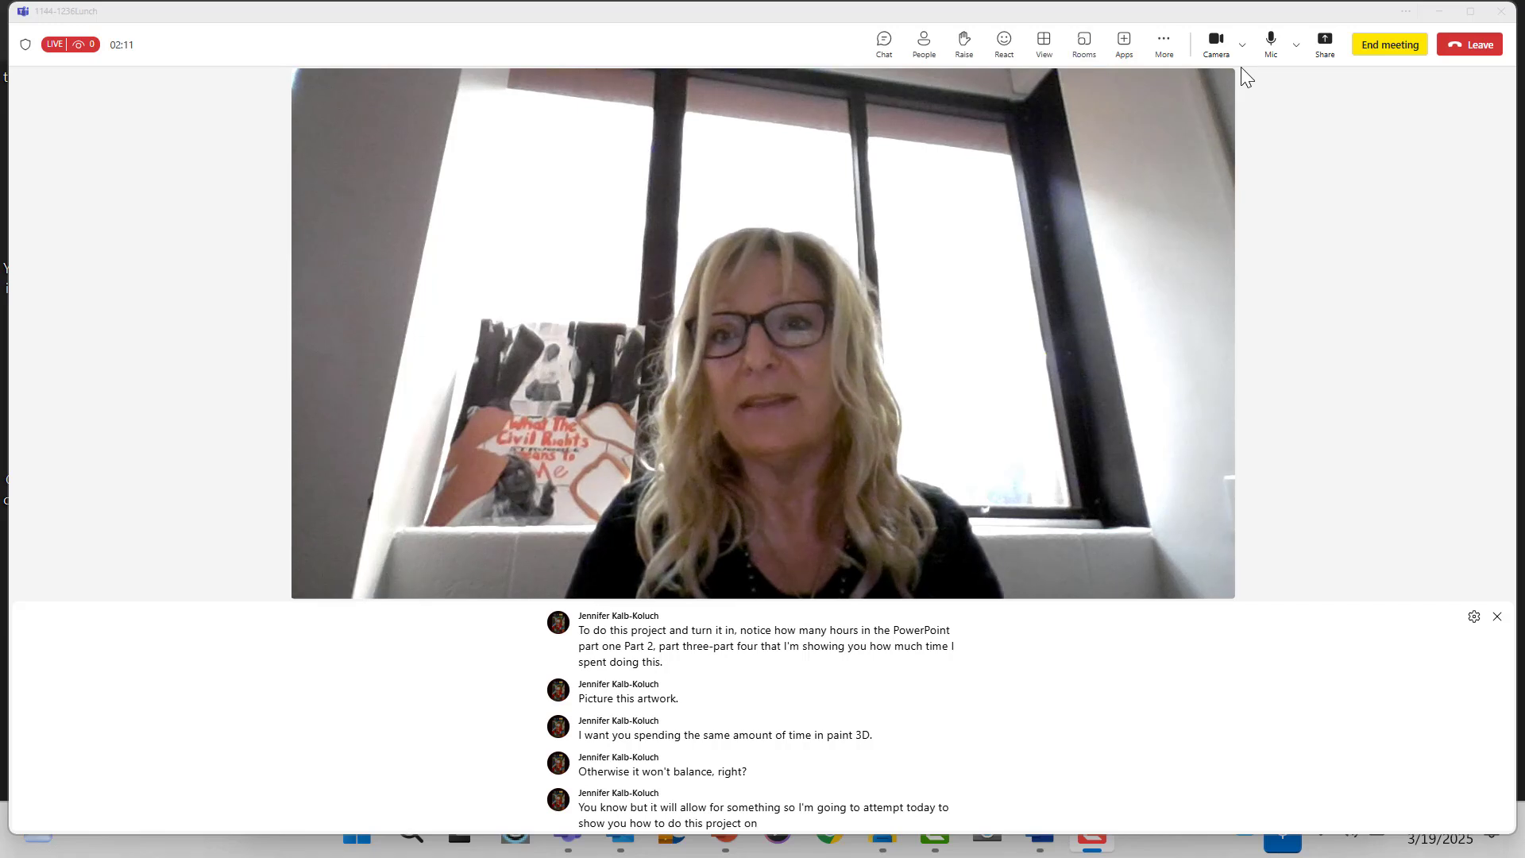
- Start sharing the screen in the meeting, and open Paint 3D with a new blank project
click(1325, 44)
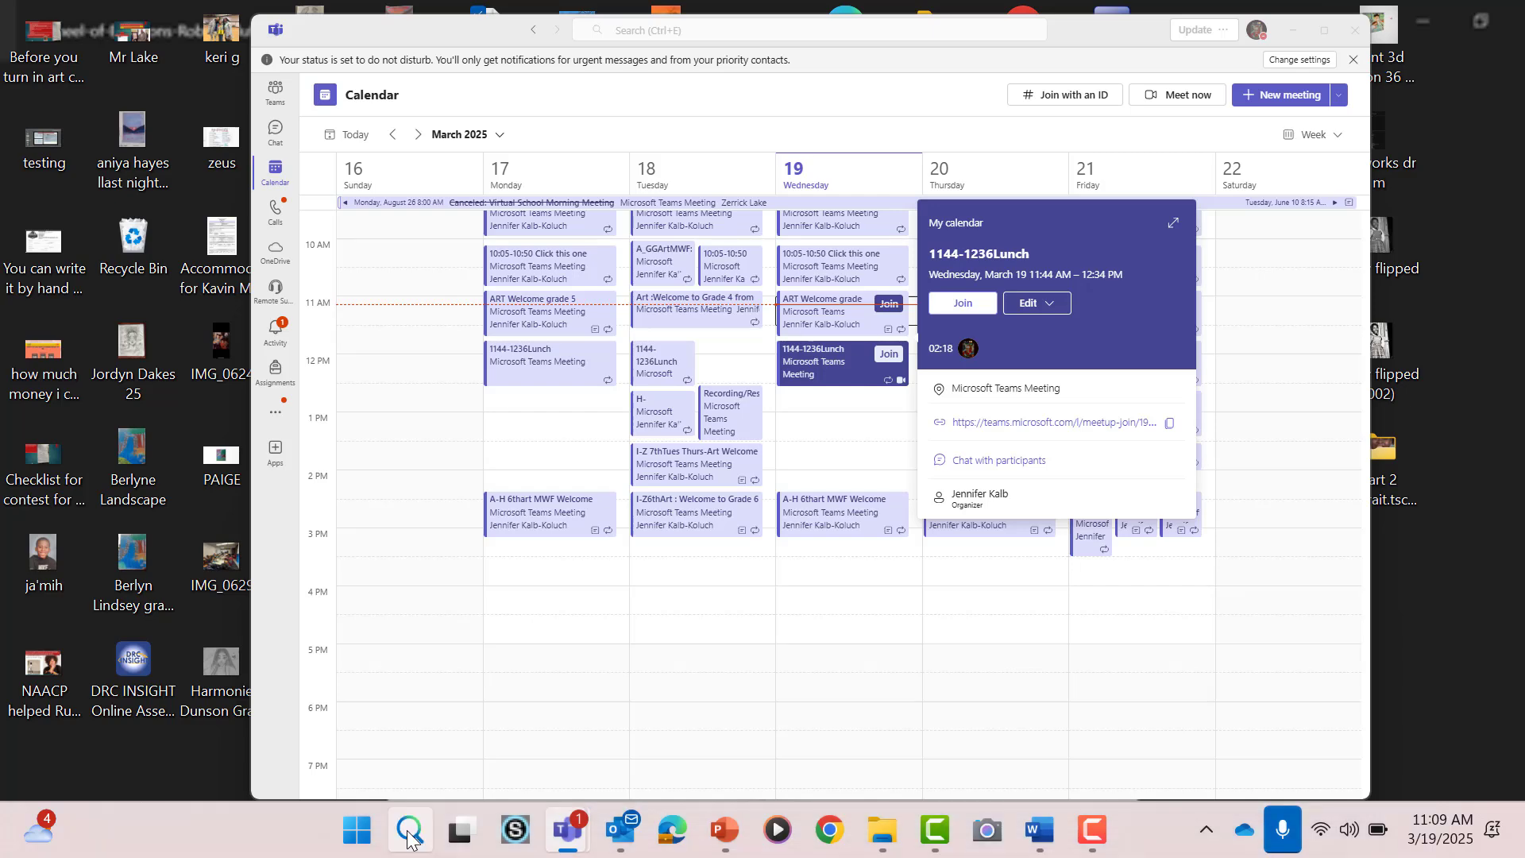
click(408, 834)
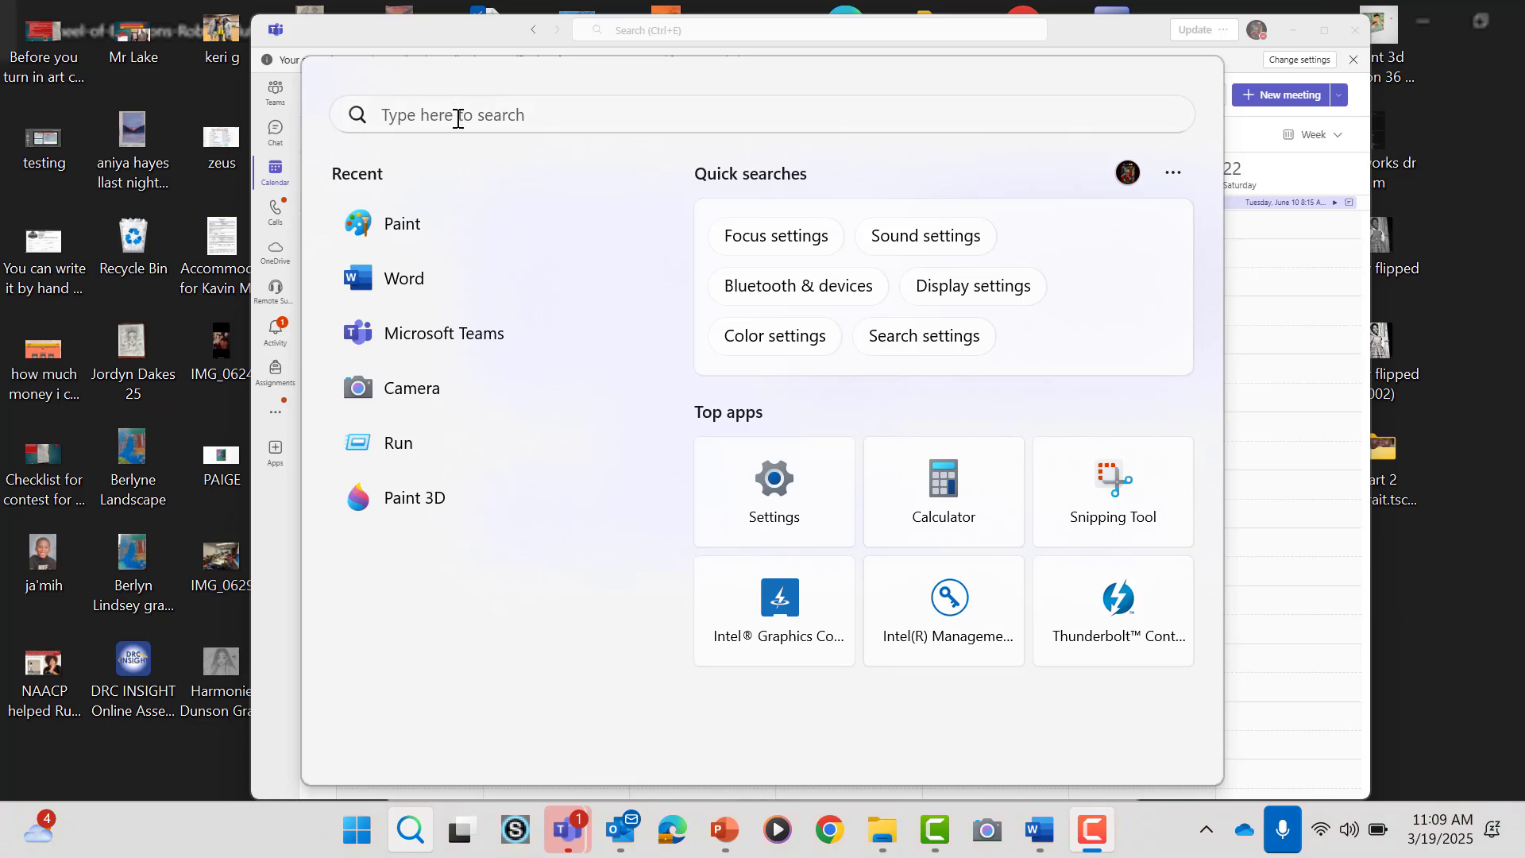
text(P)
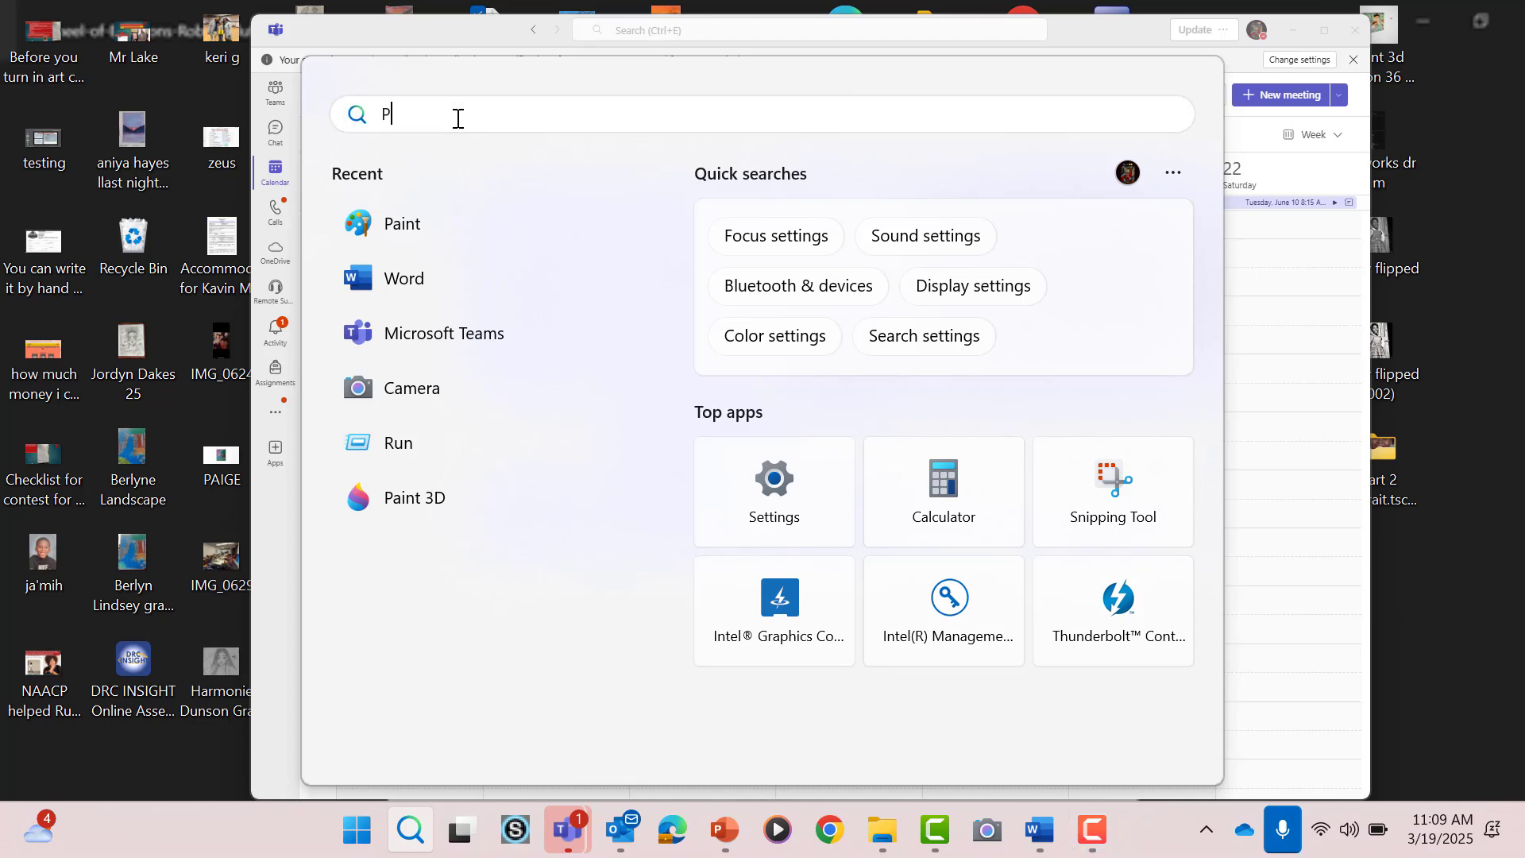
text(AINT 3D)
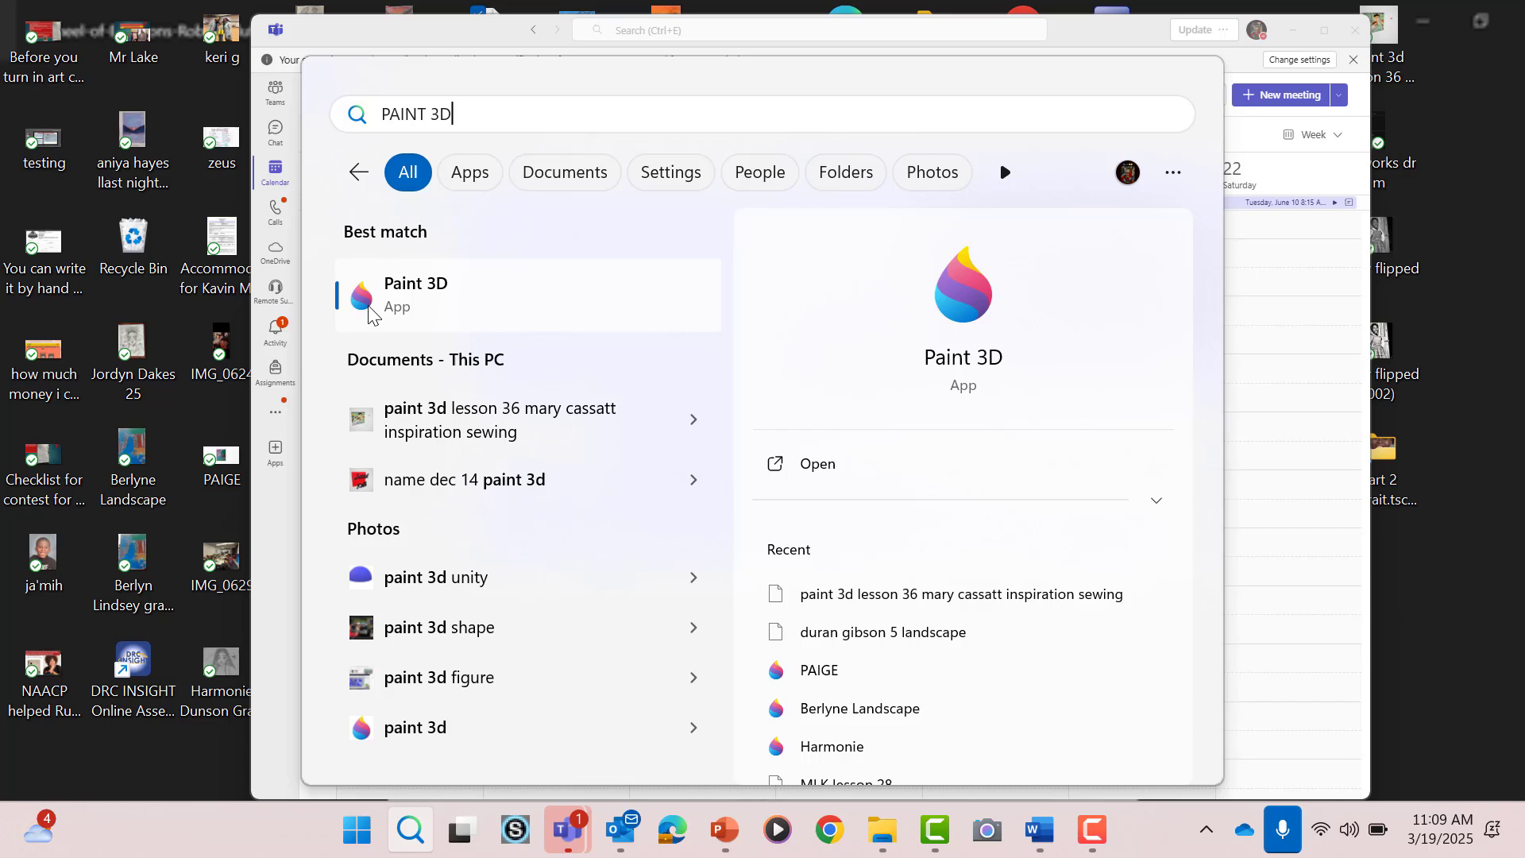
click(382, 293)
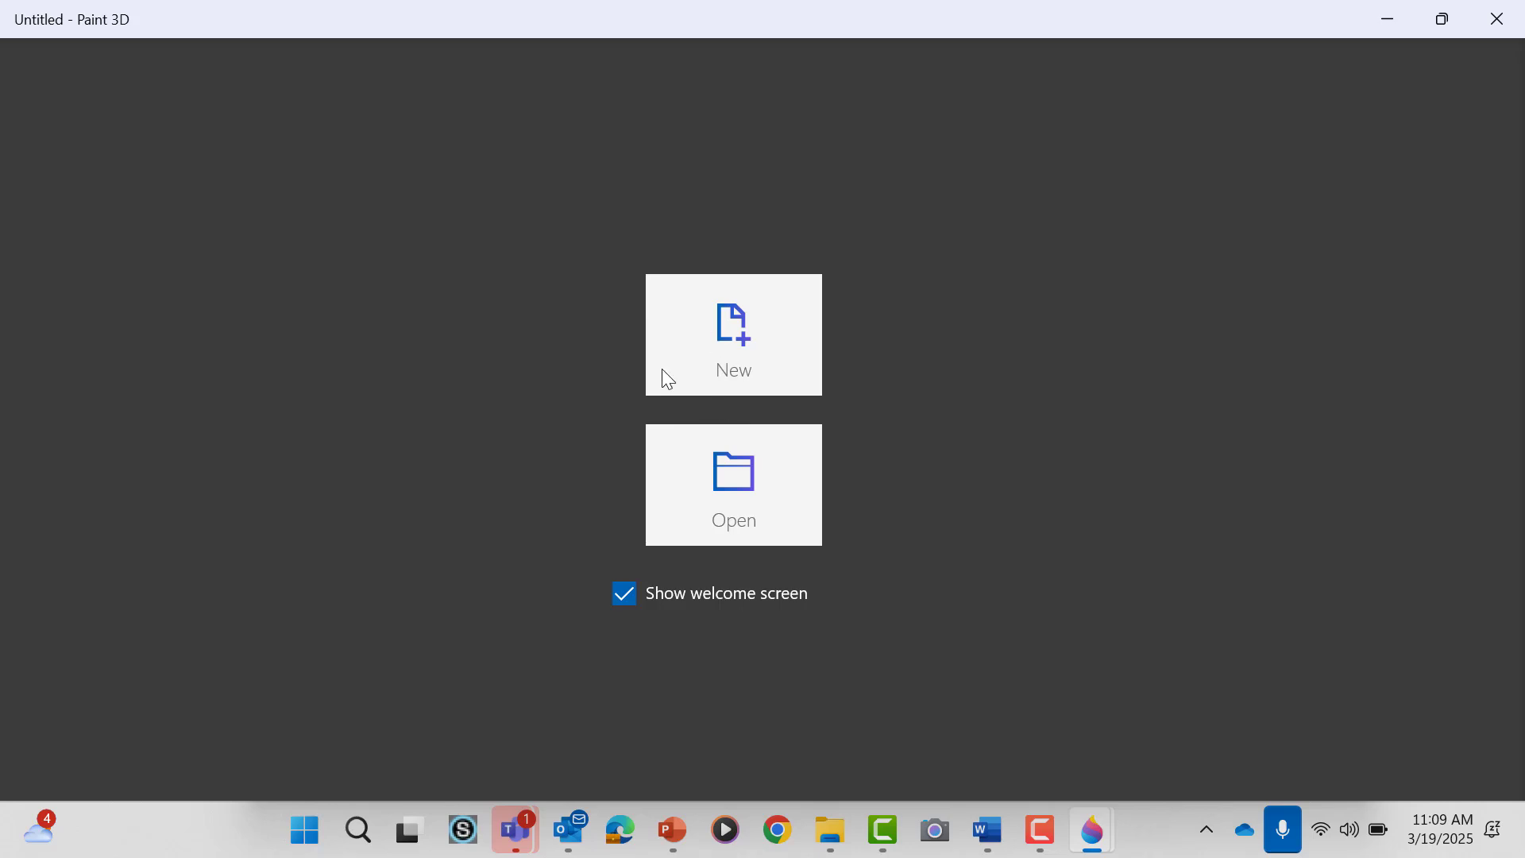
click(725, 364)
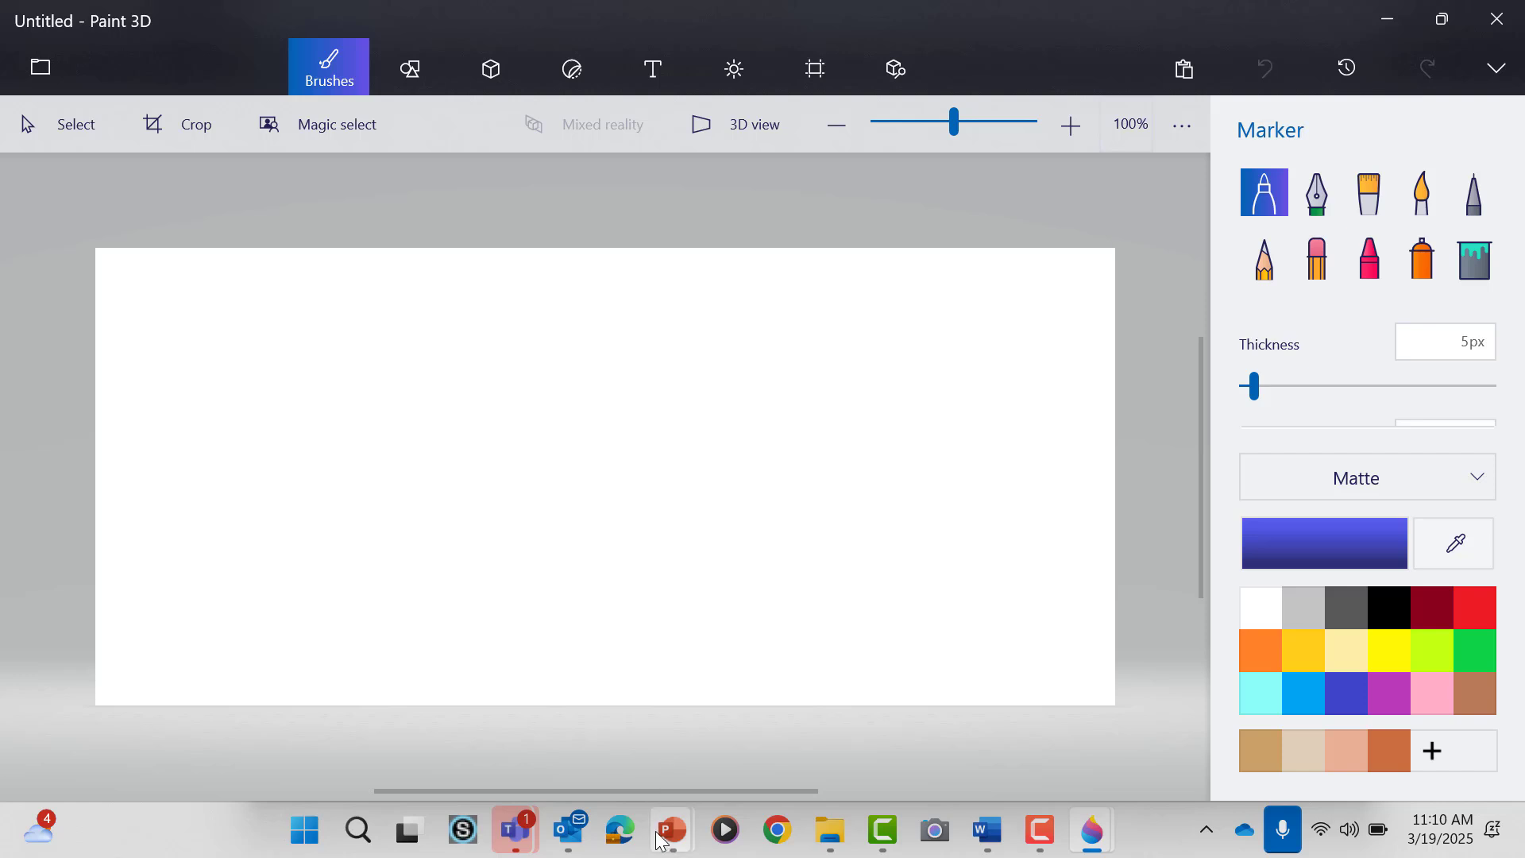
- Switch to PowerPoint, close the Living Black Artists presentation and open NAACP ART What the Civil Rights Struggle Means to ME
mouse_move(669, 833)
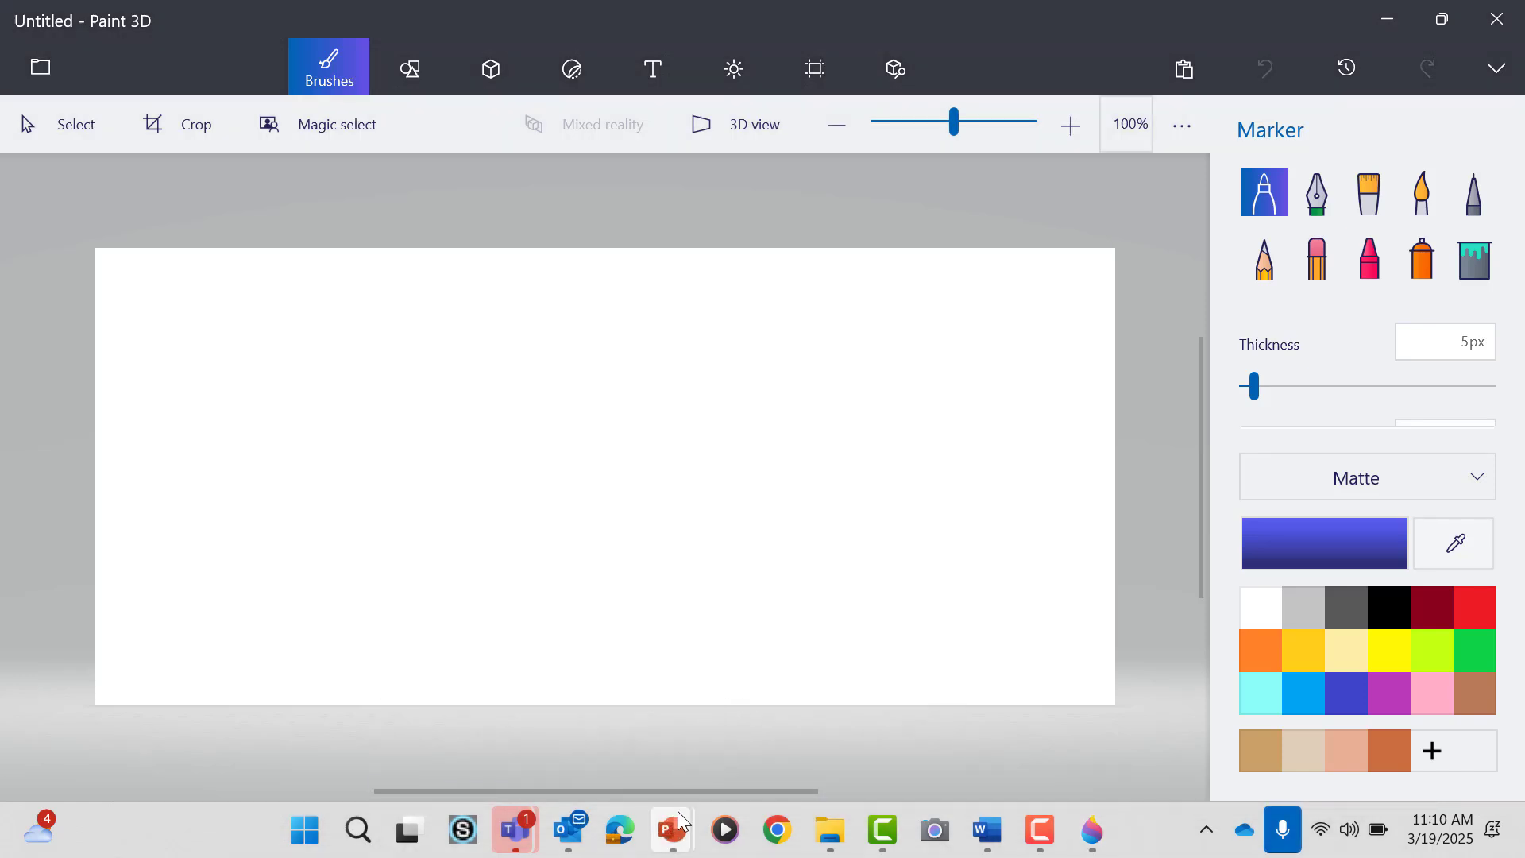
click(749, 699)
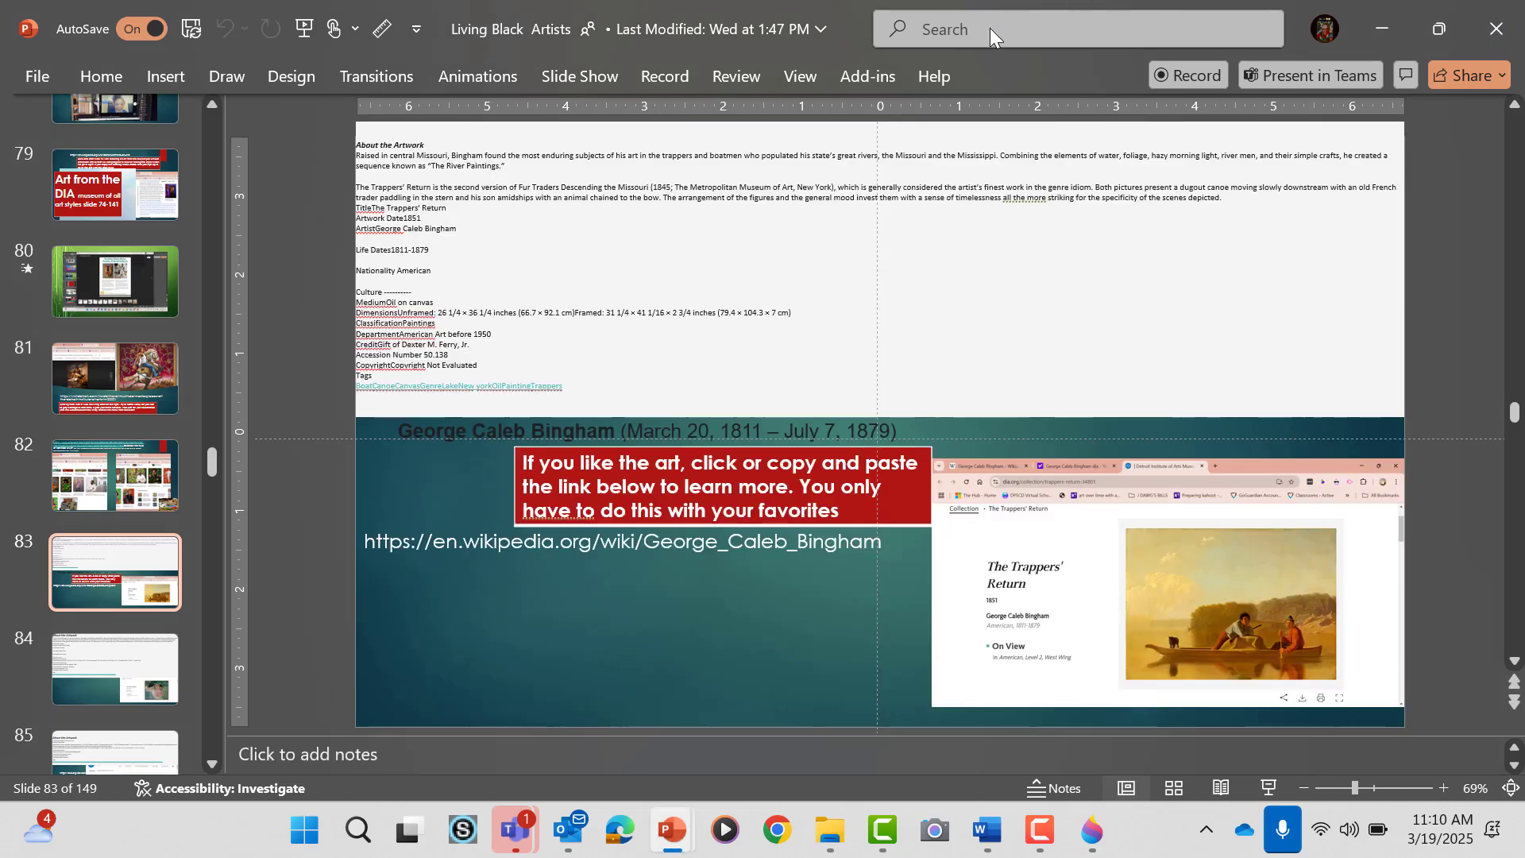
click(1499, 29)
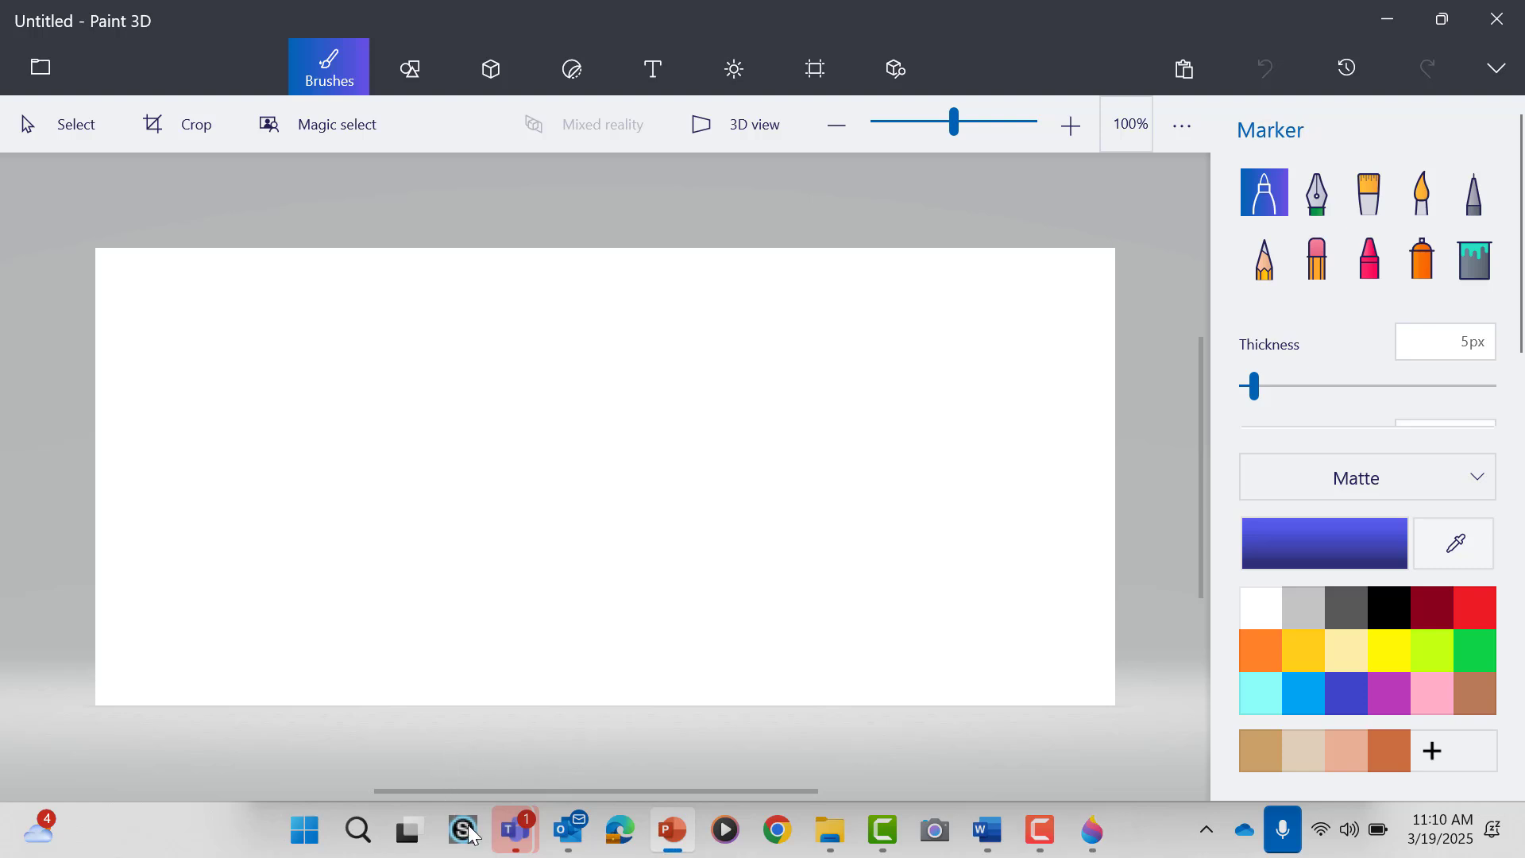
click(681, 834)
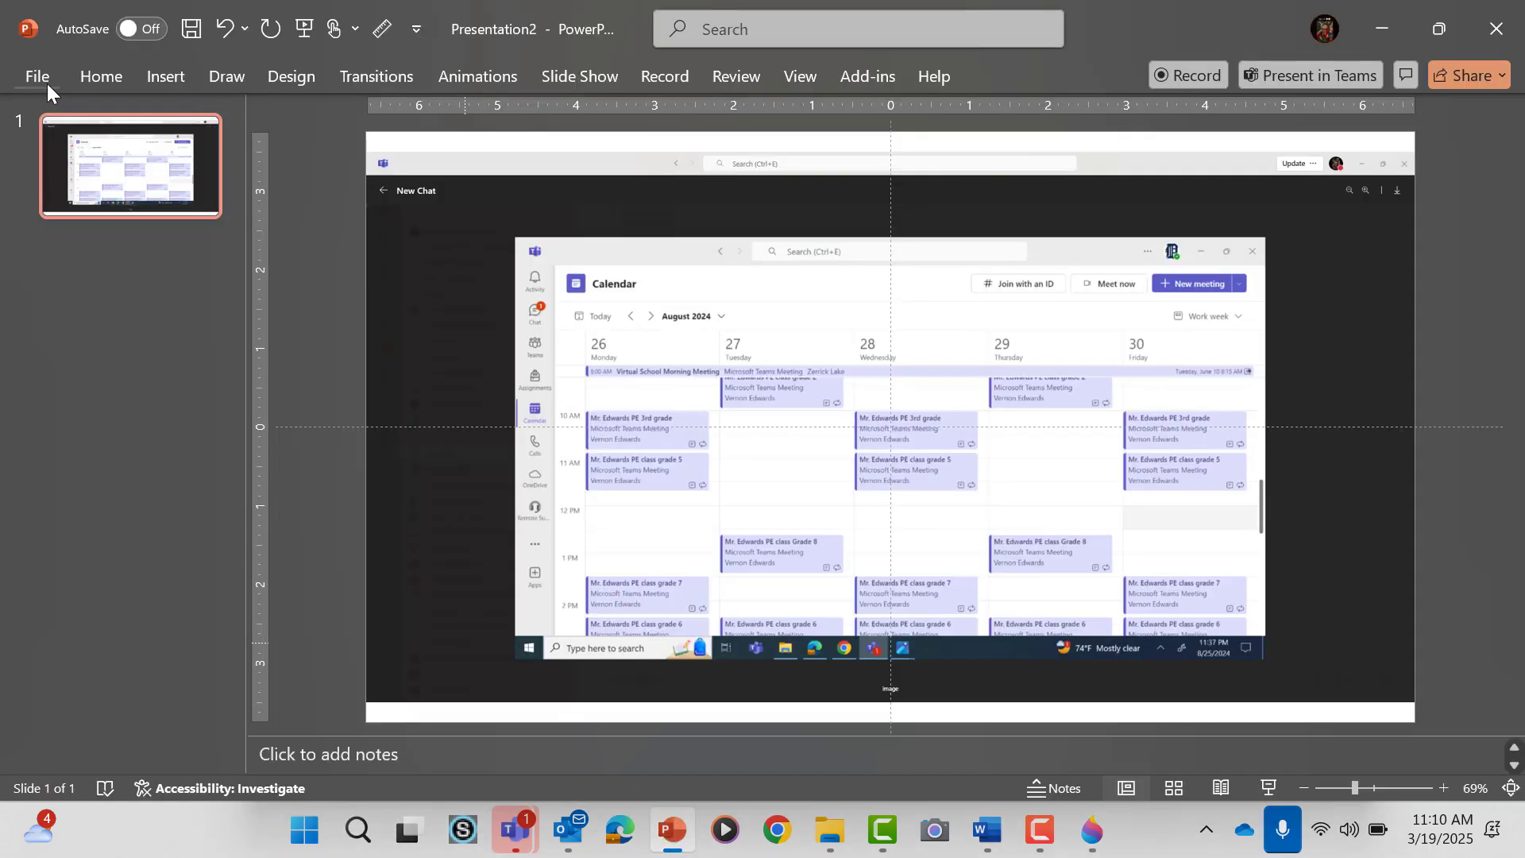
click(46, 84)
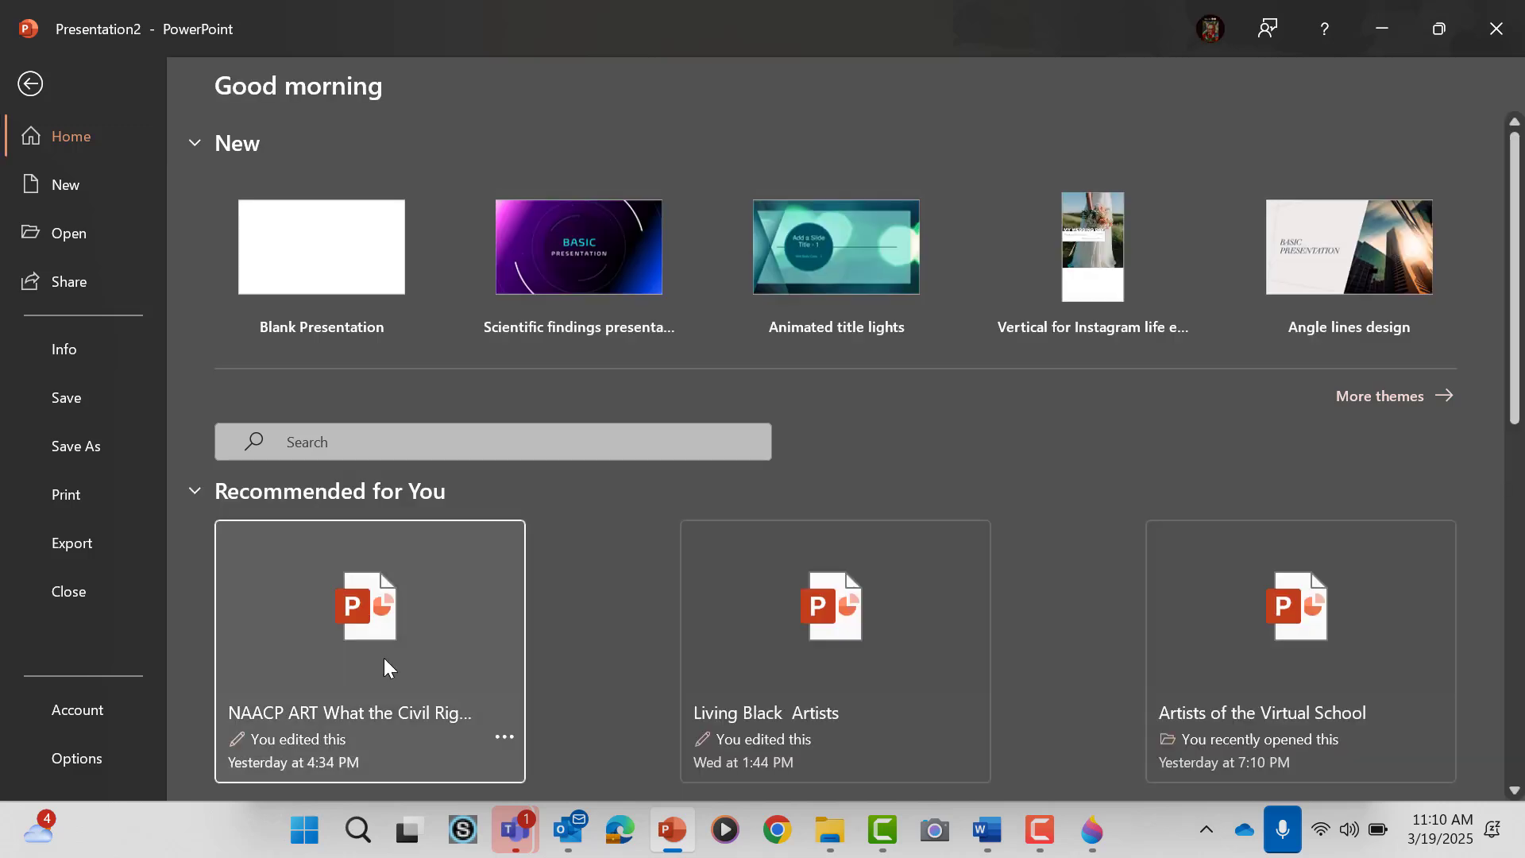
click(384, 658)
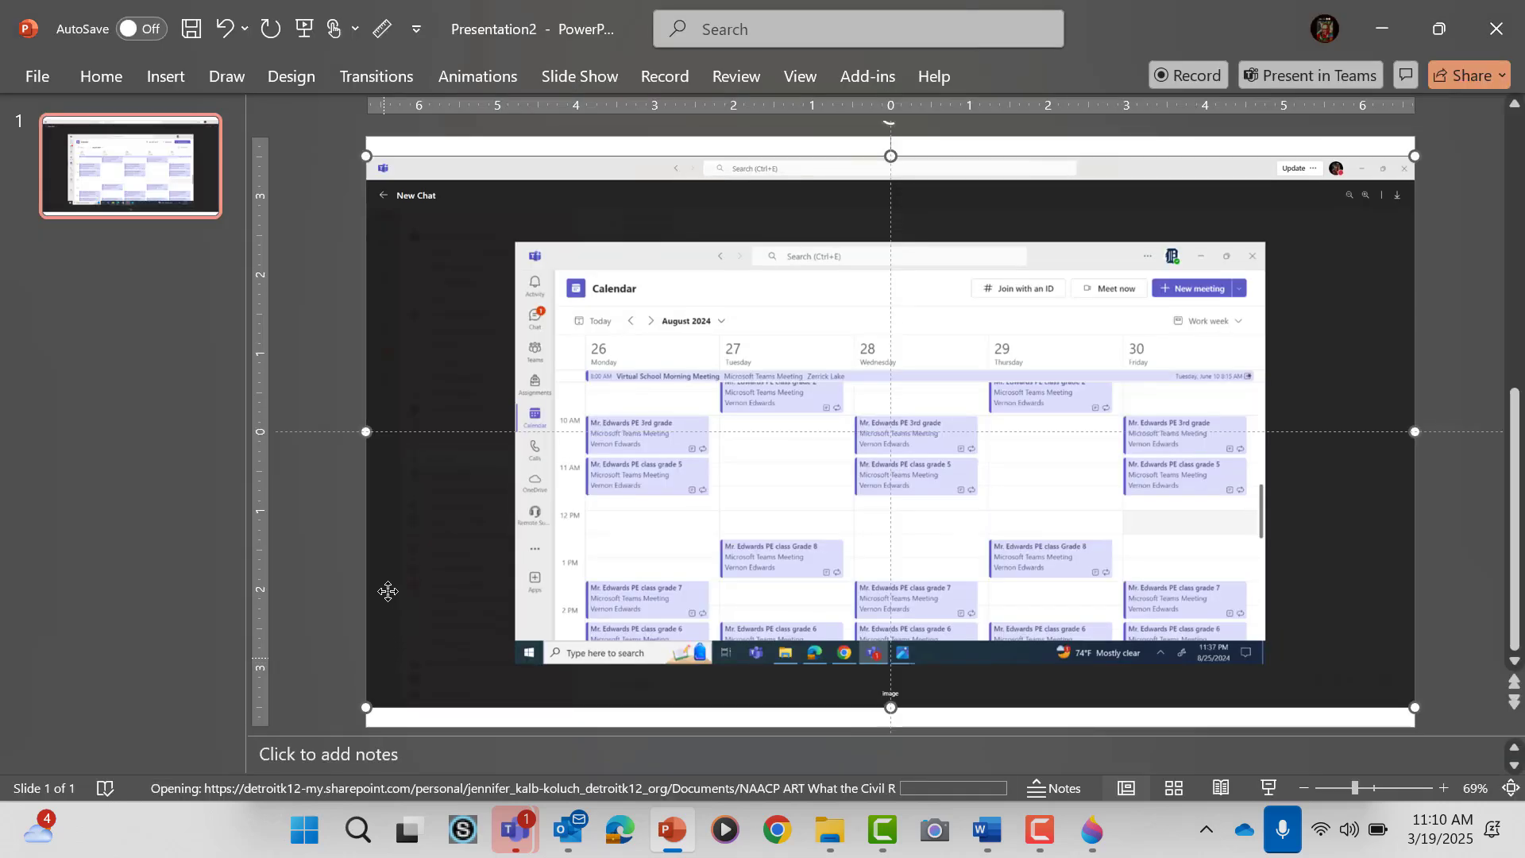
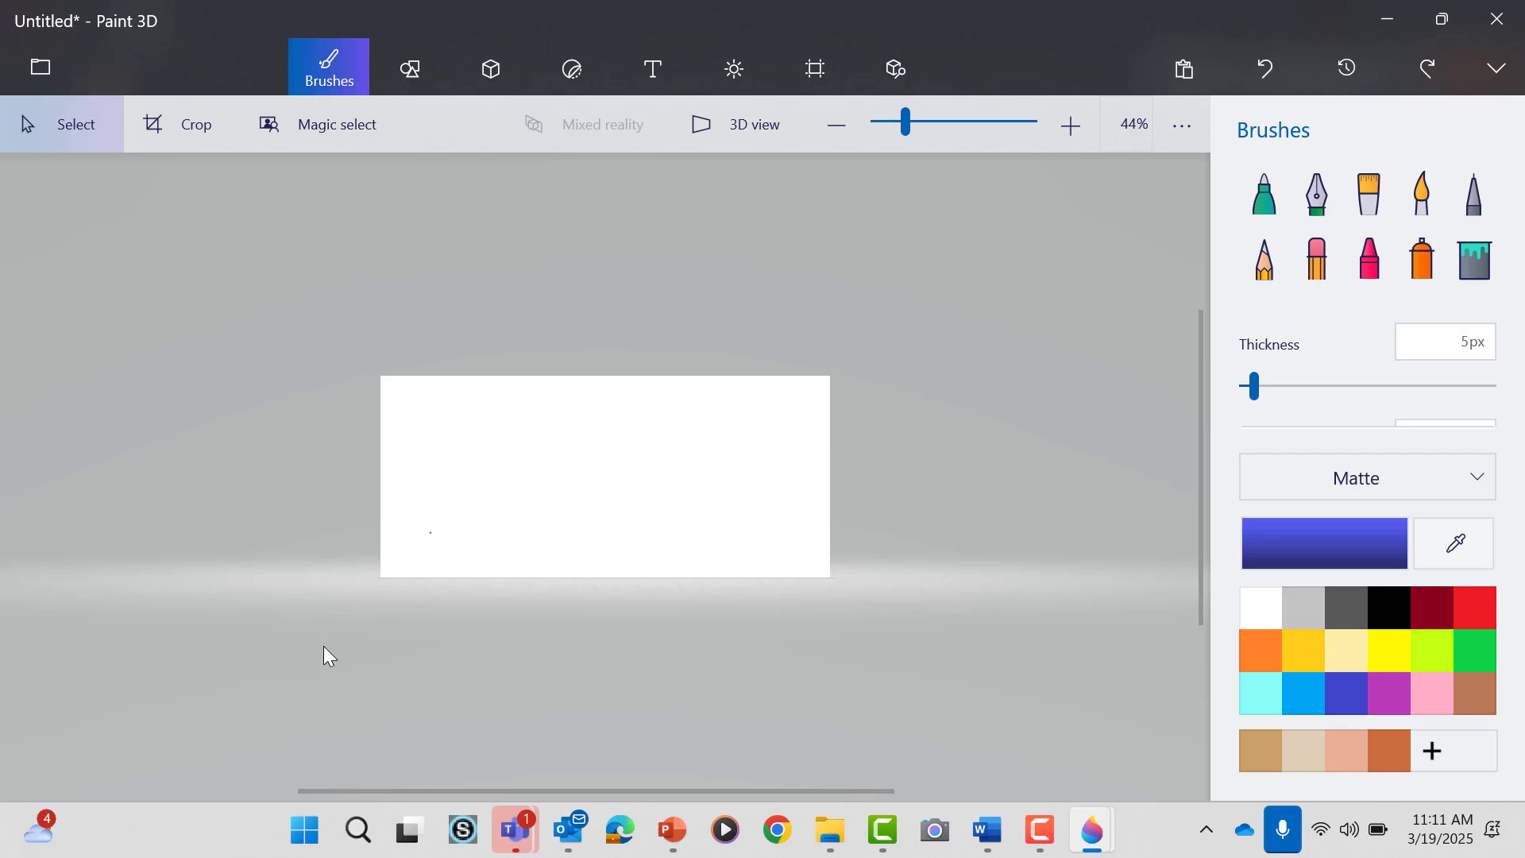
- Paste the copied fist picture onto the Paint 3D canvas and resize it to 883 × 1063 px in the canvas's lower-left corner
key(ctrl+v)
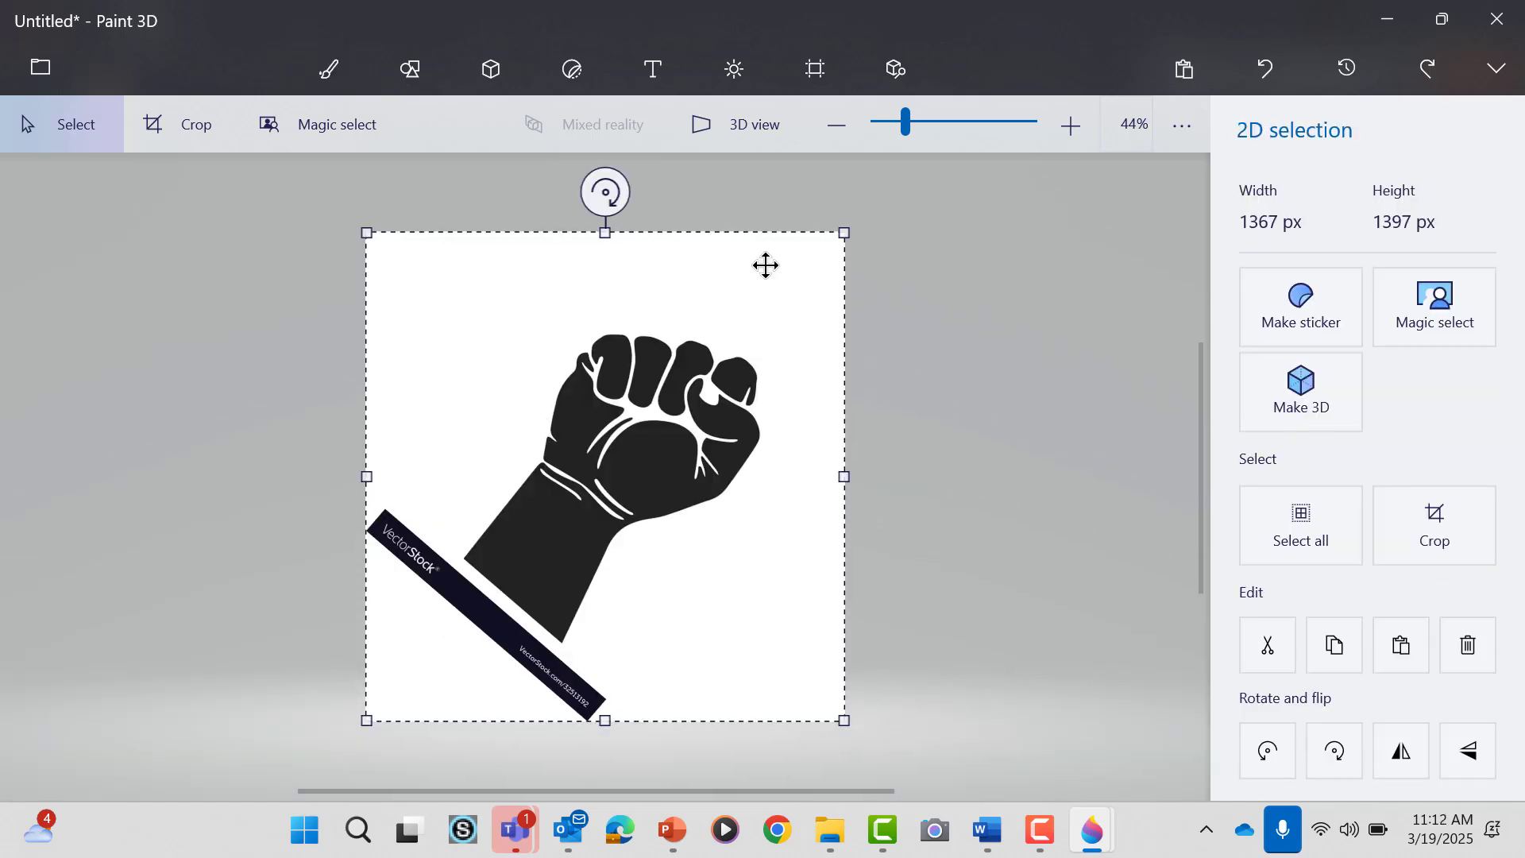
drag(845, 230, 556, 412)
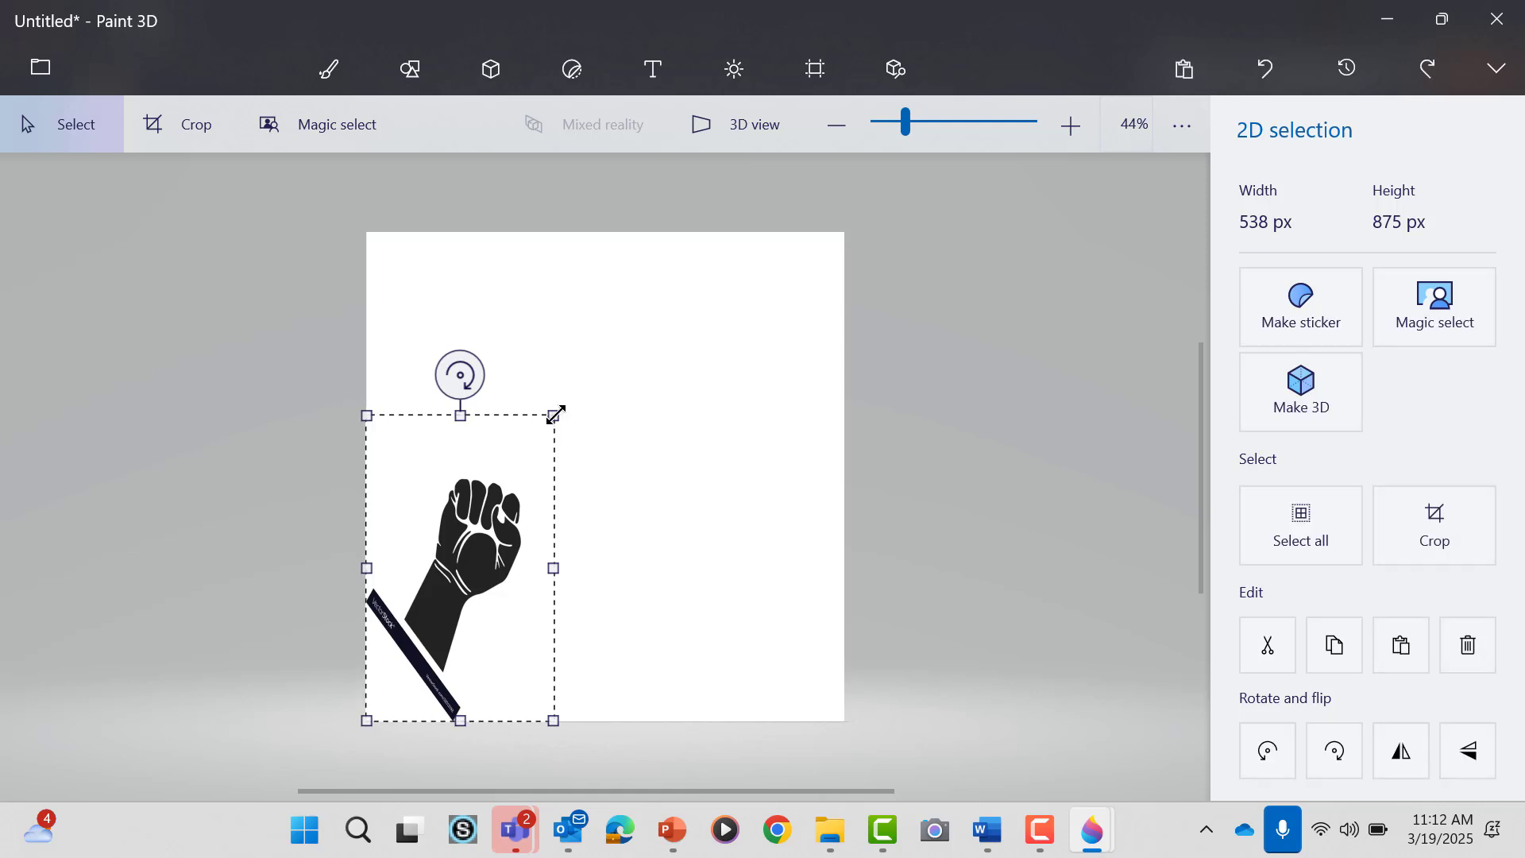
drag(368, 720, 270, 807)
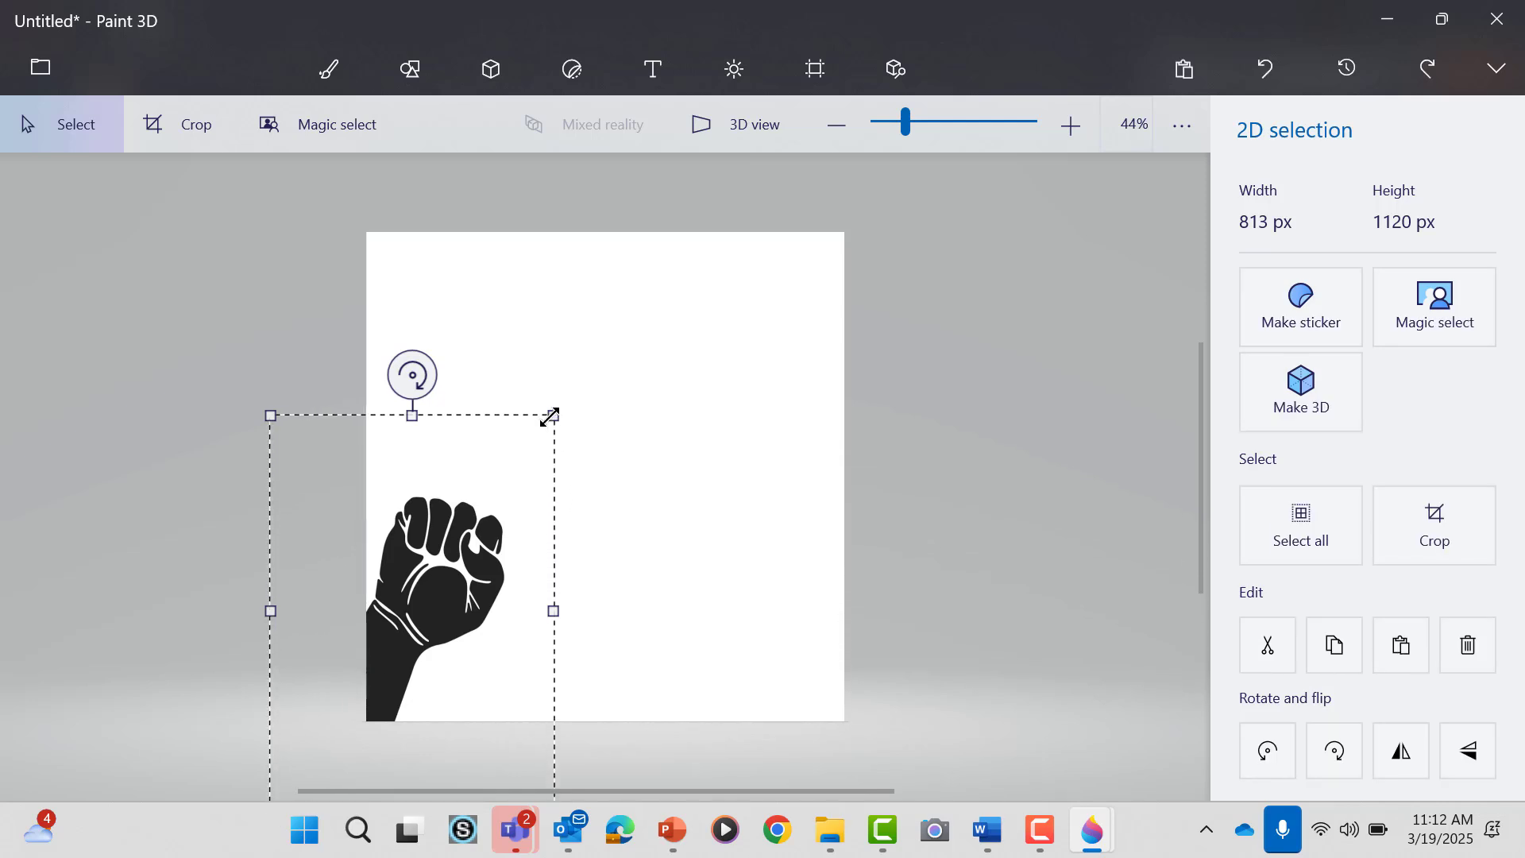
drag(552, 414, 578, 435)
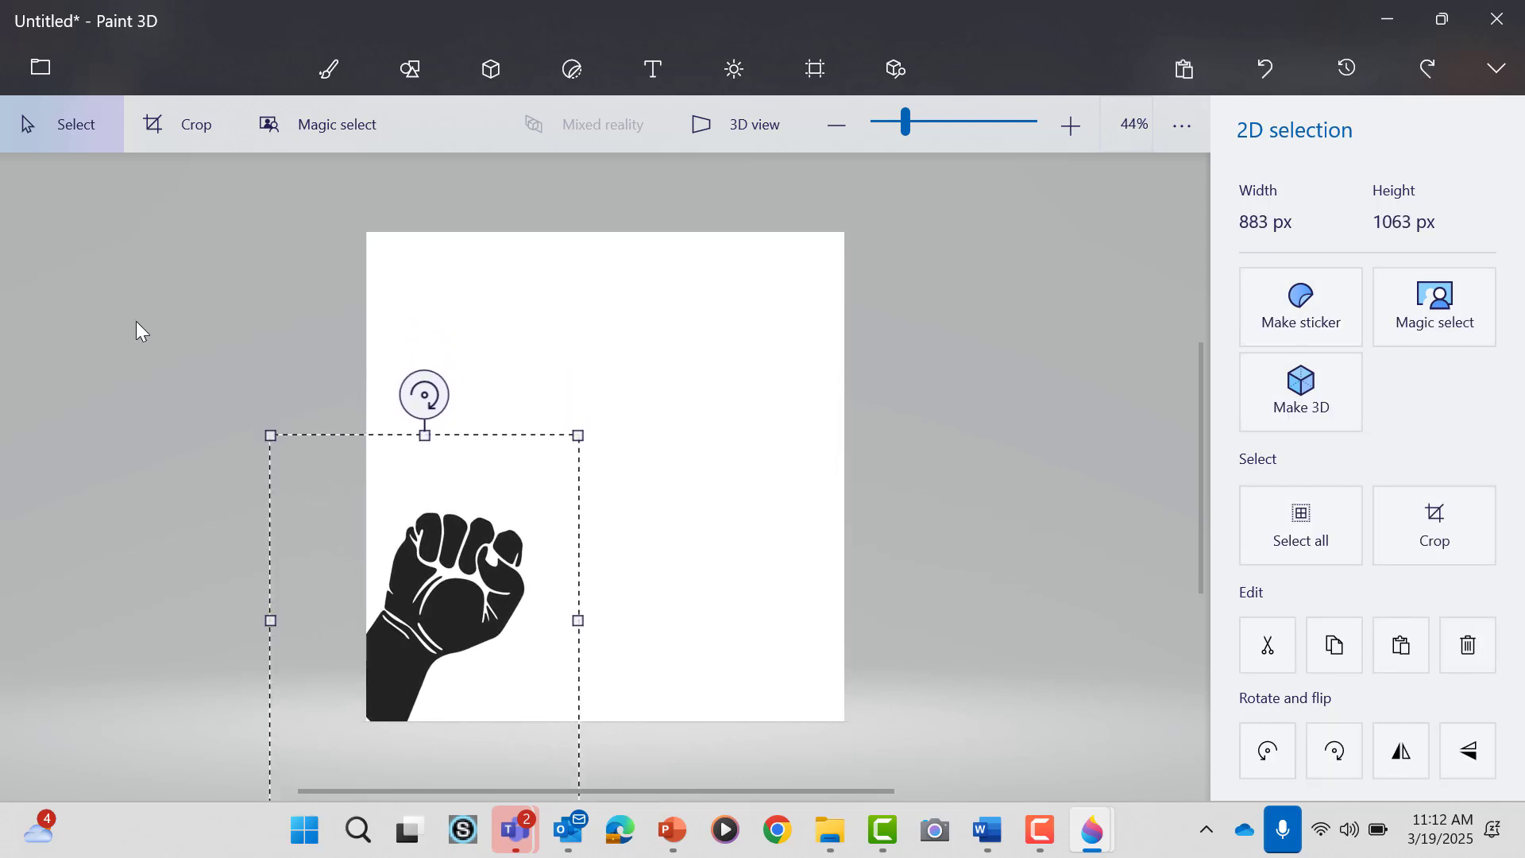
click(188, 316)
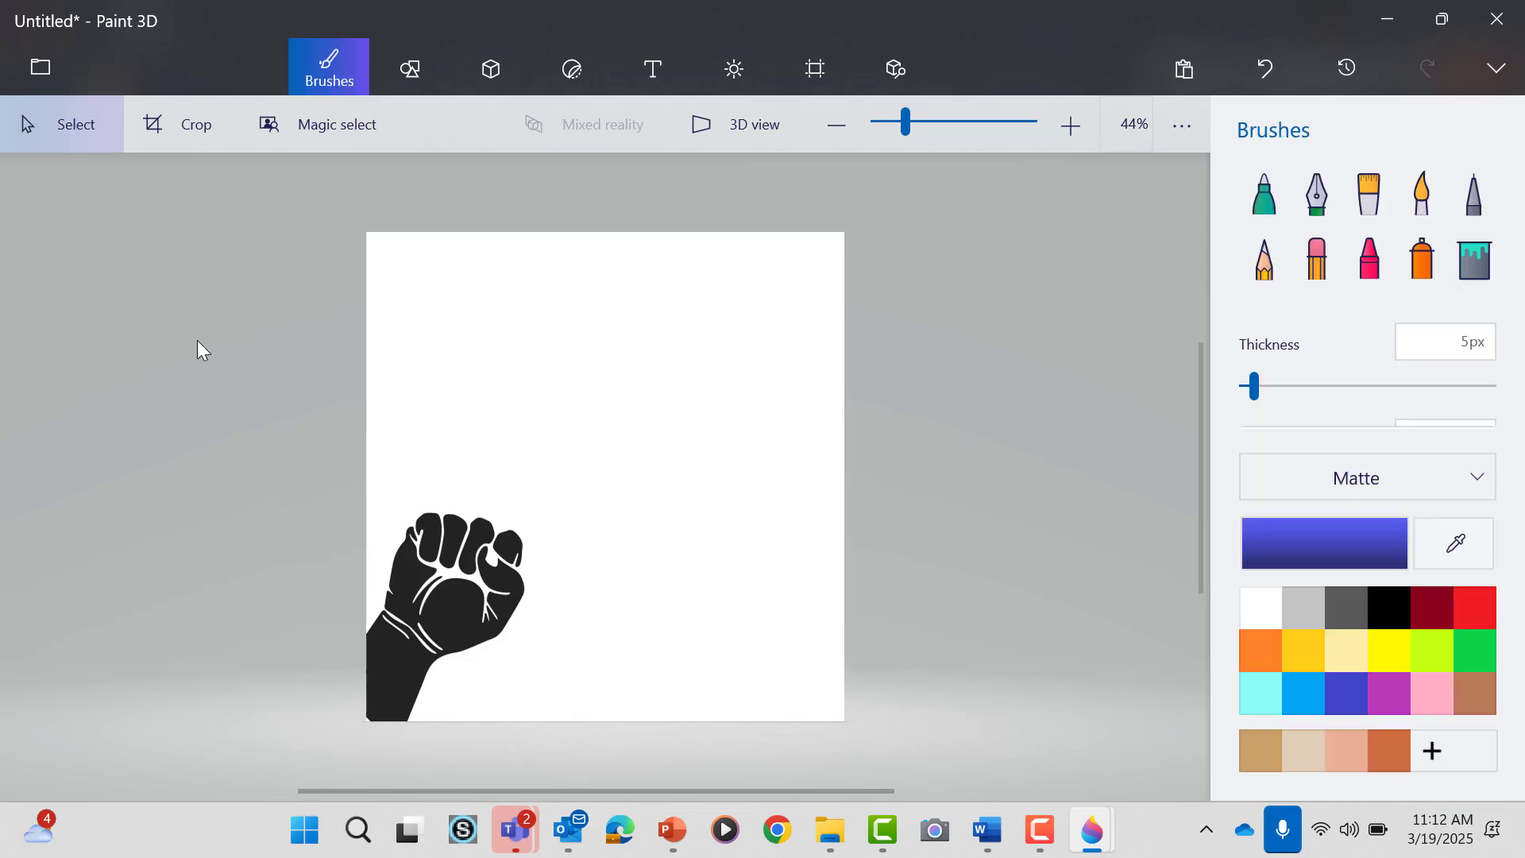
right_click(464, 565)
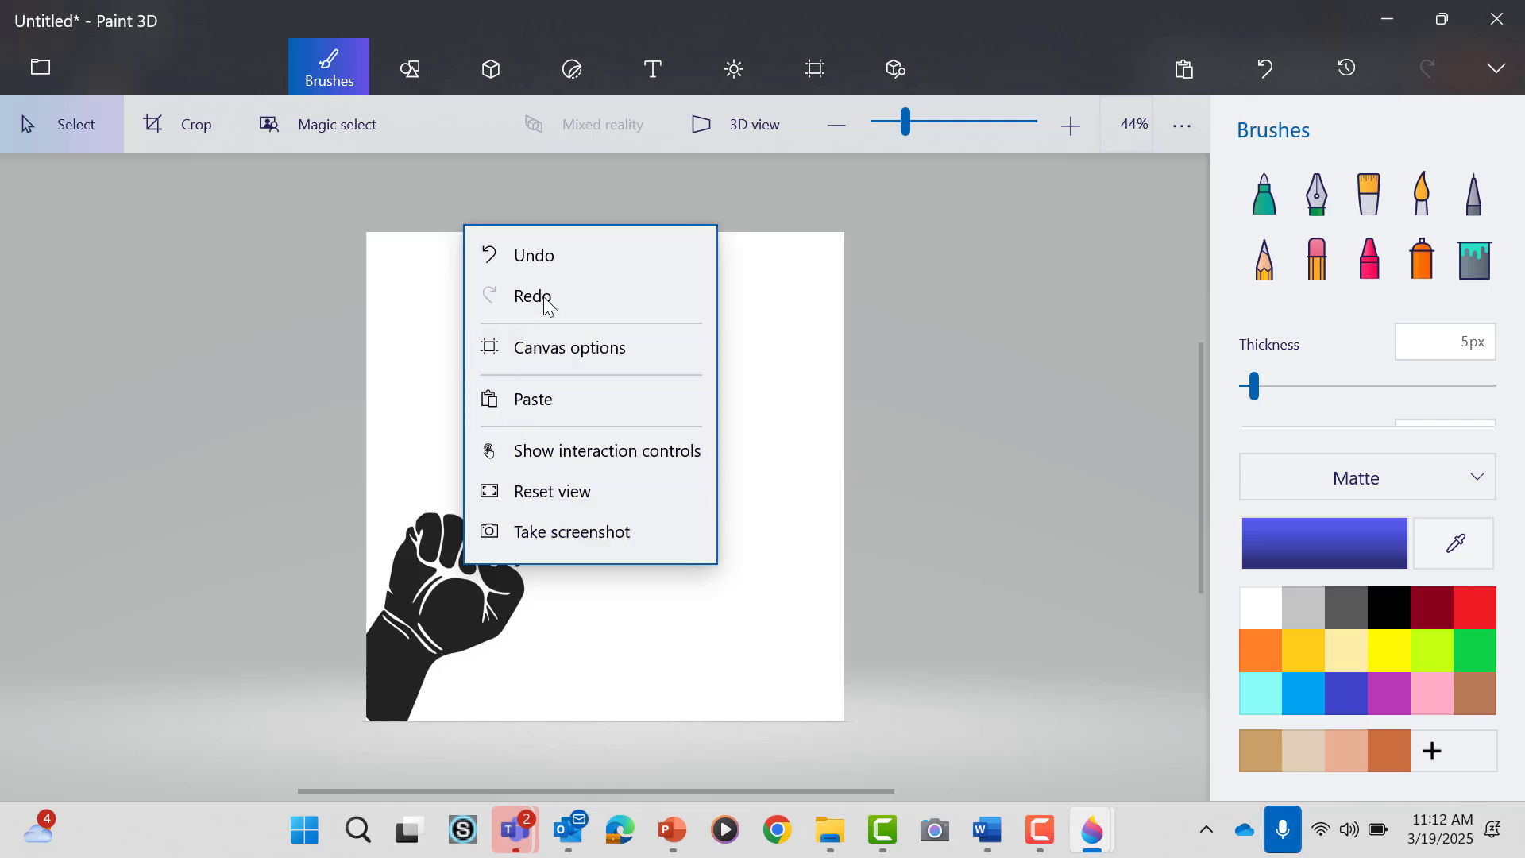
click(442, 602)
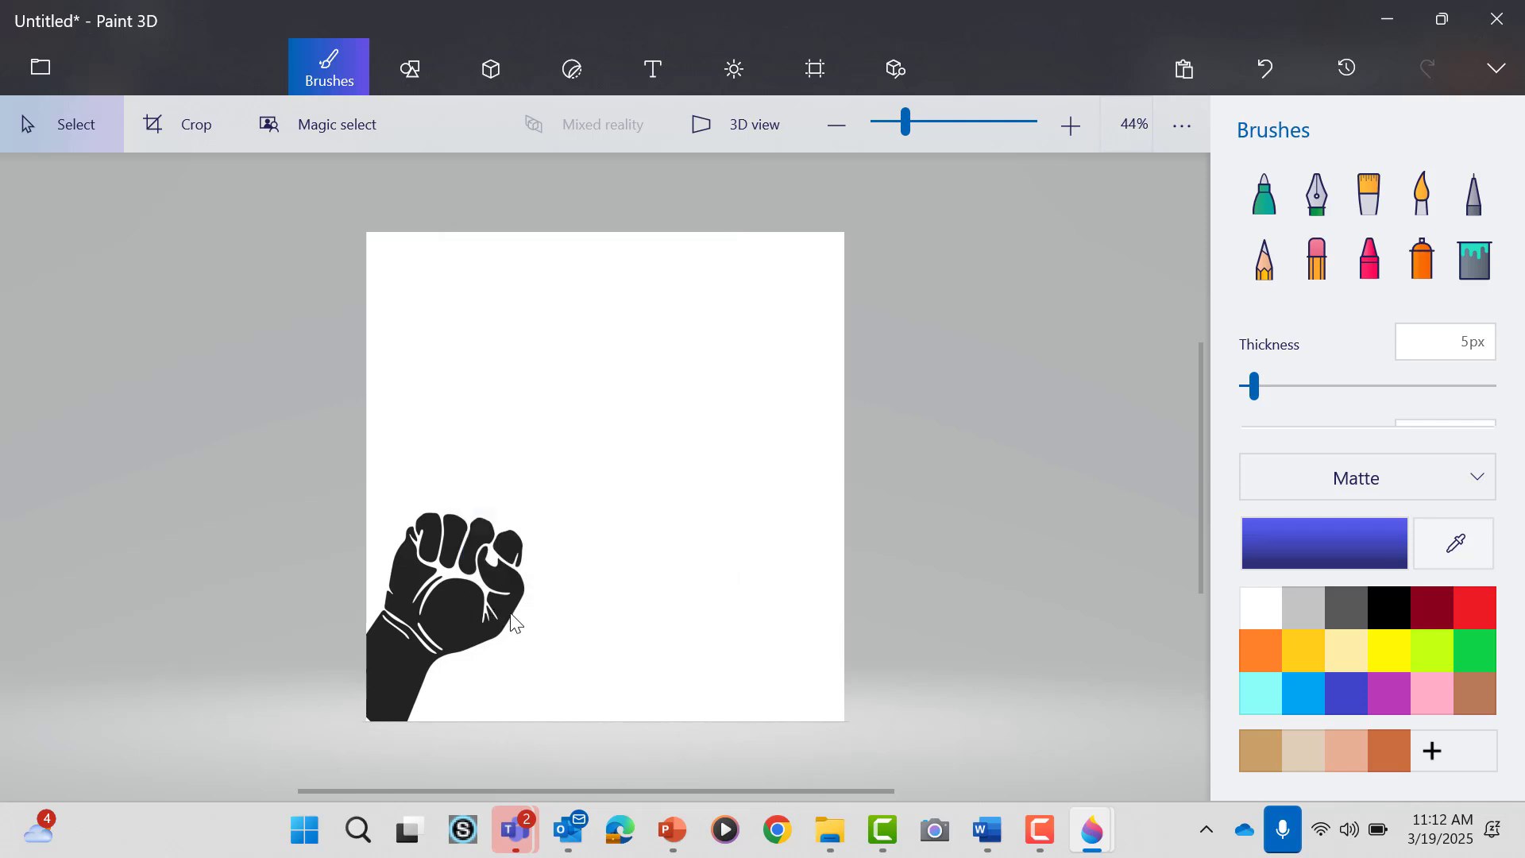
drag(457, 616, 518, 626)
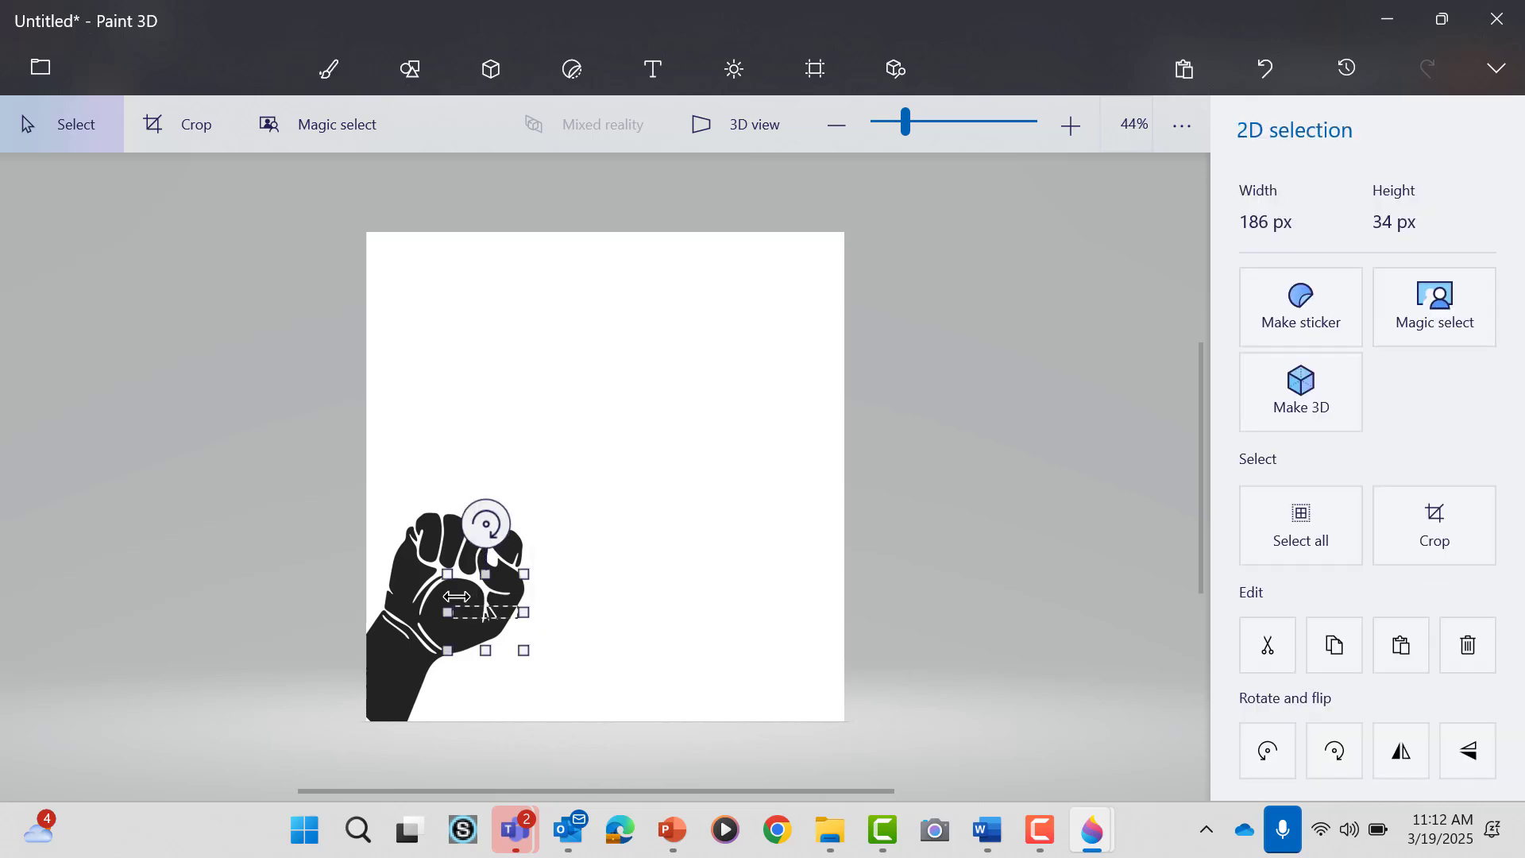
click(259, 567)
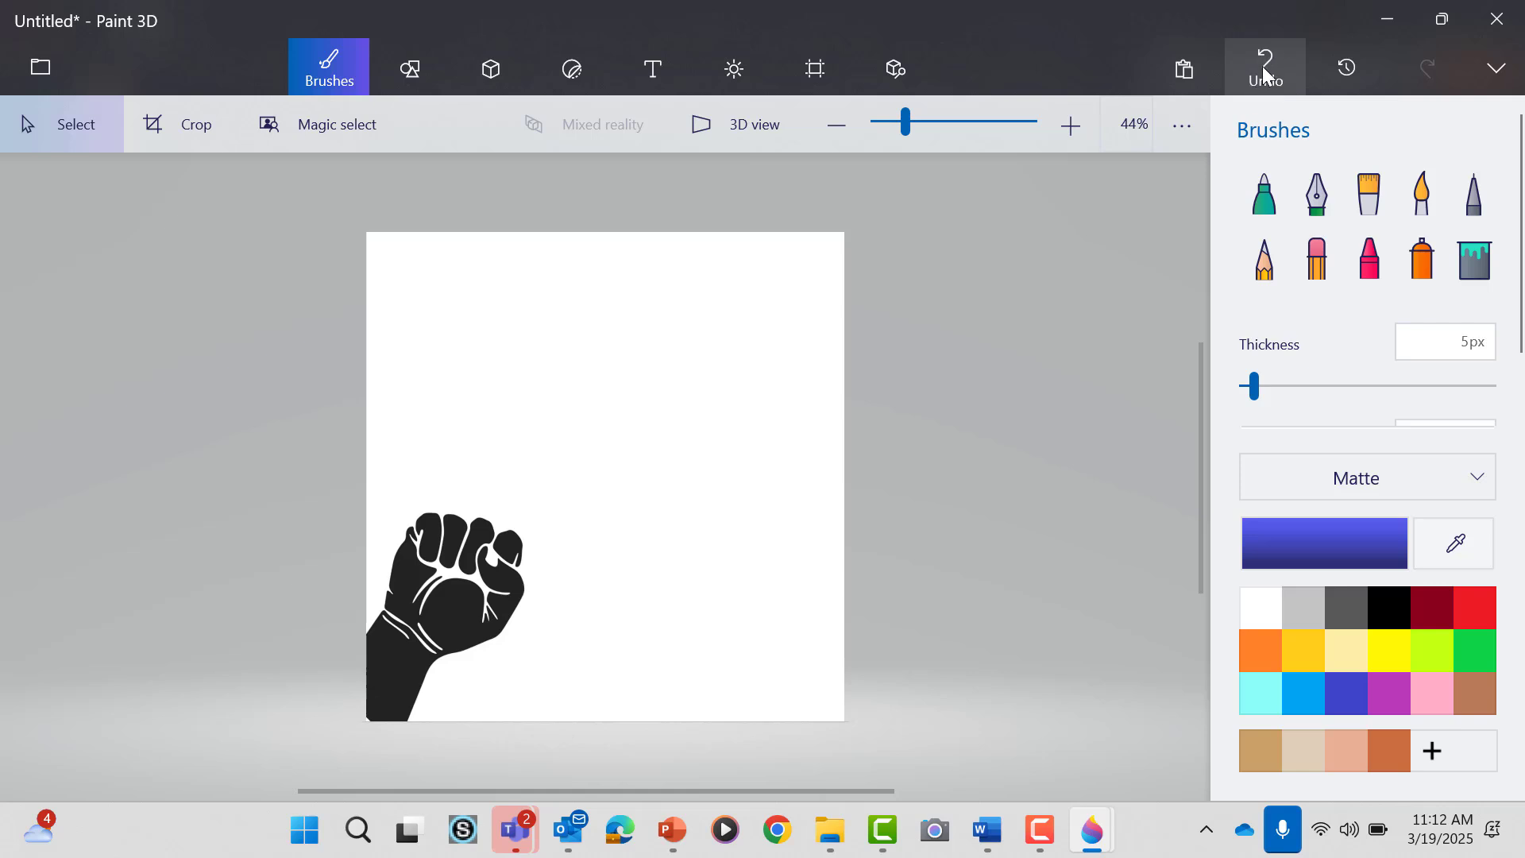
- Switch to the NAACP ART presentation in PowerPoint and copy the right fist picture on slide 49
mouse_move(673, 839)
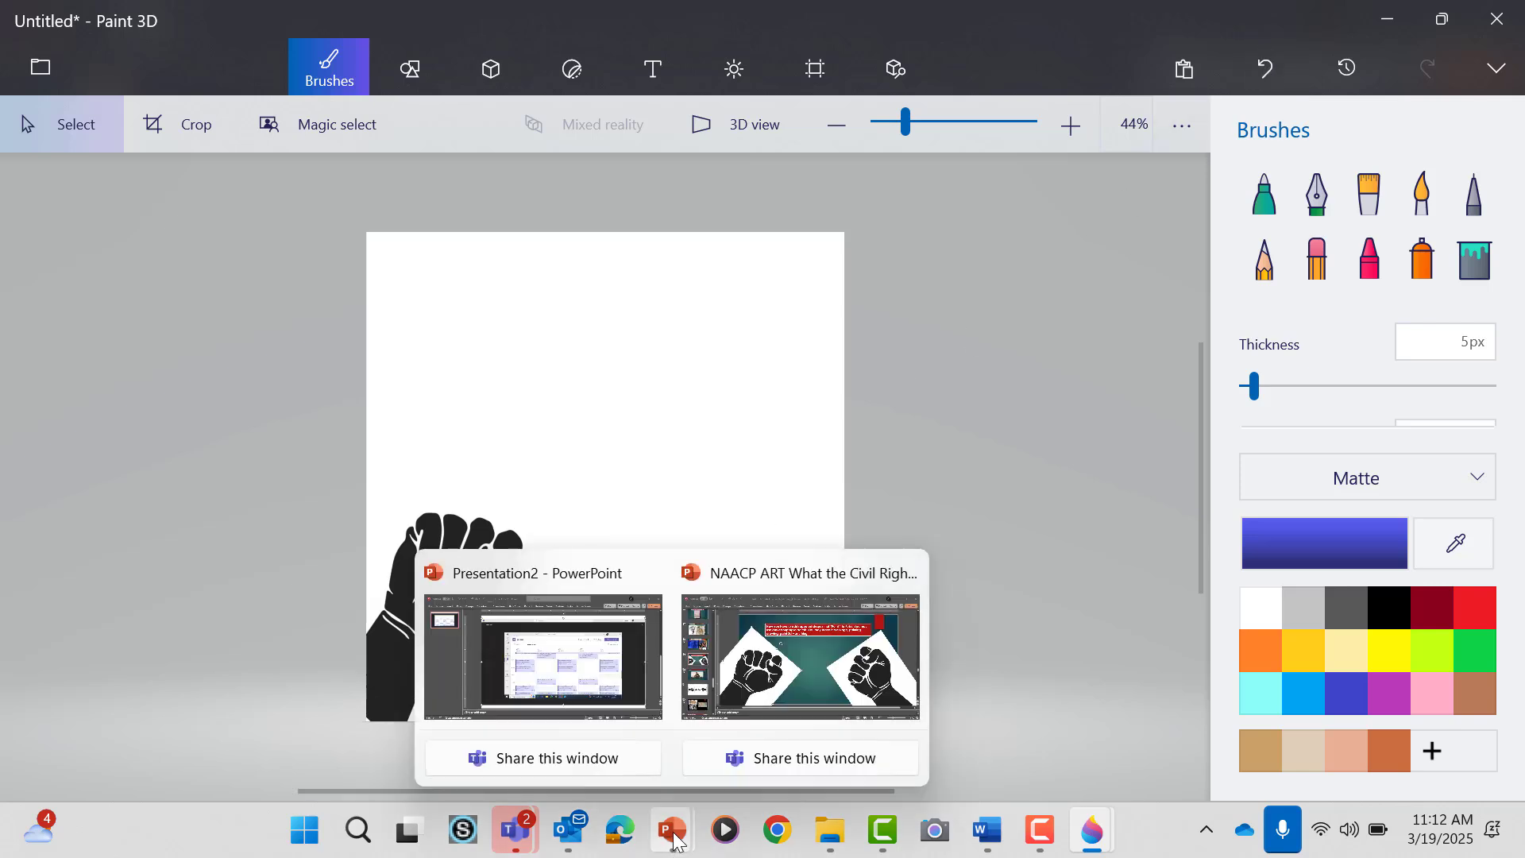
click(802, 683)
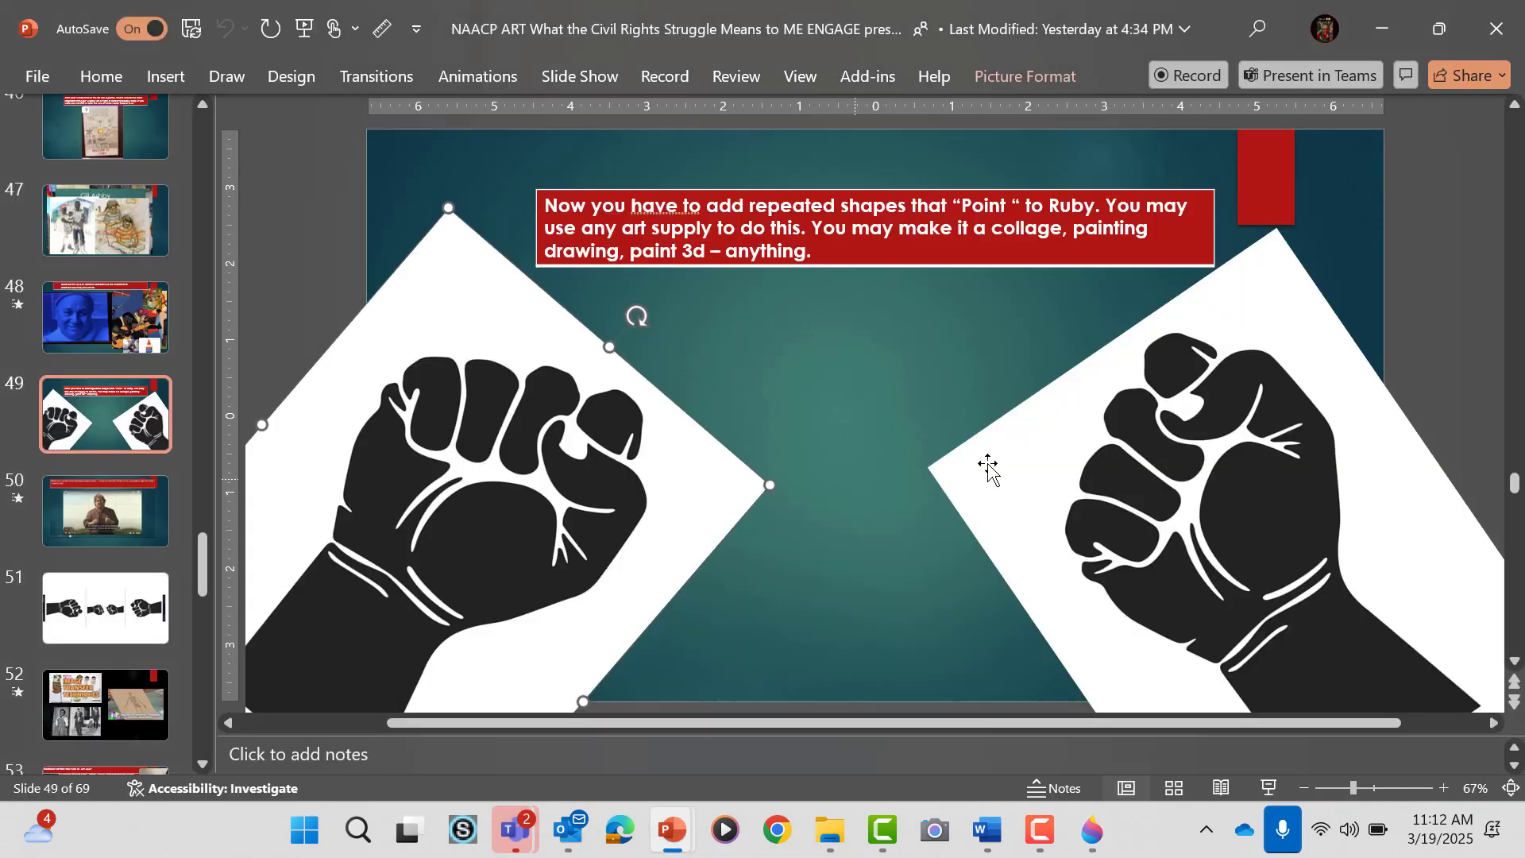
right_click(1089, 495)
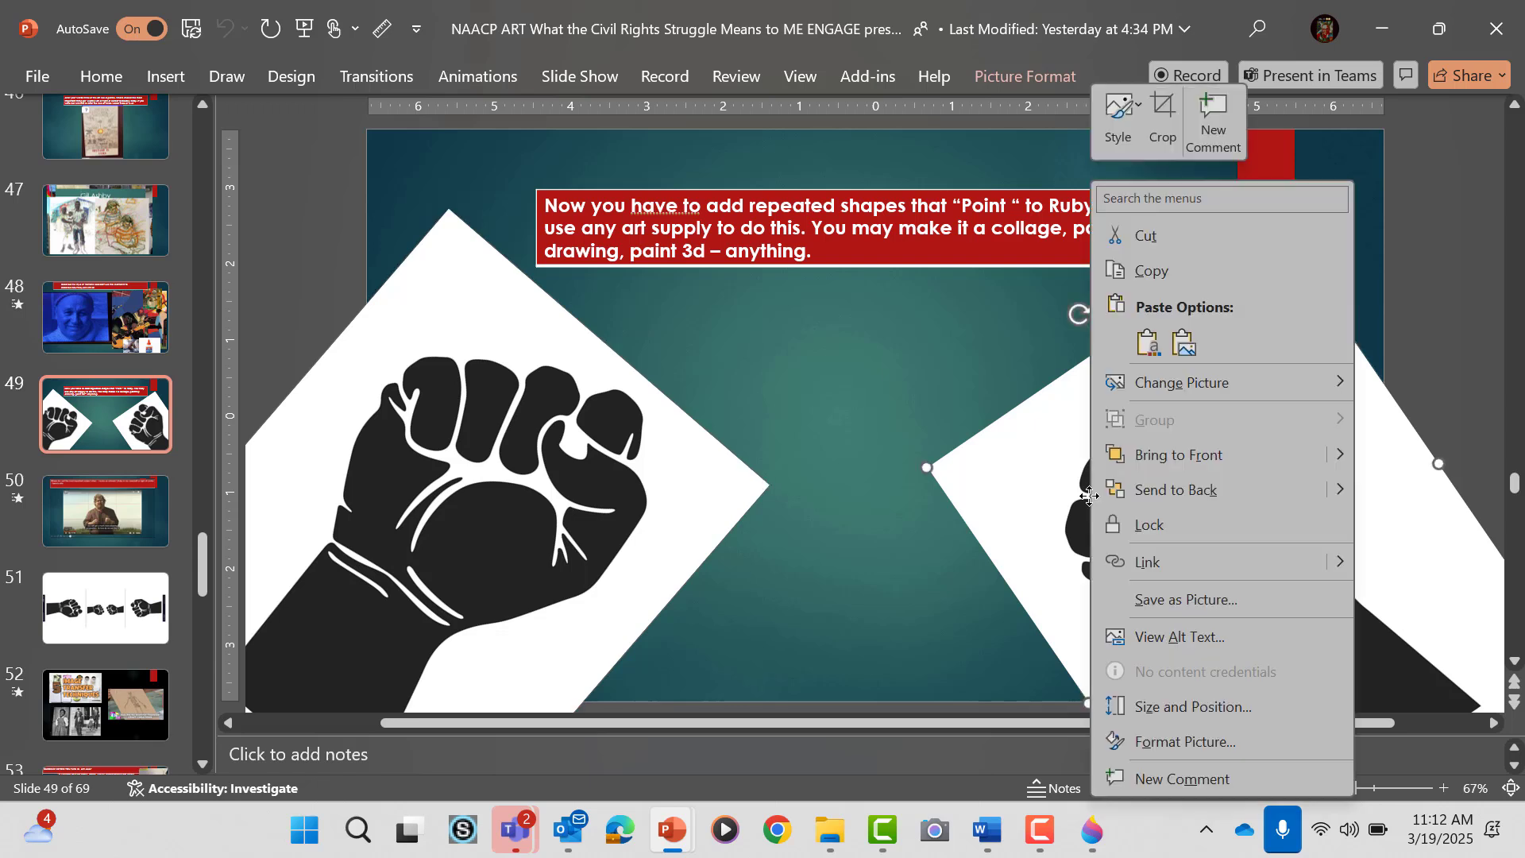
click(1096, 262)
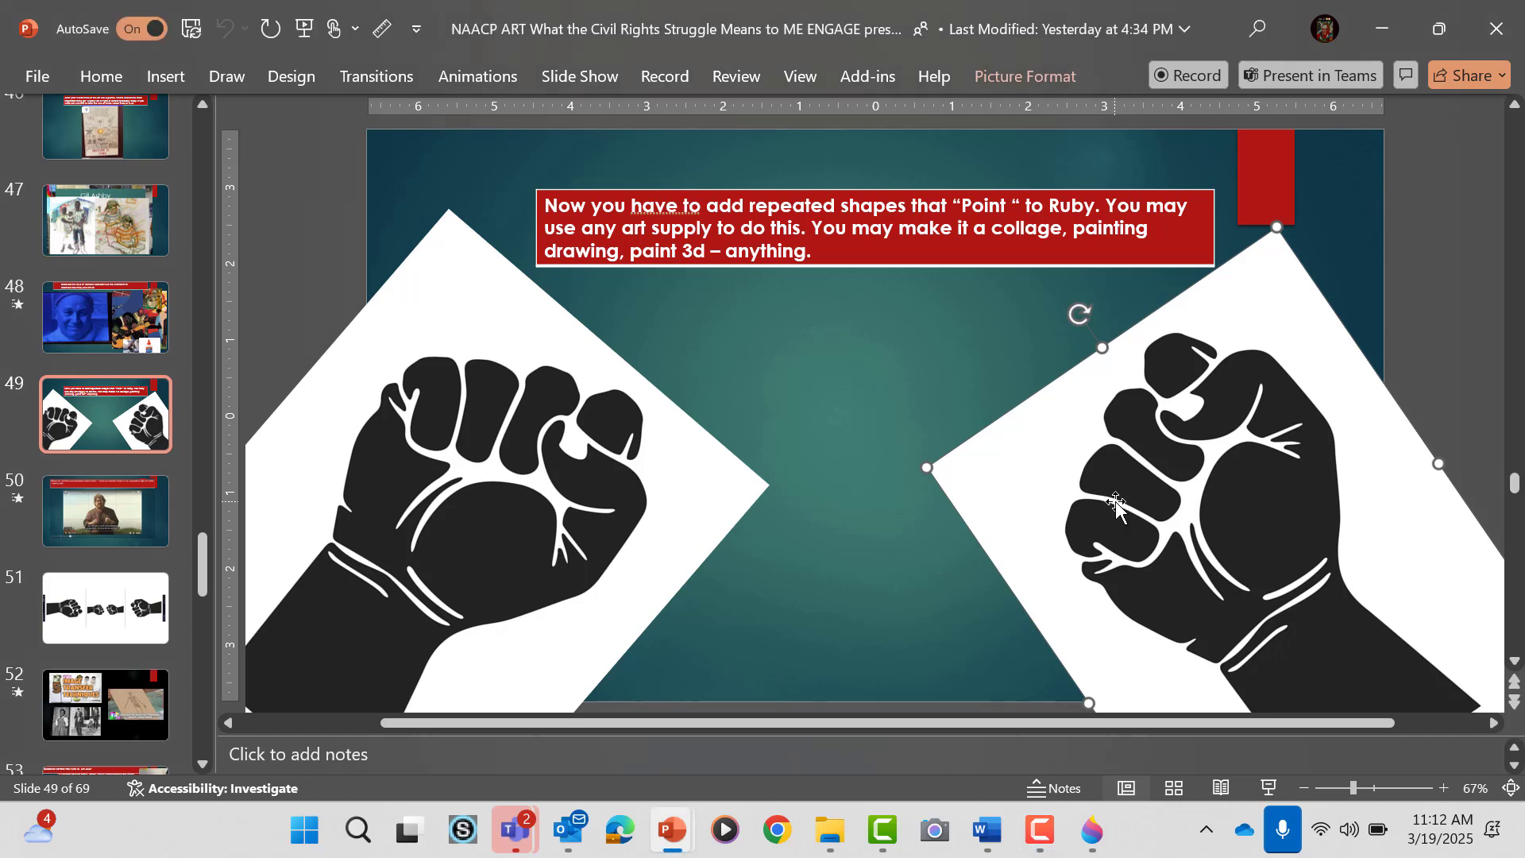
right_click(1139, 500)
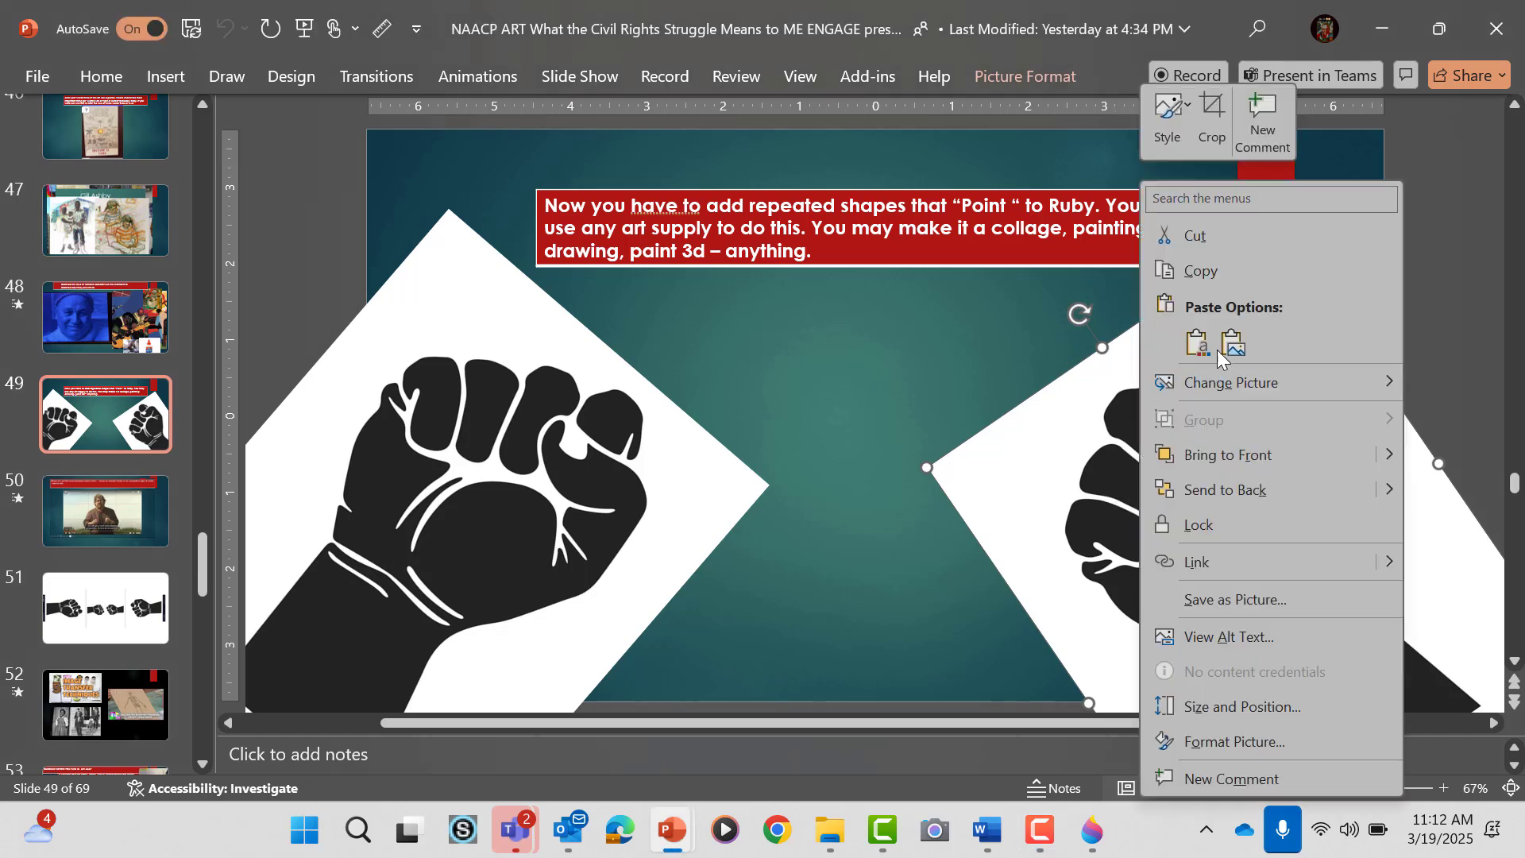
click(1236, 271)
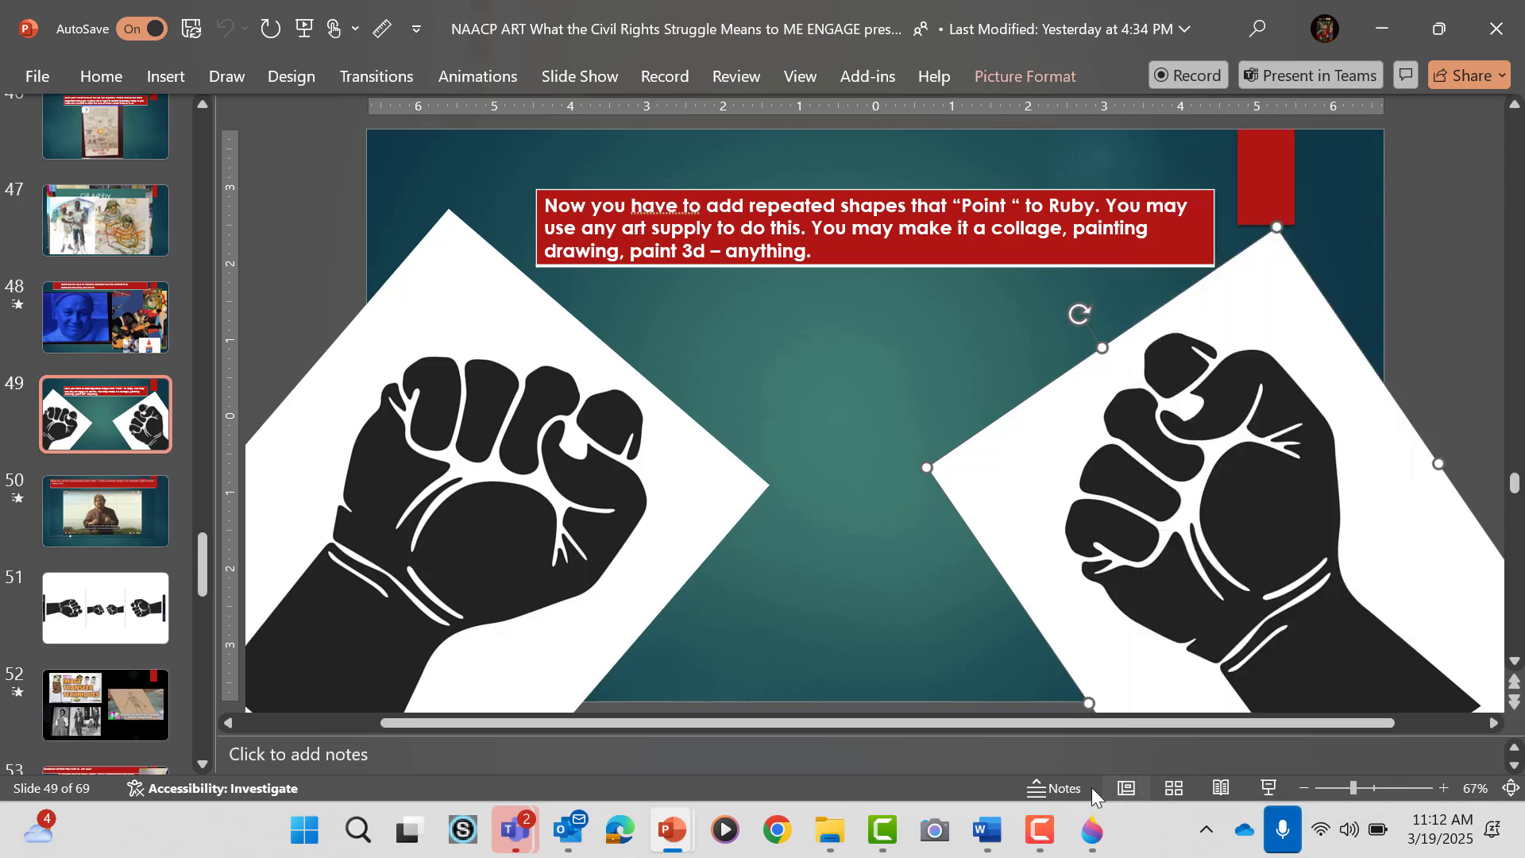
- Try pasting the copied fist into Paint 3D, shrunk into the canvas's lower-right corner, and undo the placement
mouse_move(1094, 832)
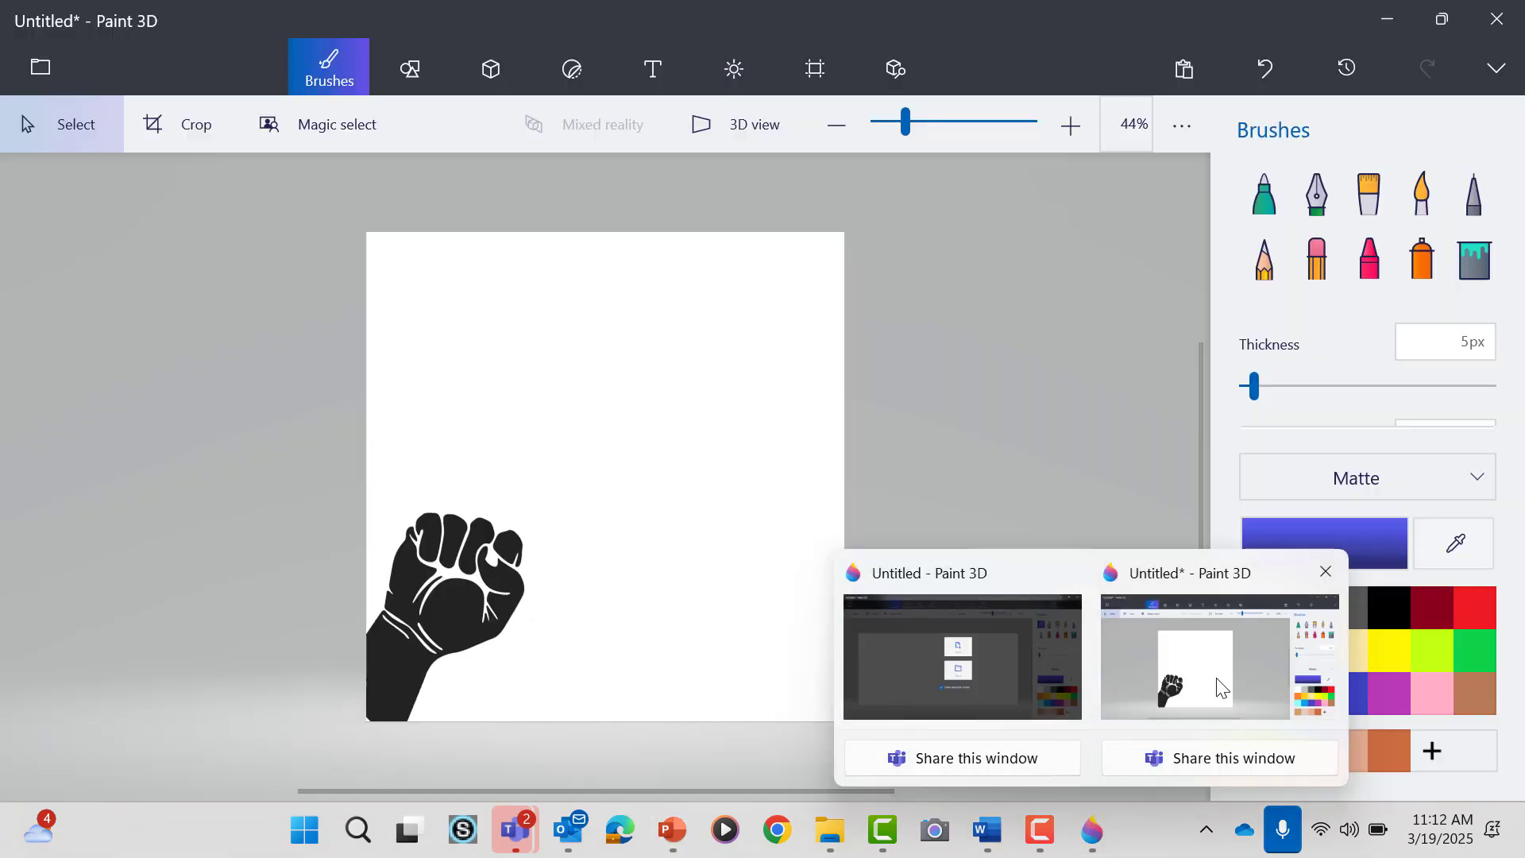
click(1233, 676)
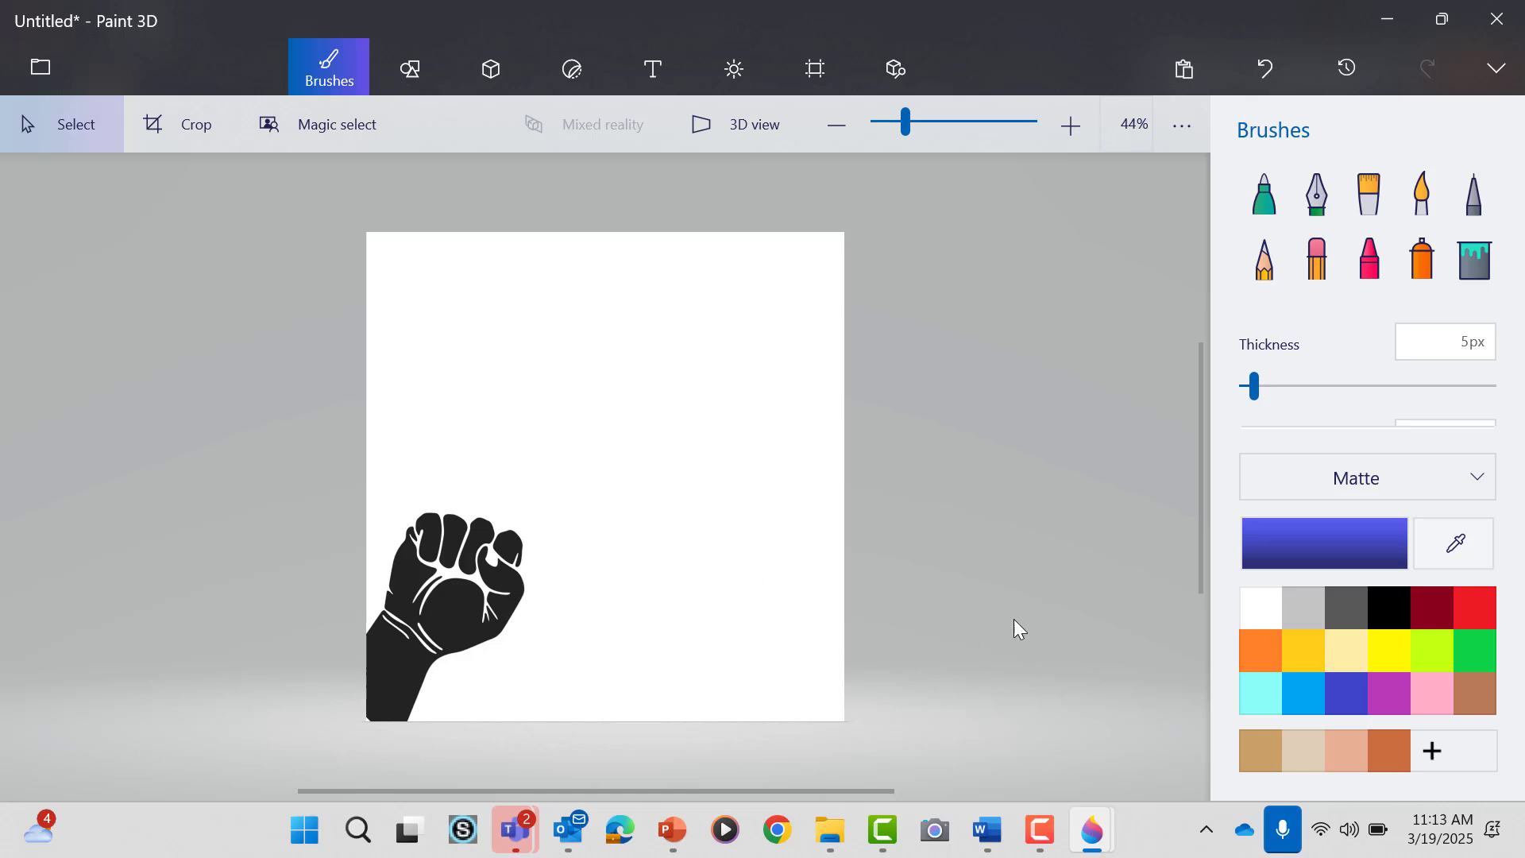
key(ctrl+v)
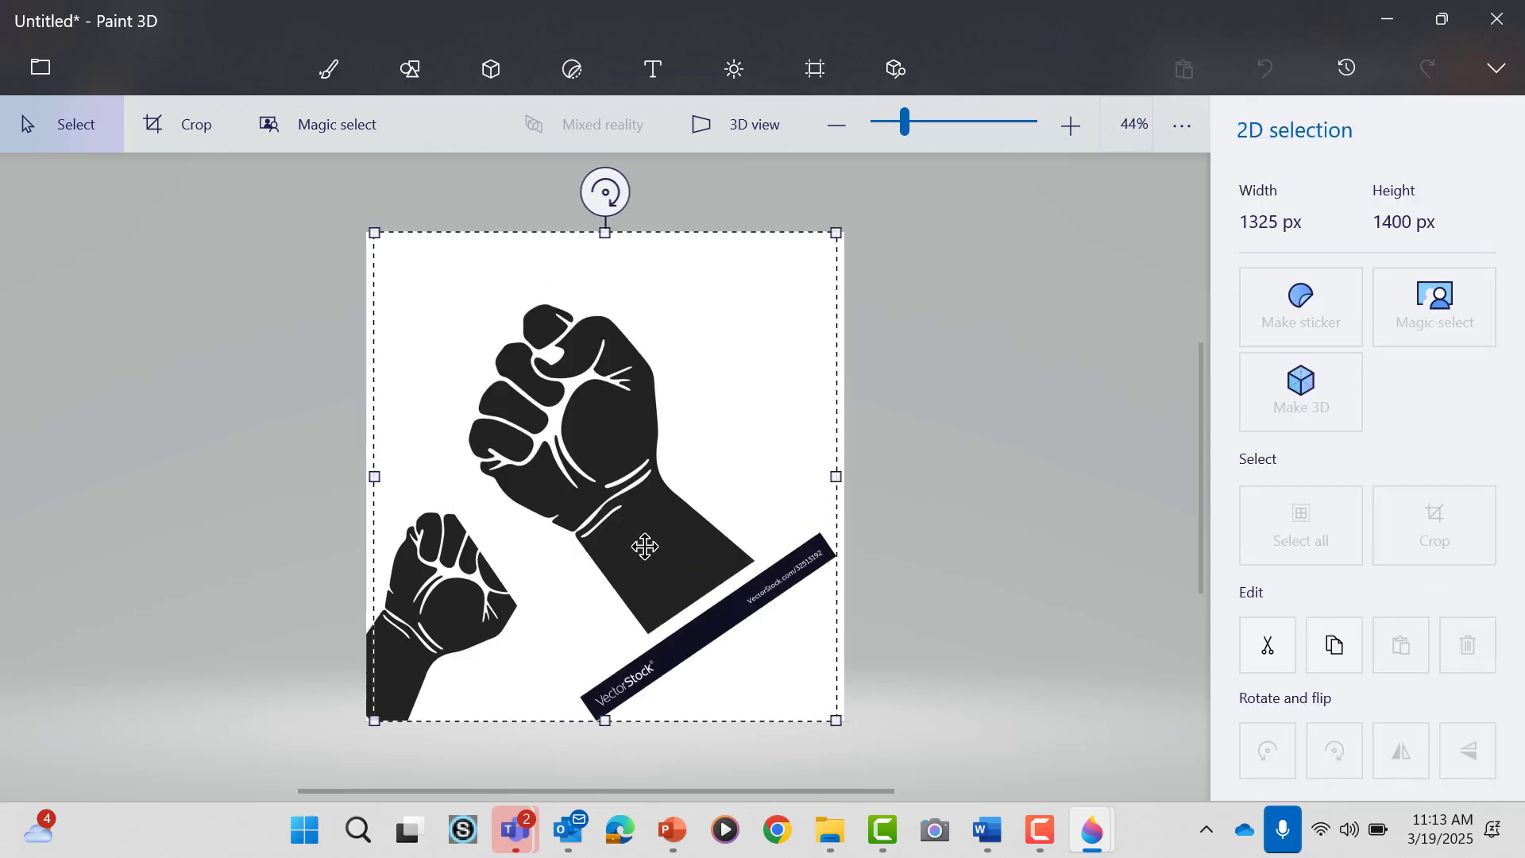
drag(636, 538, 808, 674)
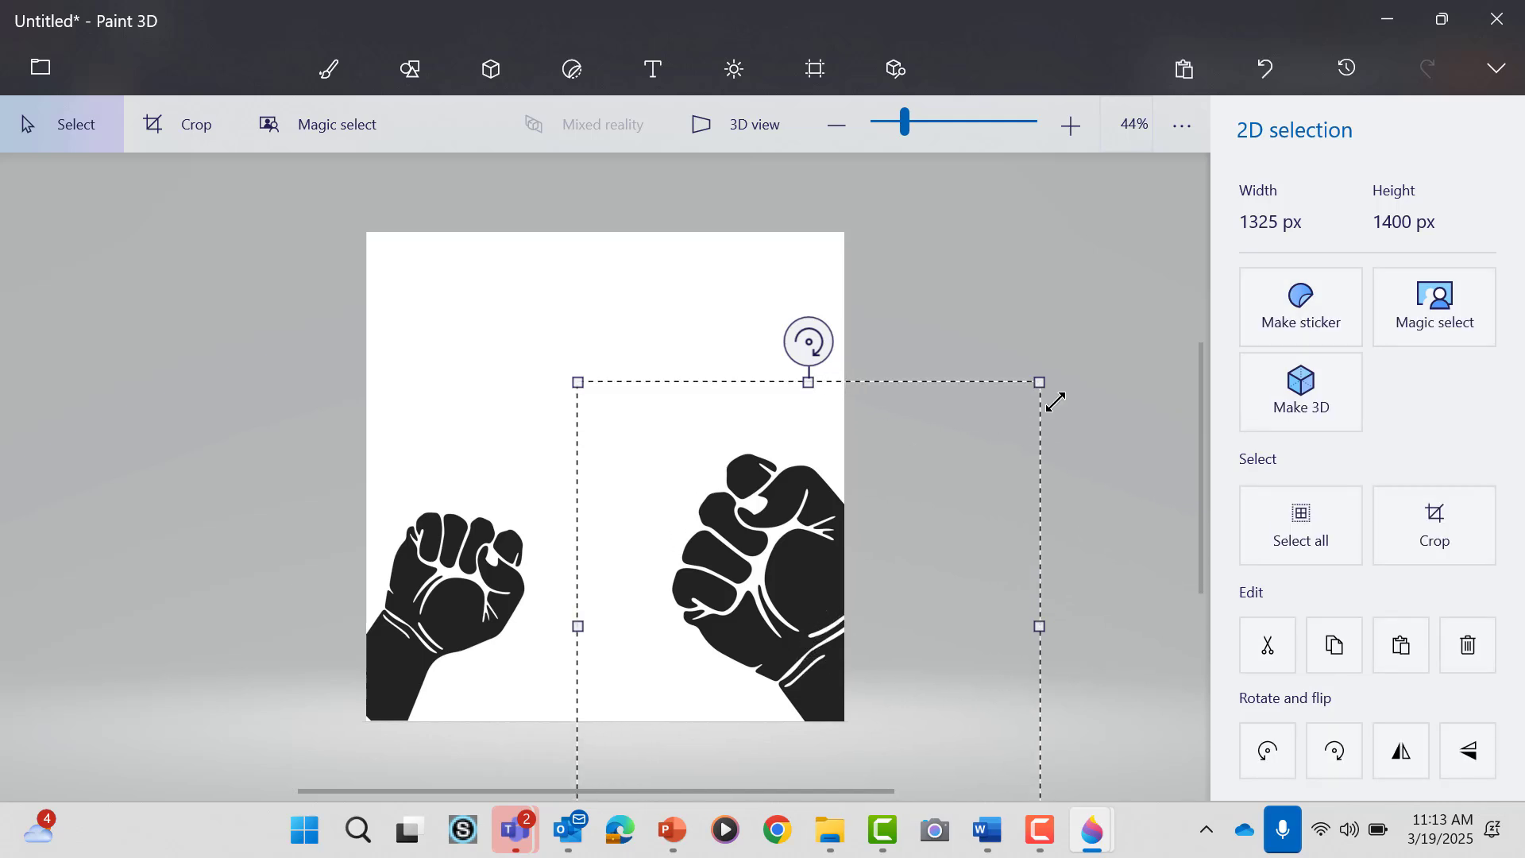
drag(1039, 382, 980, 434)
click(205, 592)
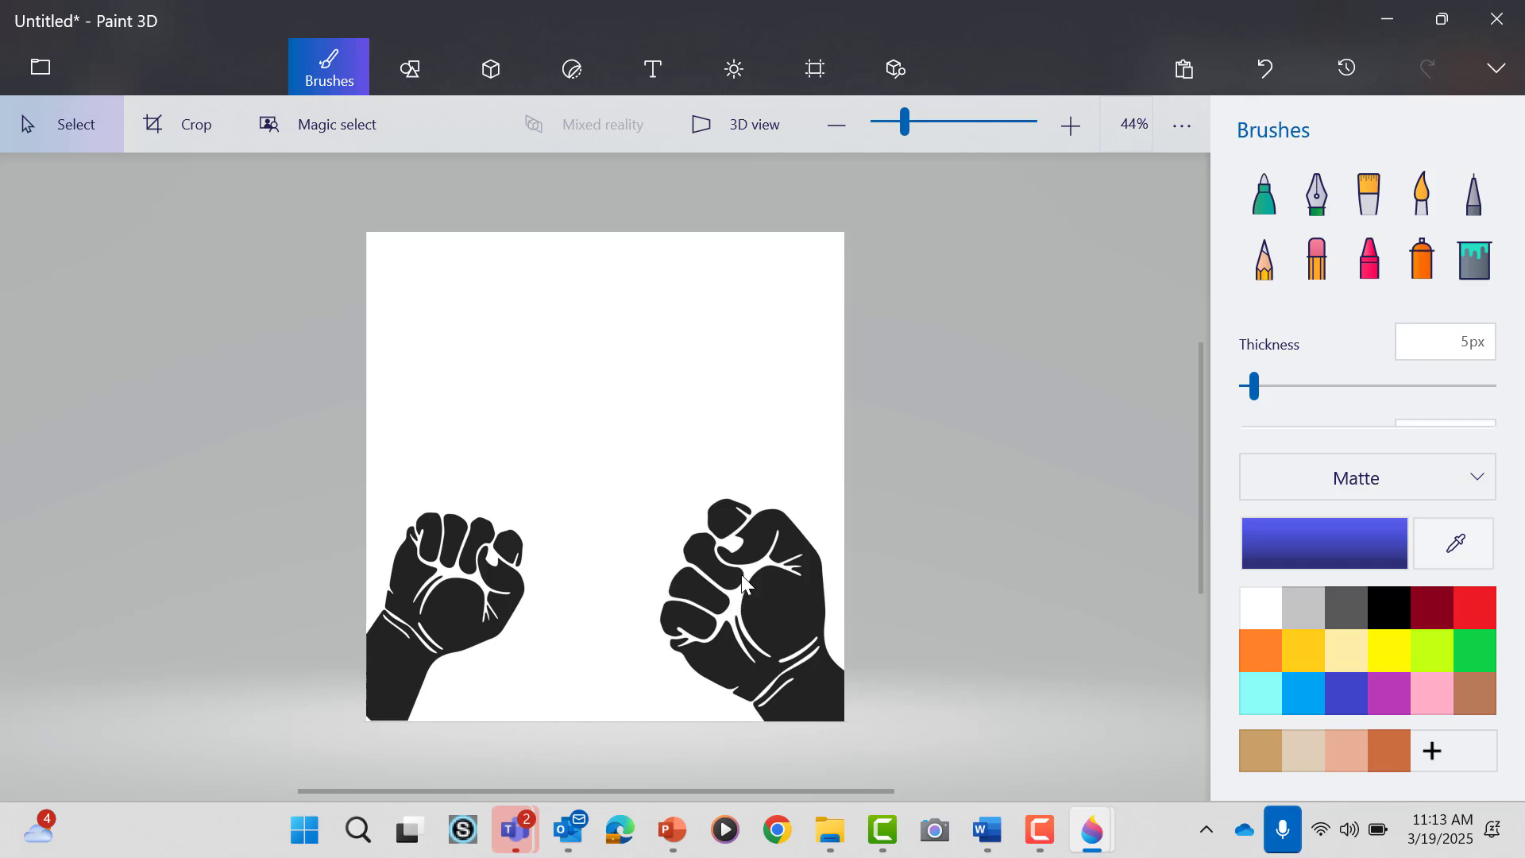
click(1266, 60)
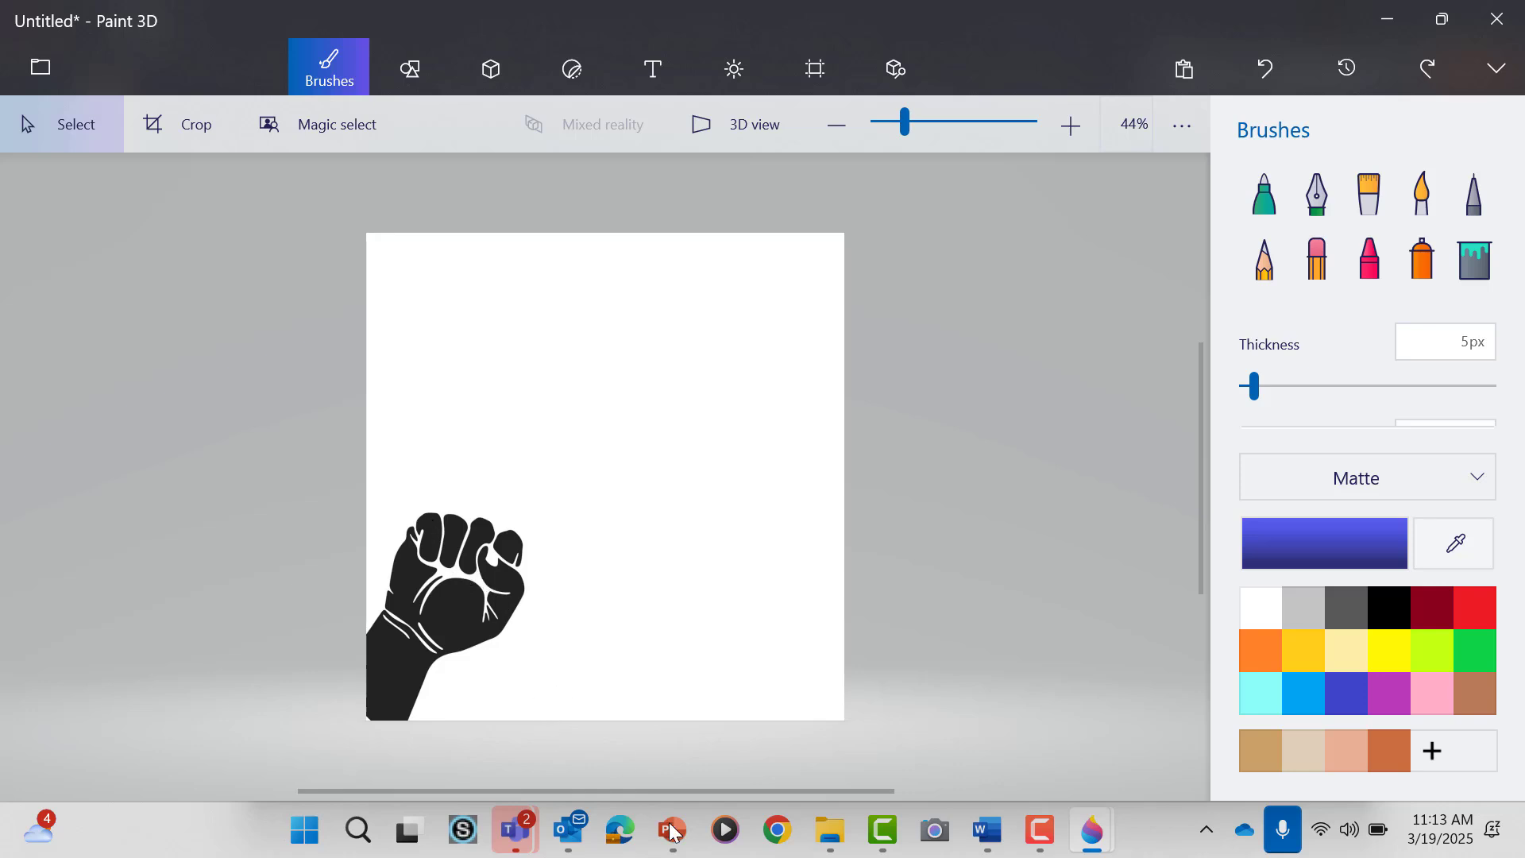
- Return to the NAACP ART presentation in PowerPoint and copy slide 49's right fist picture again
mouse_move(671, 831)
click(768, 703)
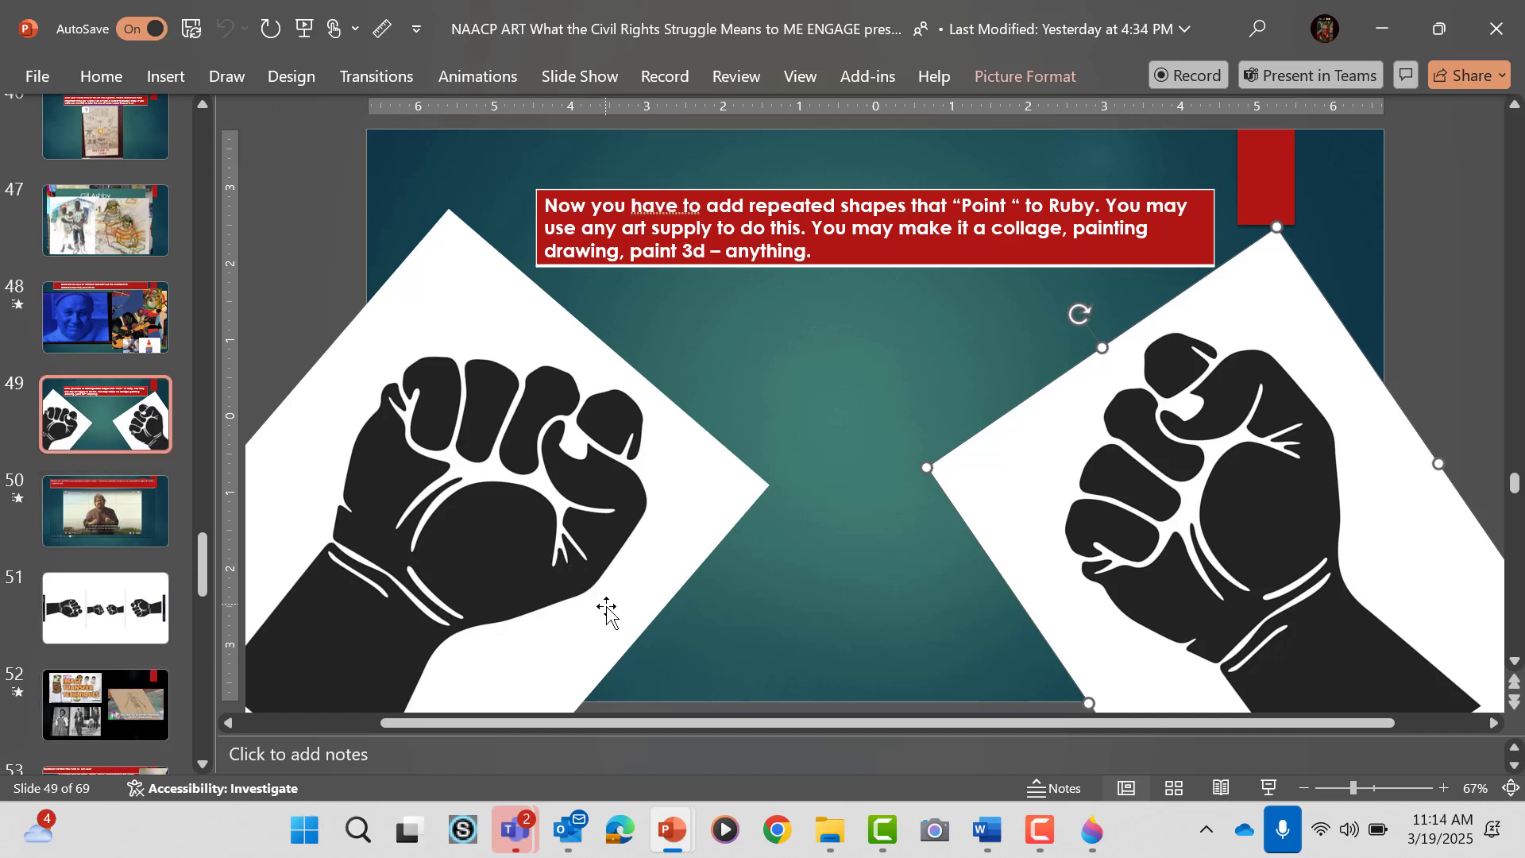
right_click(1143, 432)
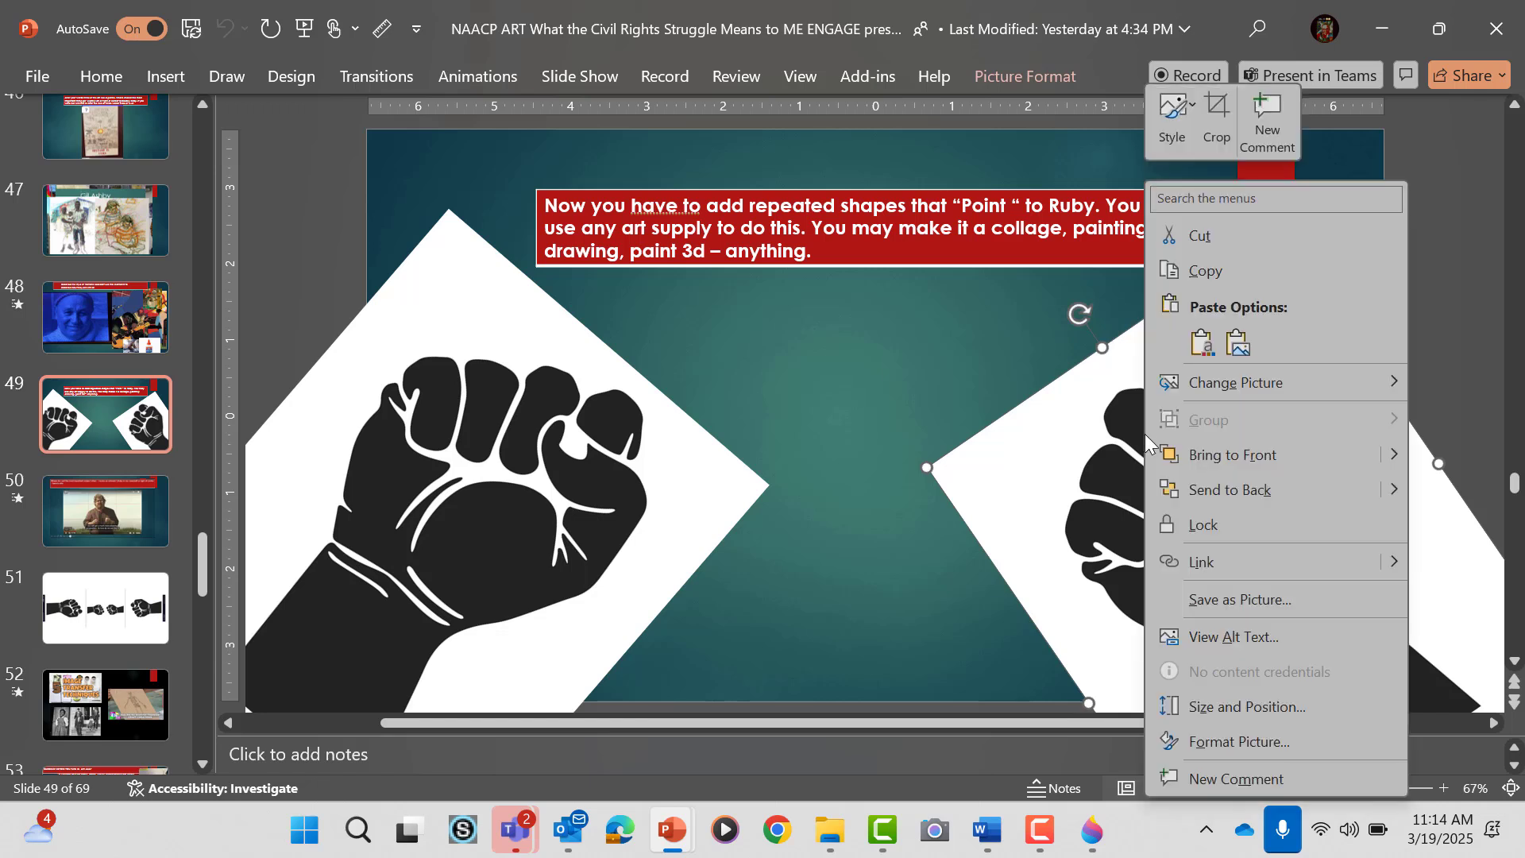
click(1228, 268)
click(1379, 42)
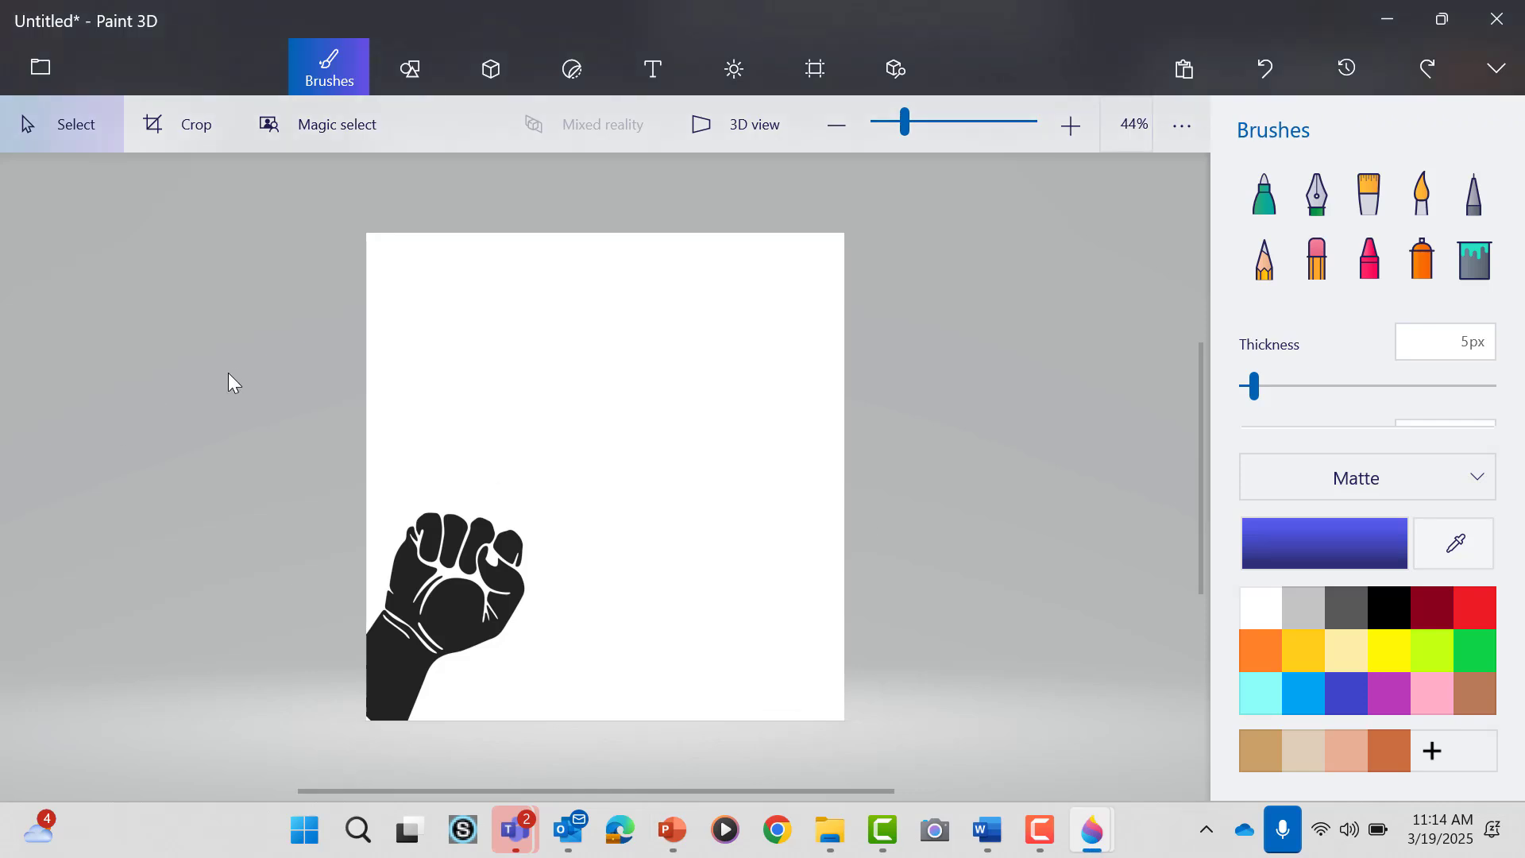
- Paste the copied fist into Paint 3D, rotate it clockwise until the fist points upward, and resize it to 900 × 750 px
key(ctrl+v)
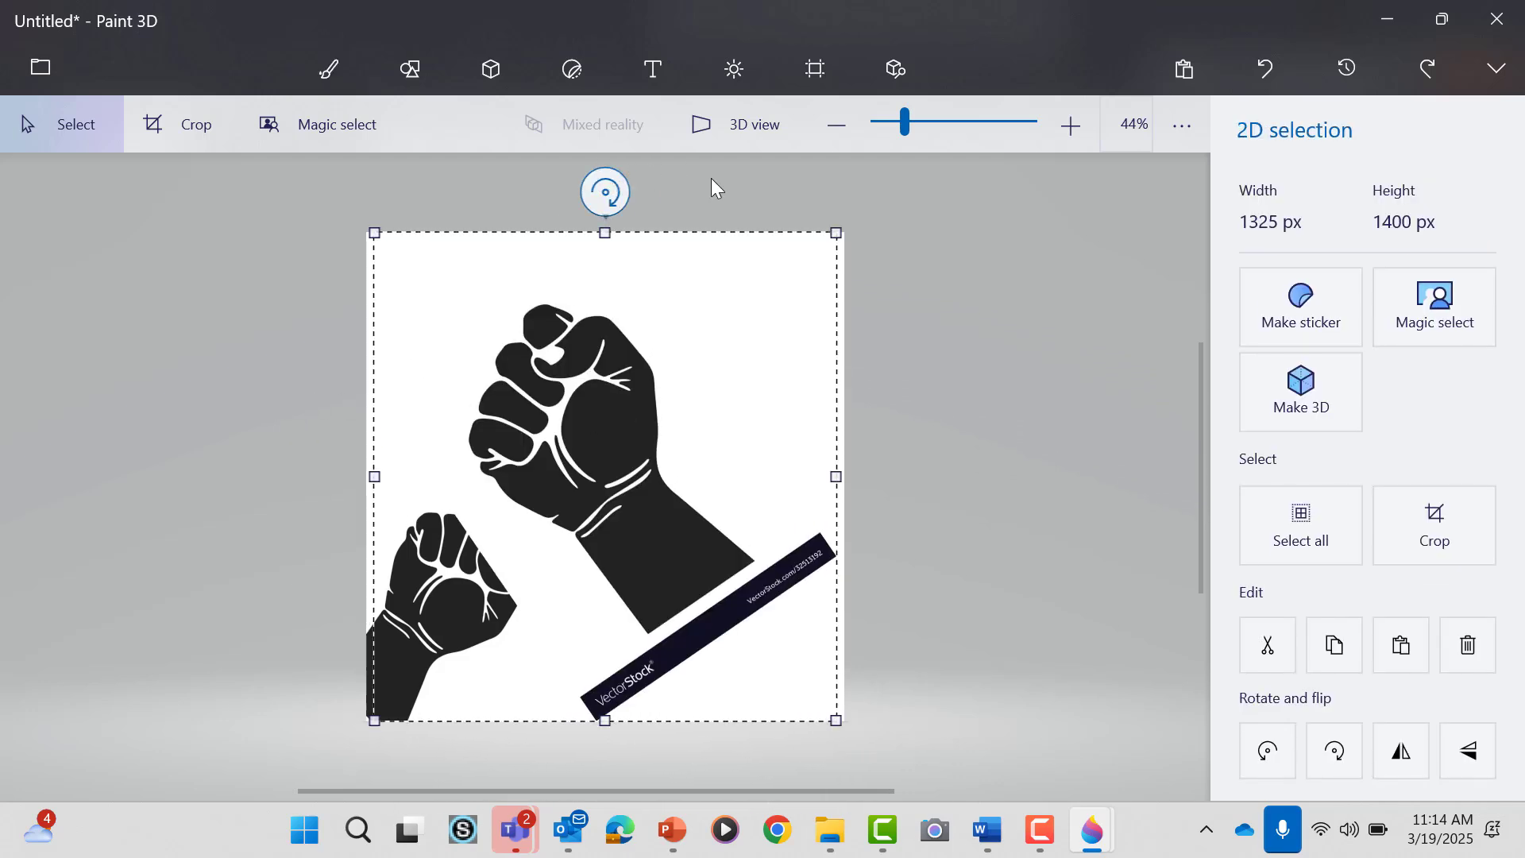
drag(605, 191, 870, 367)
drag(622, 463, 406, 397)
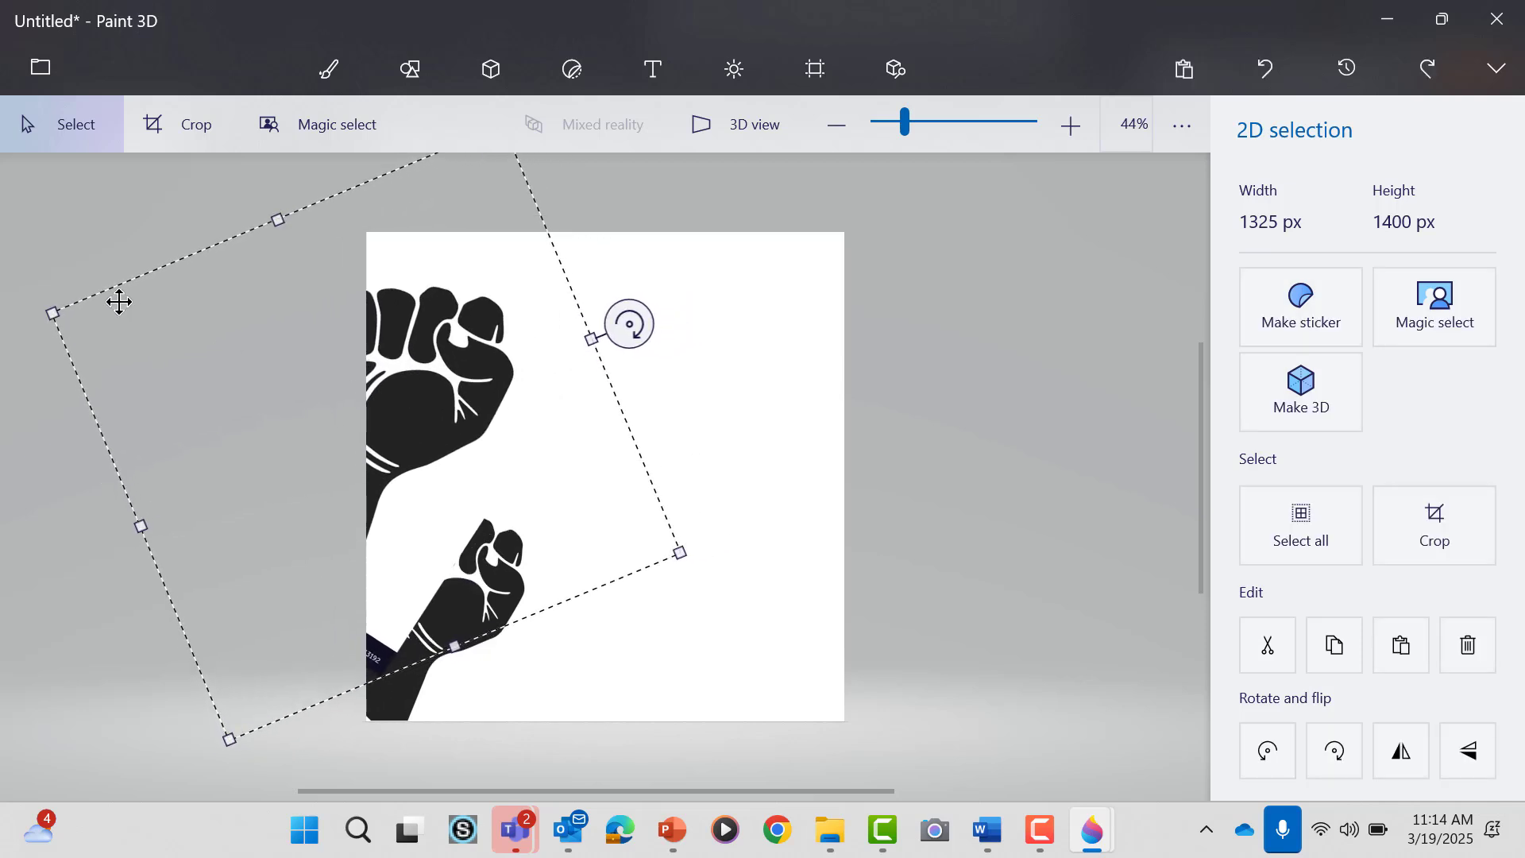
drag(61, 307, 319, 363)
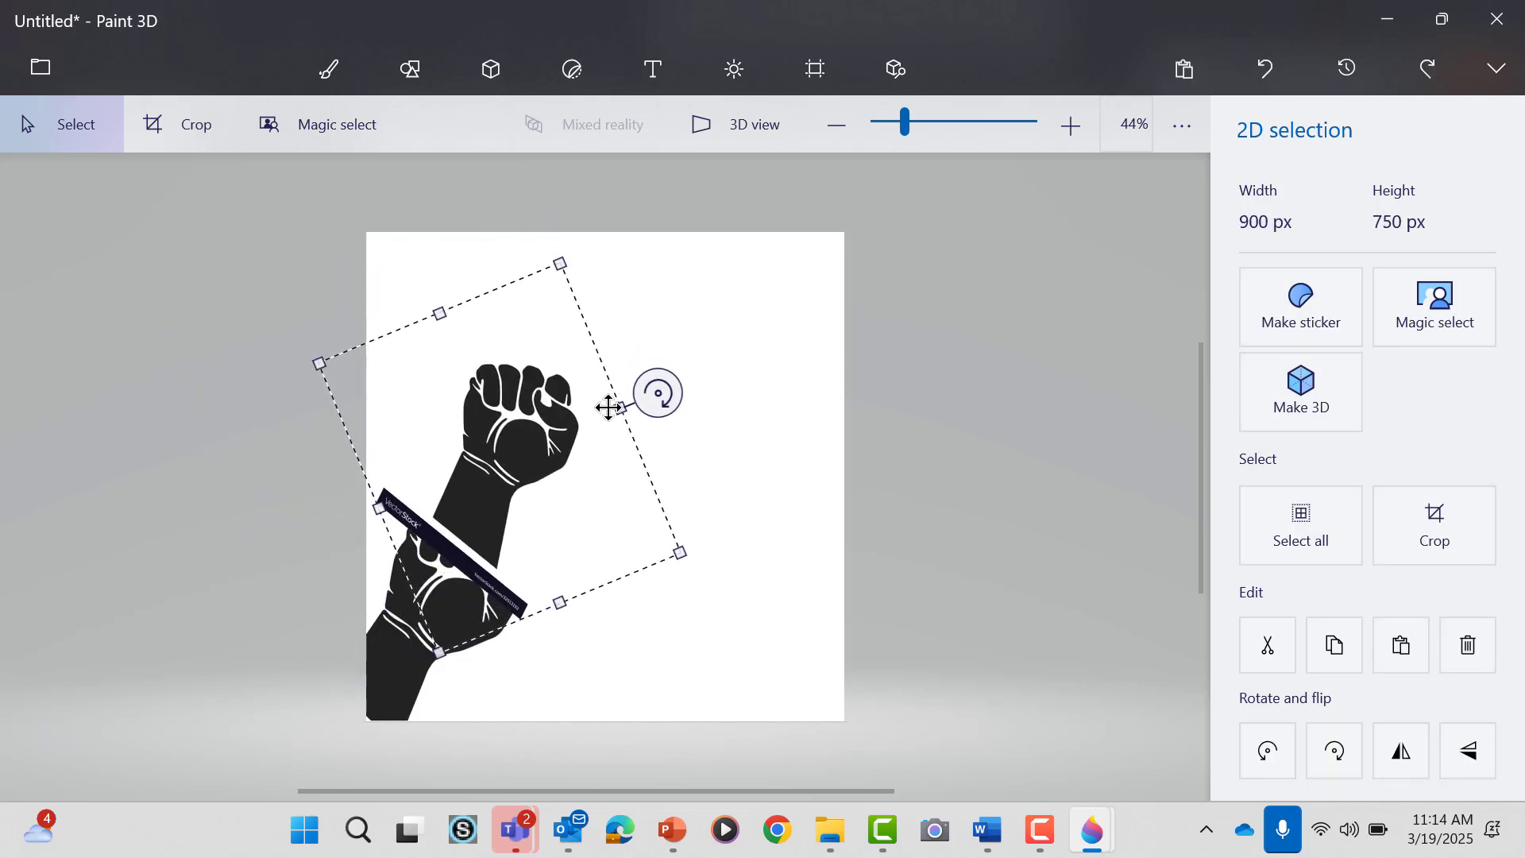
- Place the rotated fist partly off the canvas's left edge, just above the first fist, and commit it
drag(576, 413, 435, 406)
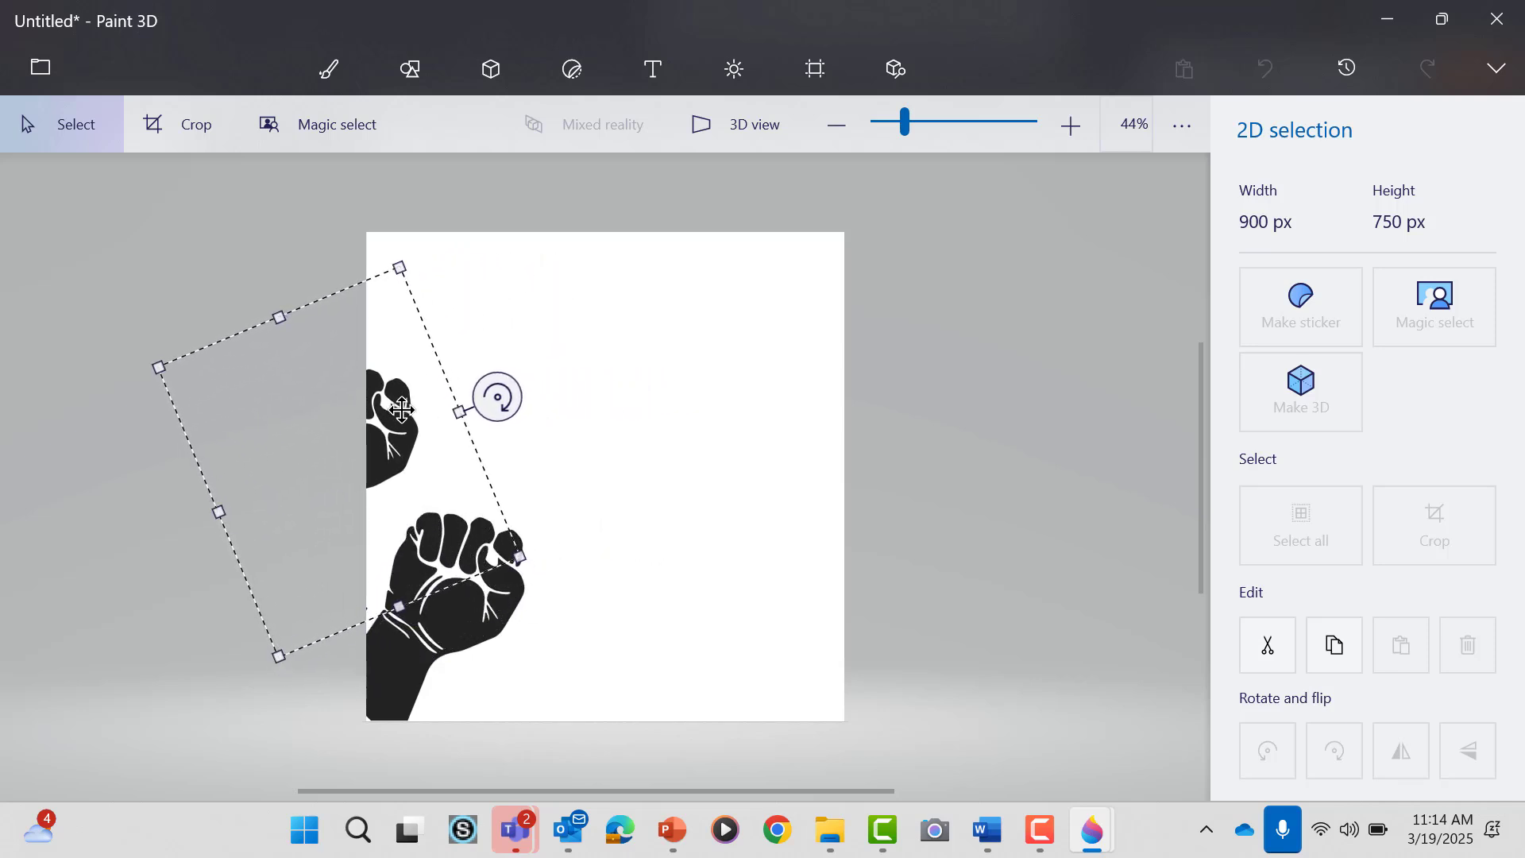
mouse_move(401, 410)
mouse_down()
mouse_move(421, 383)
mouse_move(402, 393)
mouse_up()
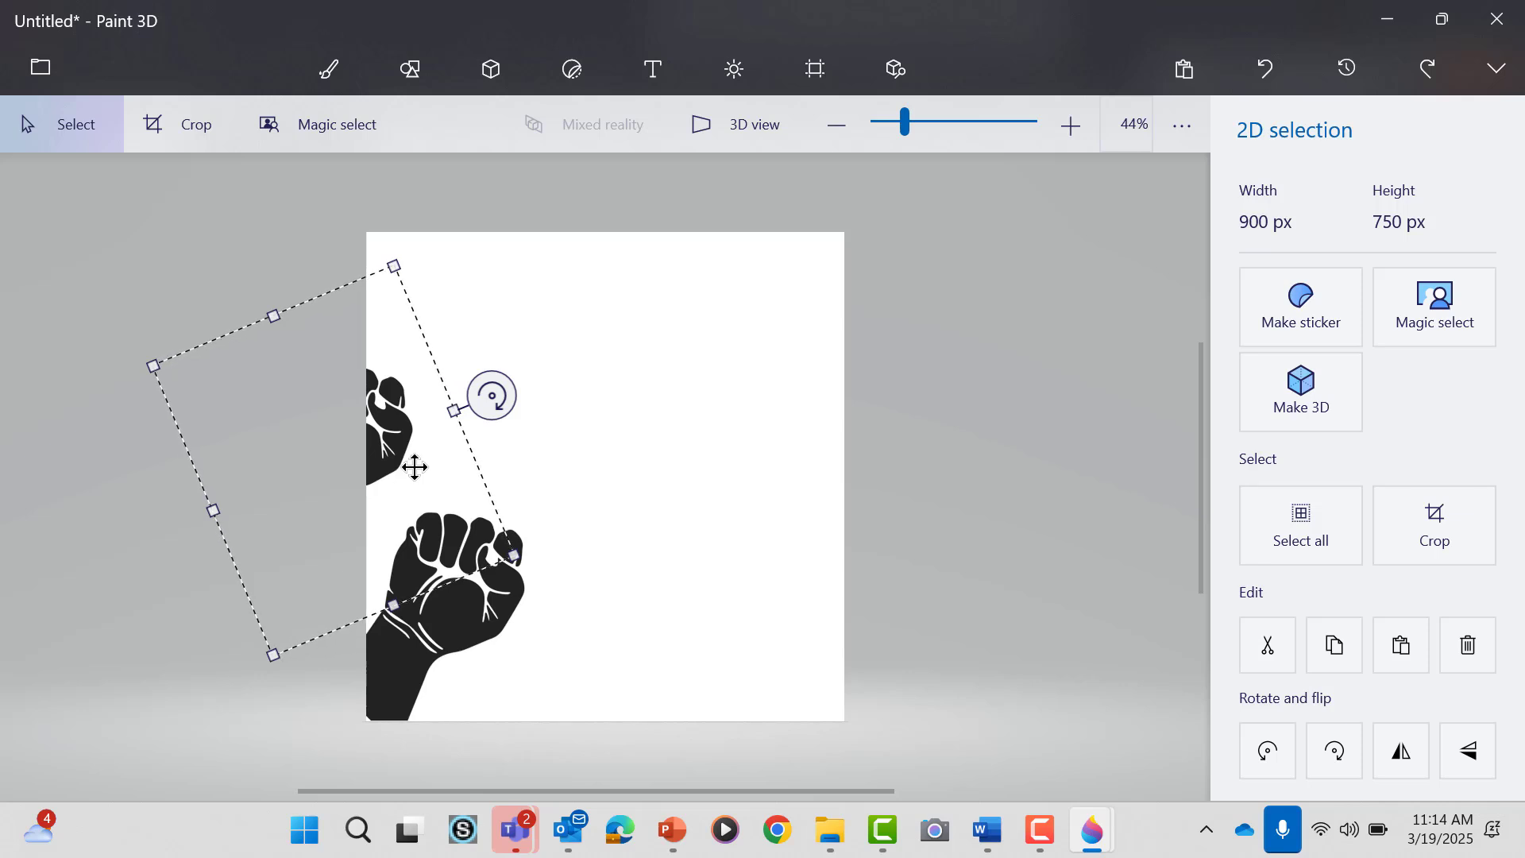
mouse_move(405, 439)
mouse_down()
mouse_move(429, 519)
mouse_move(482, 581)
mouse_move(410, 494)
mouse_move(417, 523)
mouse_move(398, 417)
mouse_move(411, 455)
mouse_up()
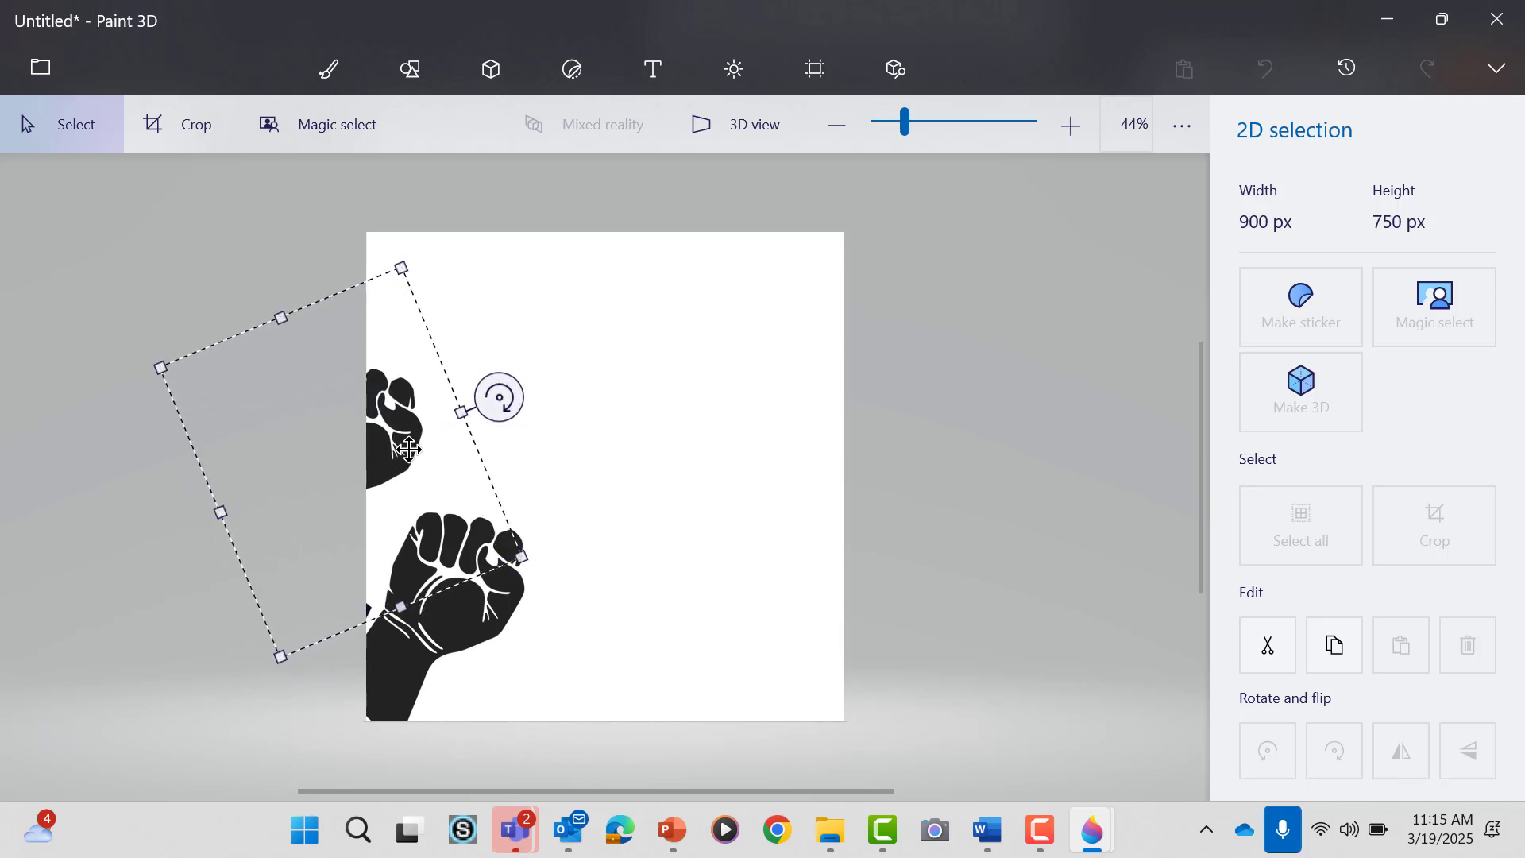
drag(408, 453, 408, 452)
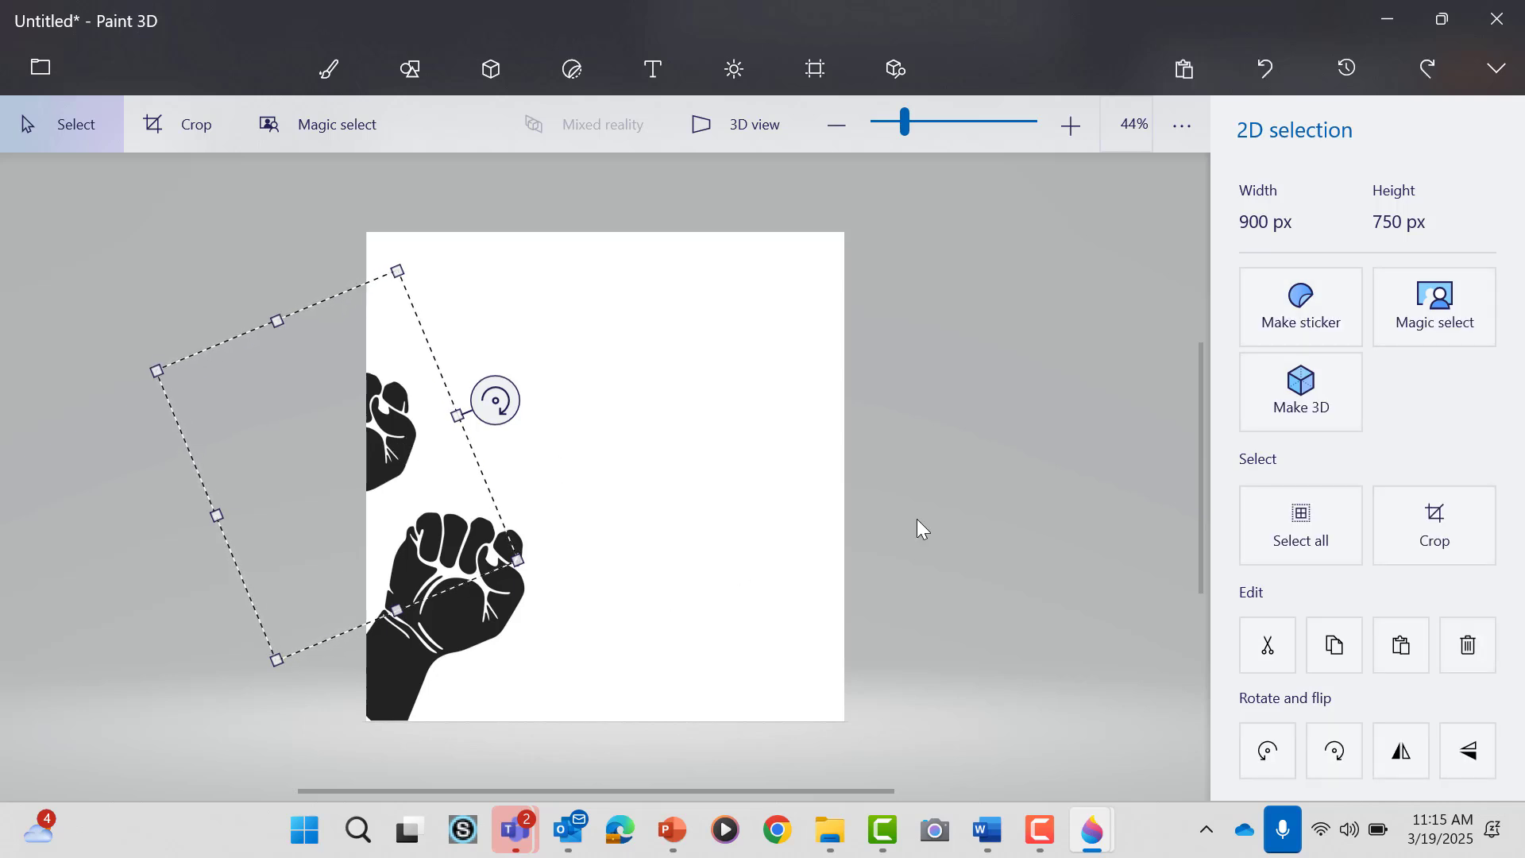
click(997, 548)
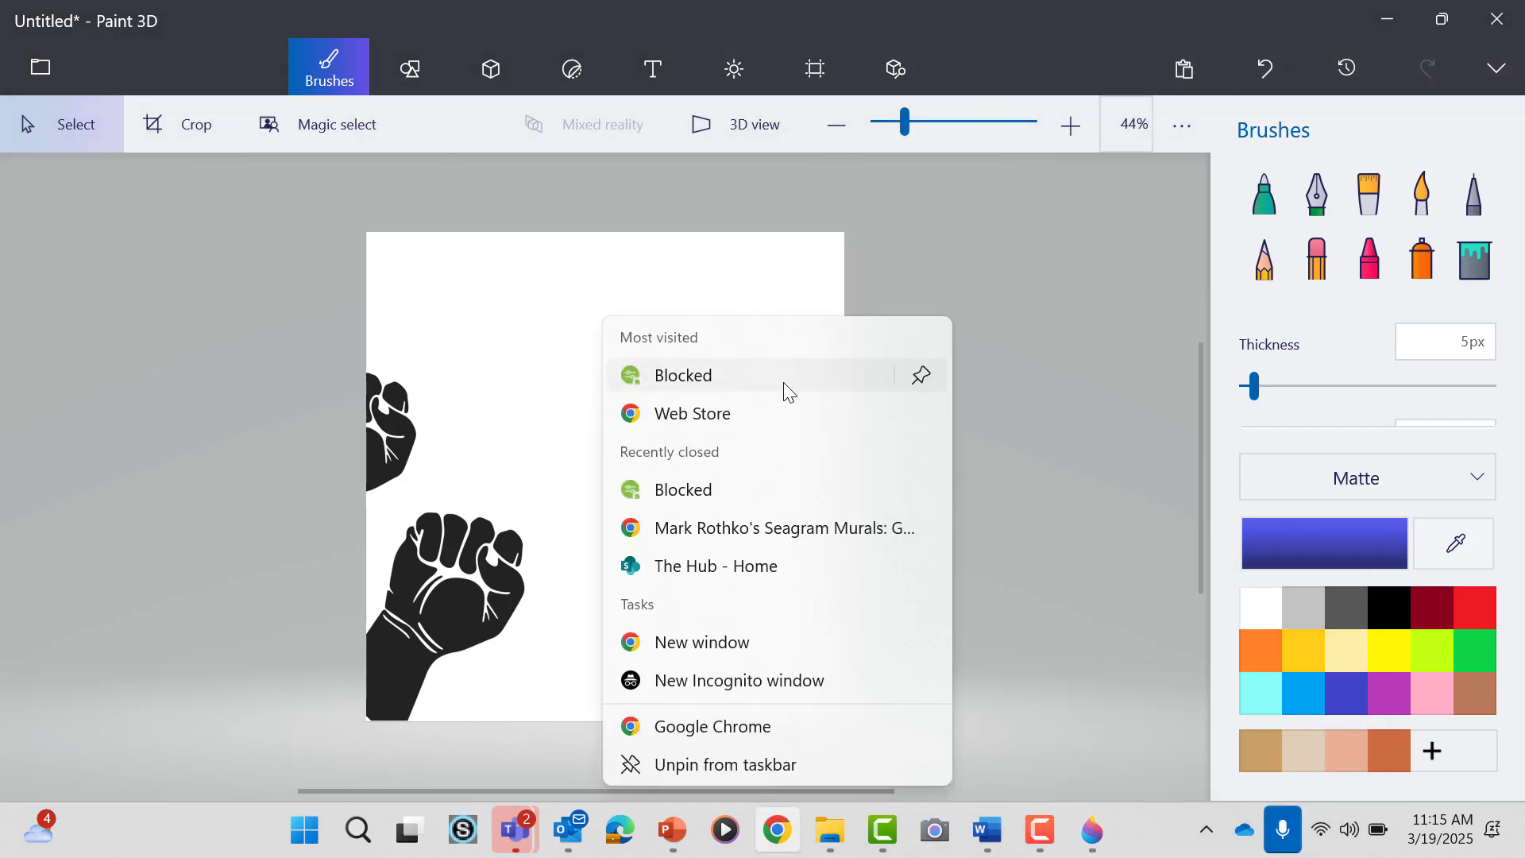
- Minimize Paint 3D and open Google Chrome with the first user profile
click(1399, 26)
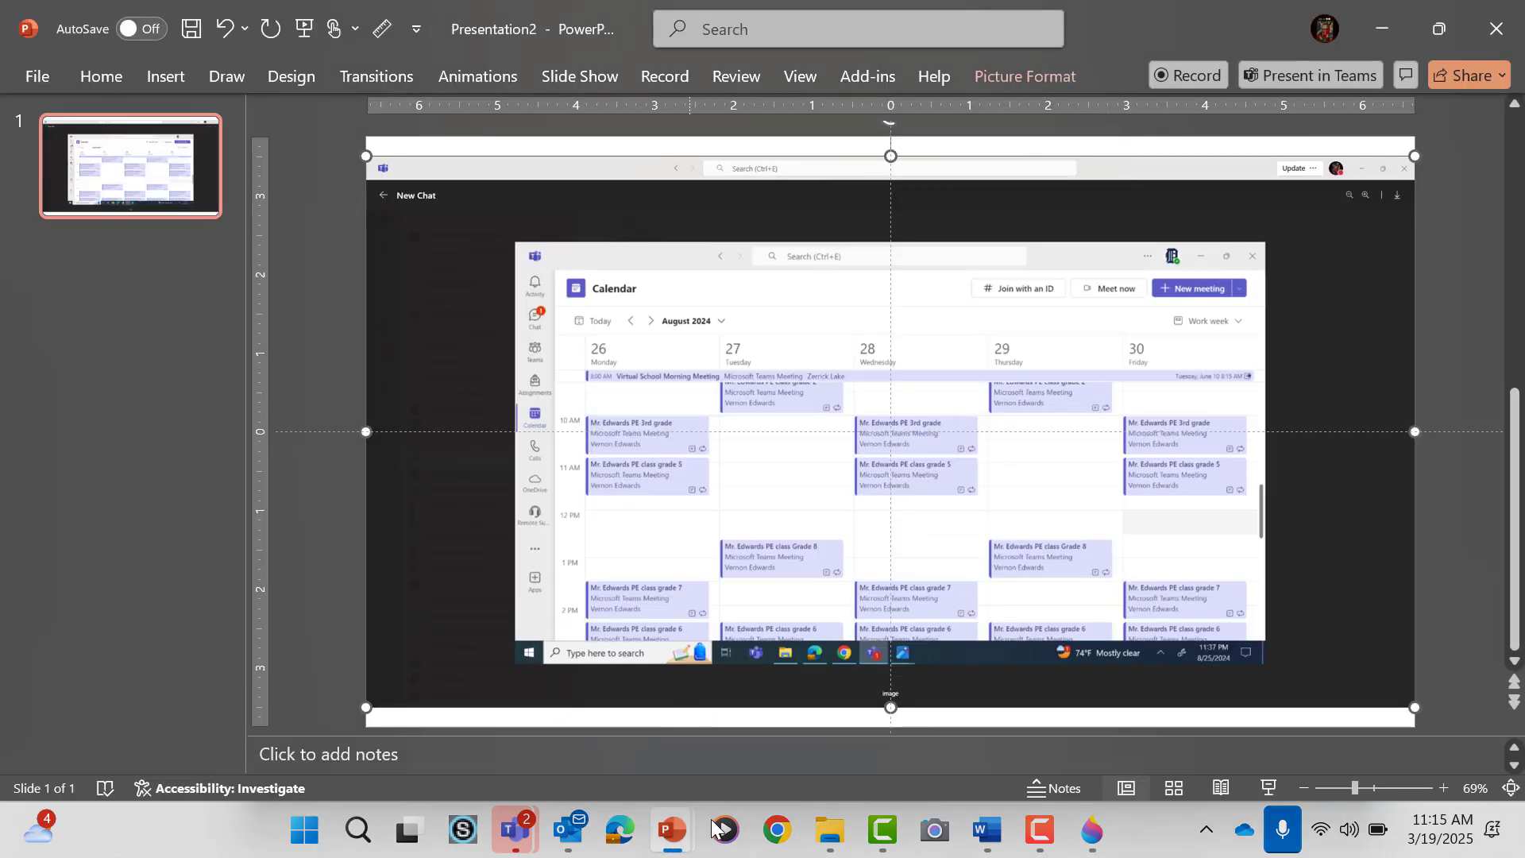
right_click(785, 823)
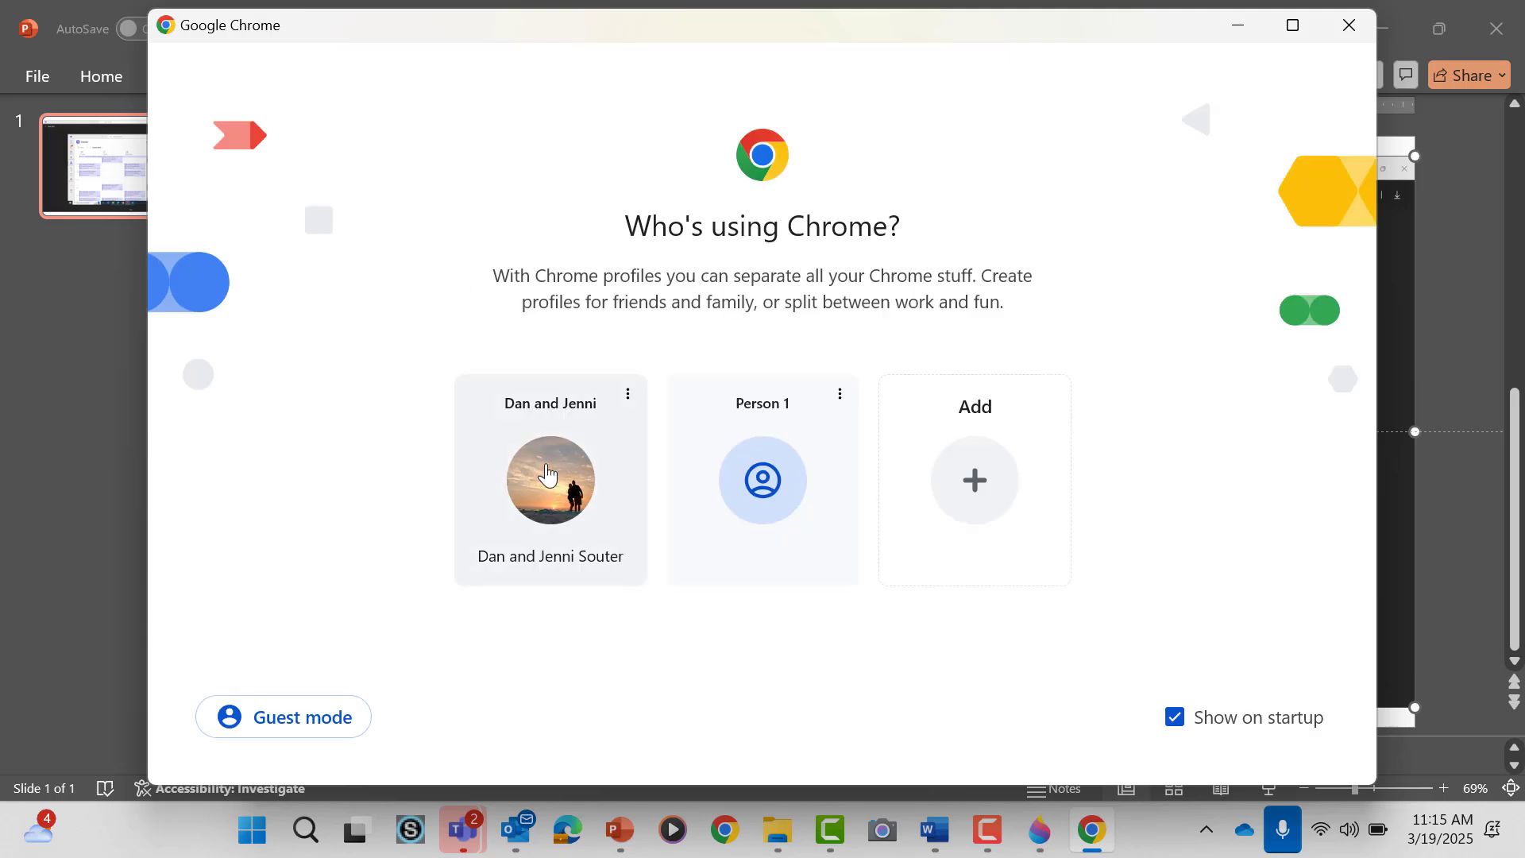
click(547, 474)
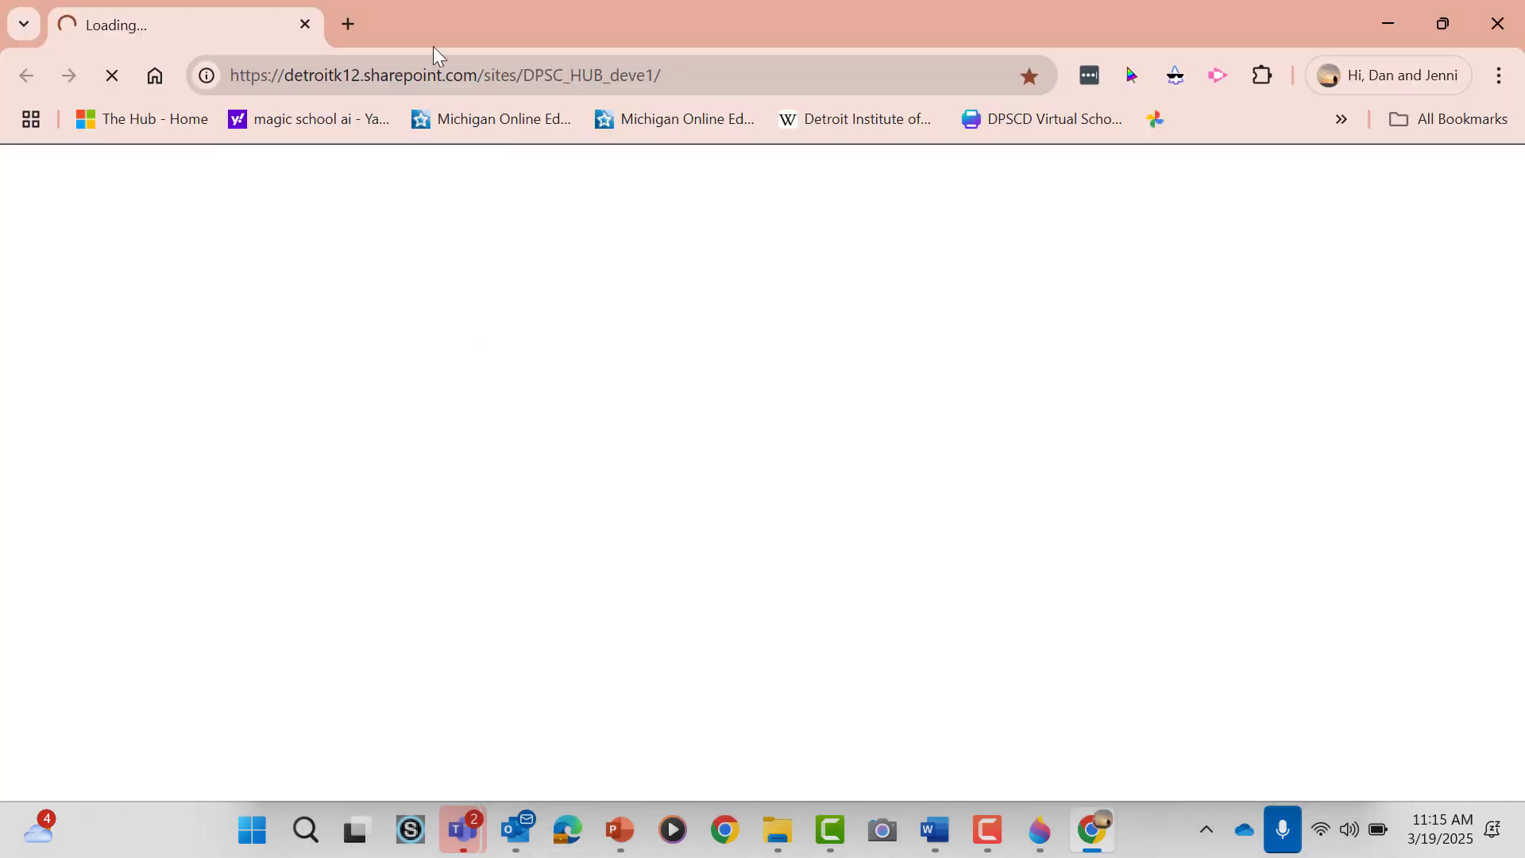
- Search the web for FIST CAUCASIAN and show the image results
click(435, 70)
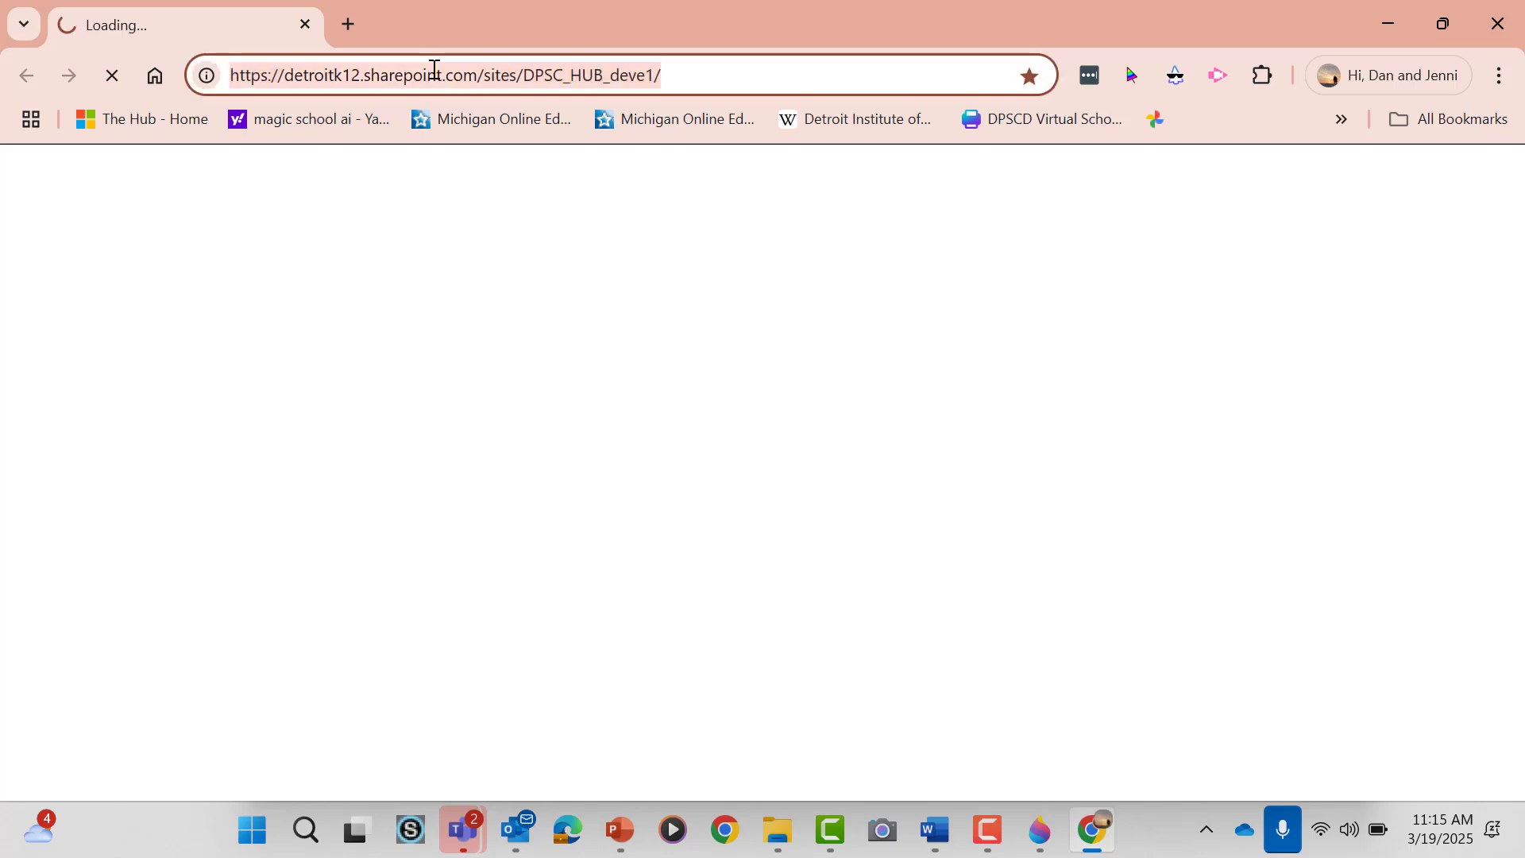
text(FIS)
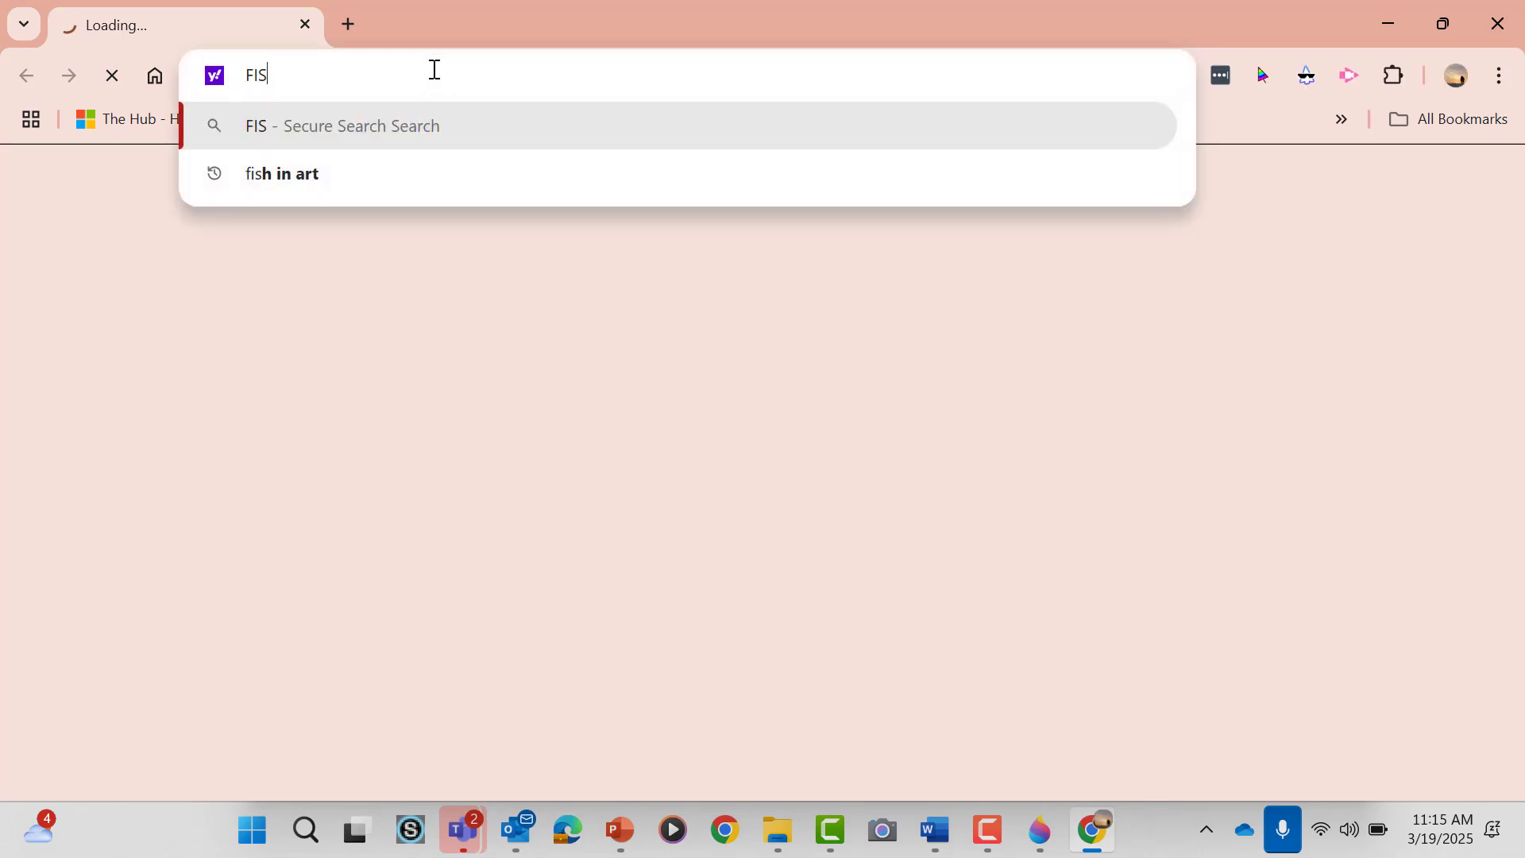
text(T )
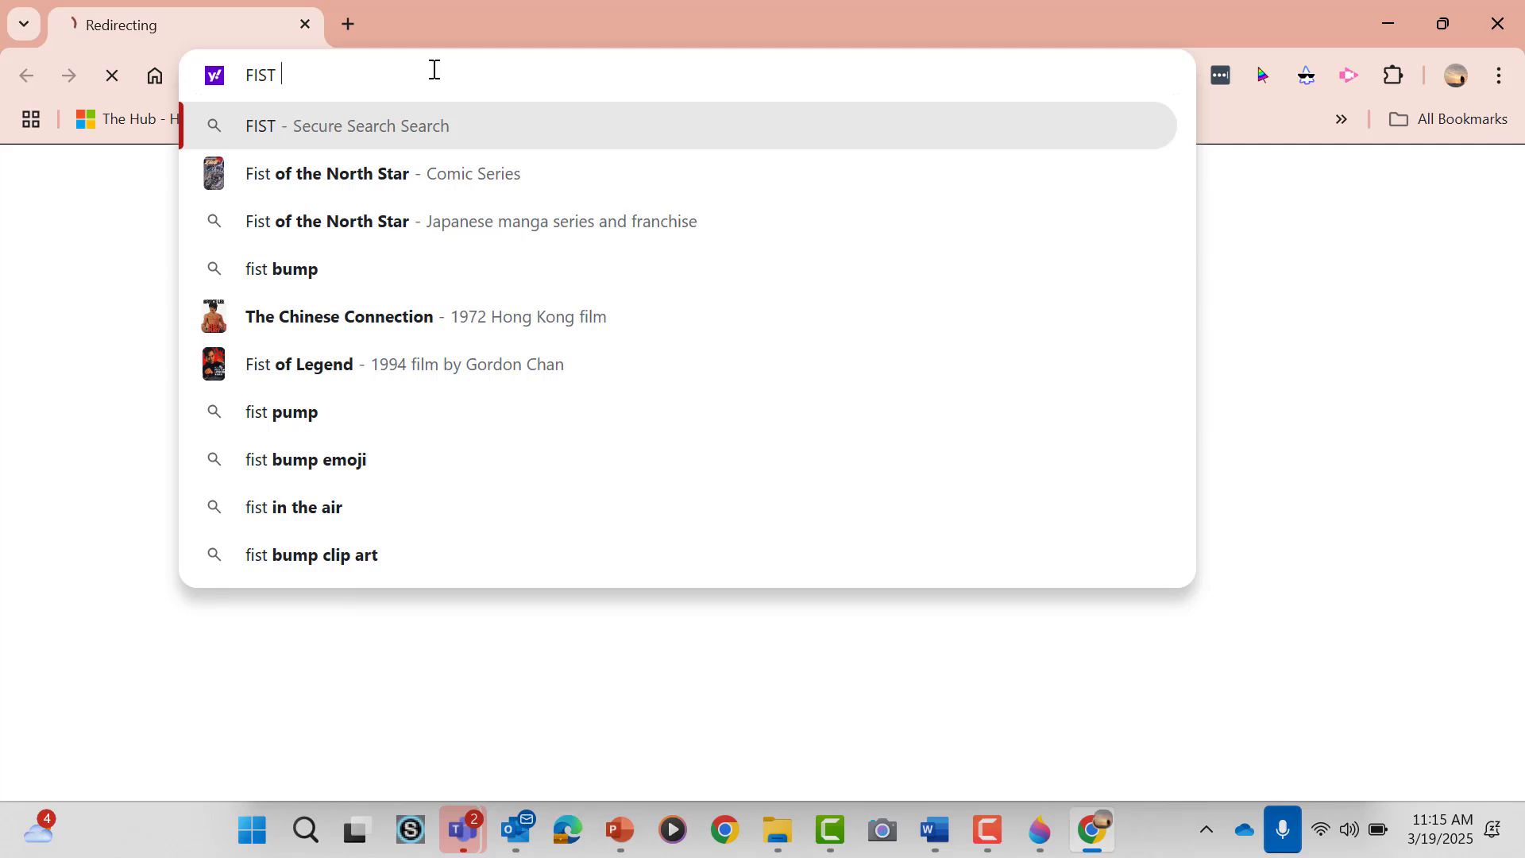
text(CAUCASIAN)
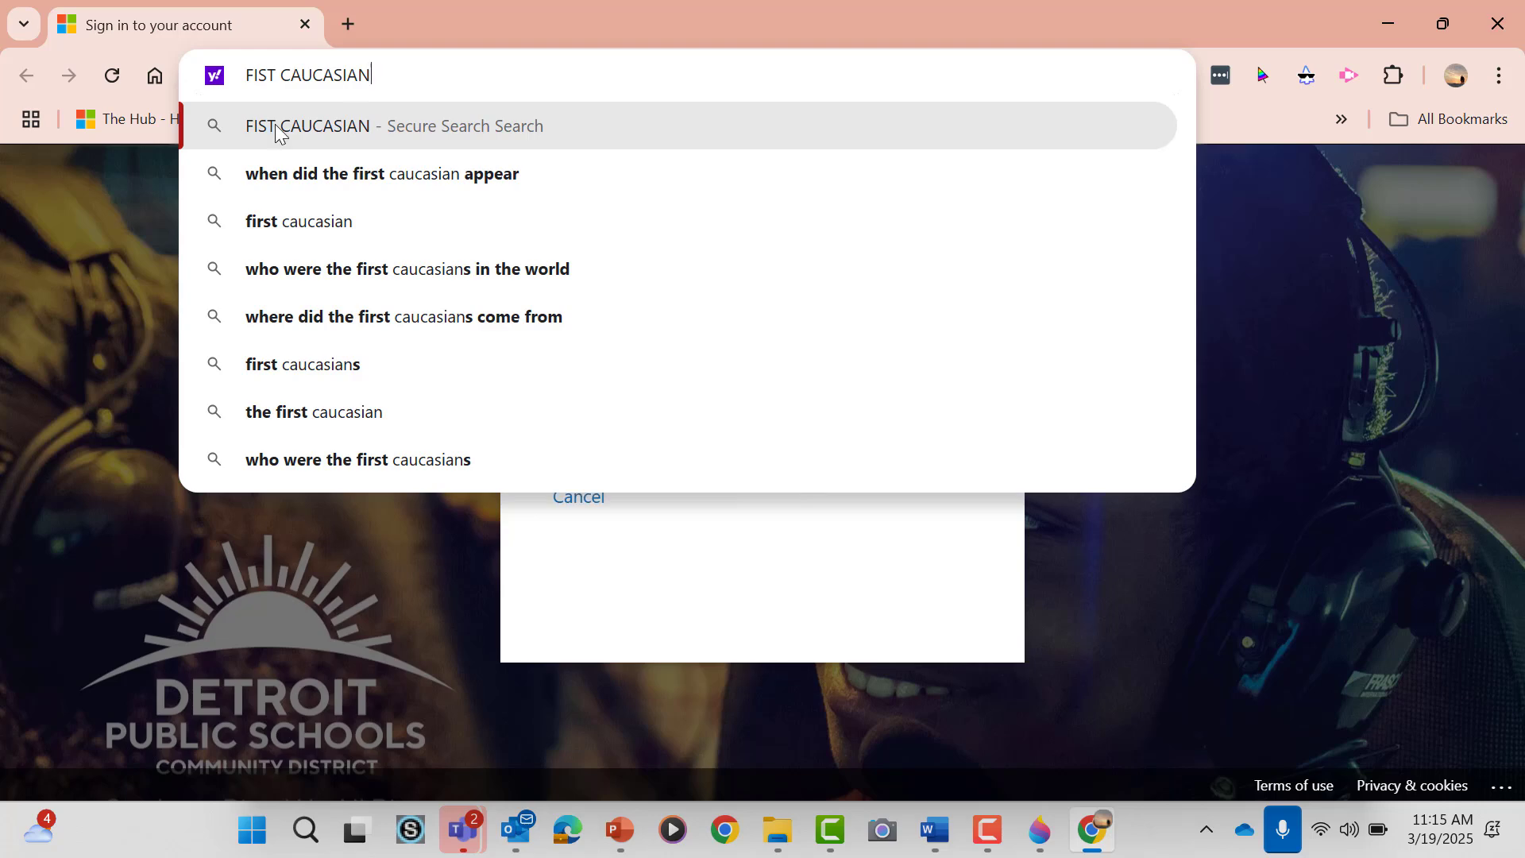
key(Return)
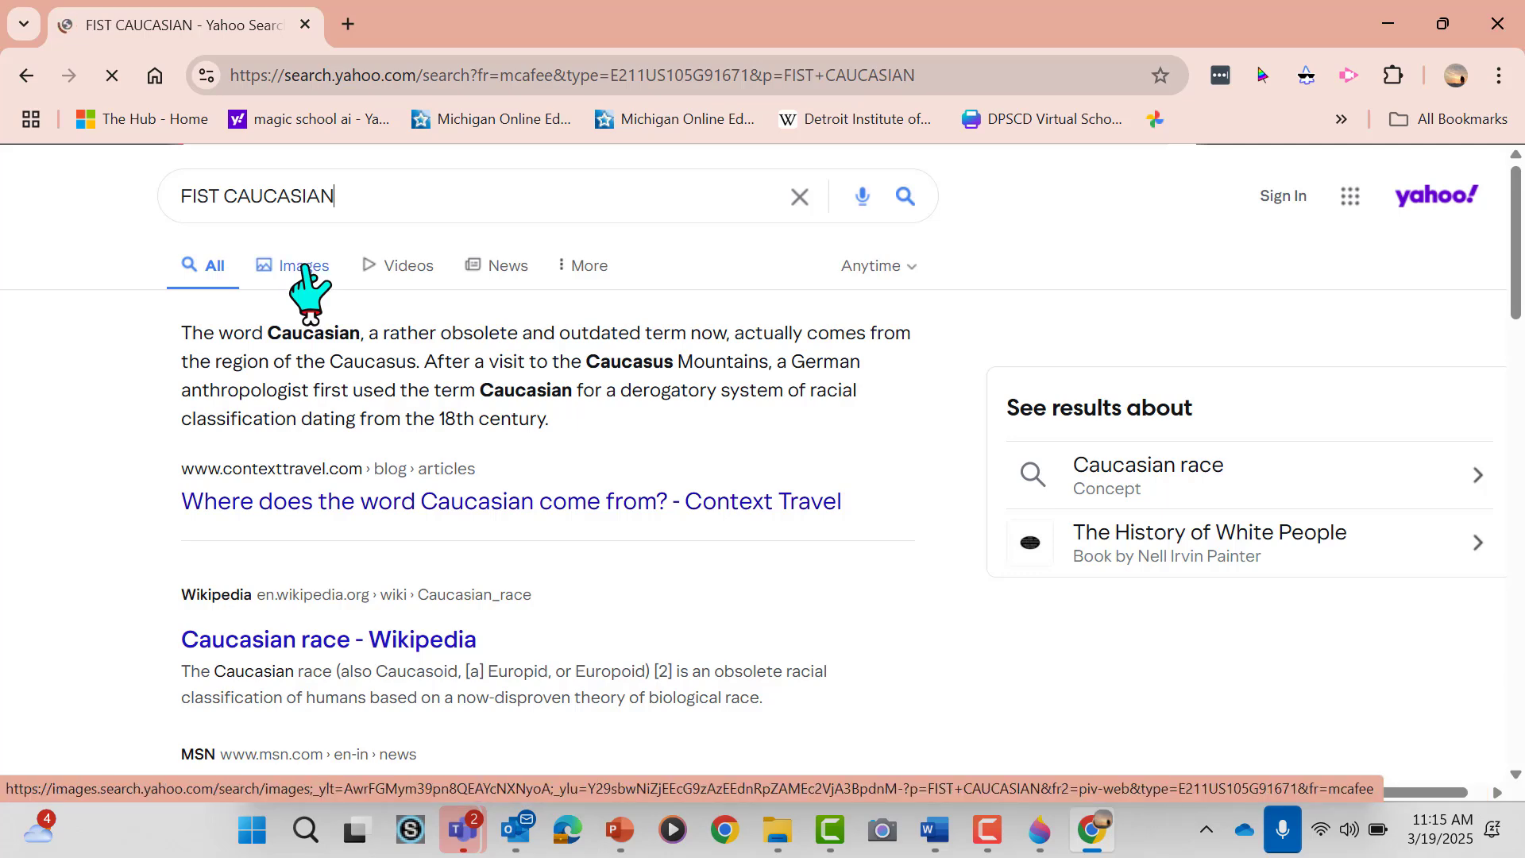
click(305, 267)
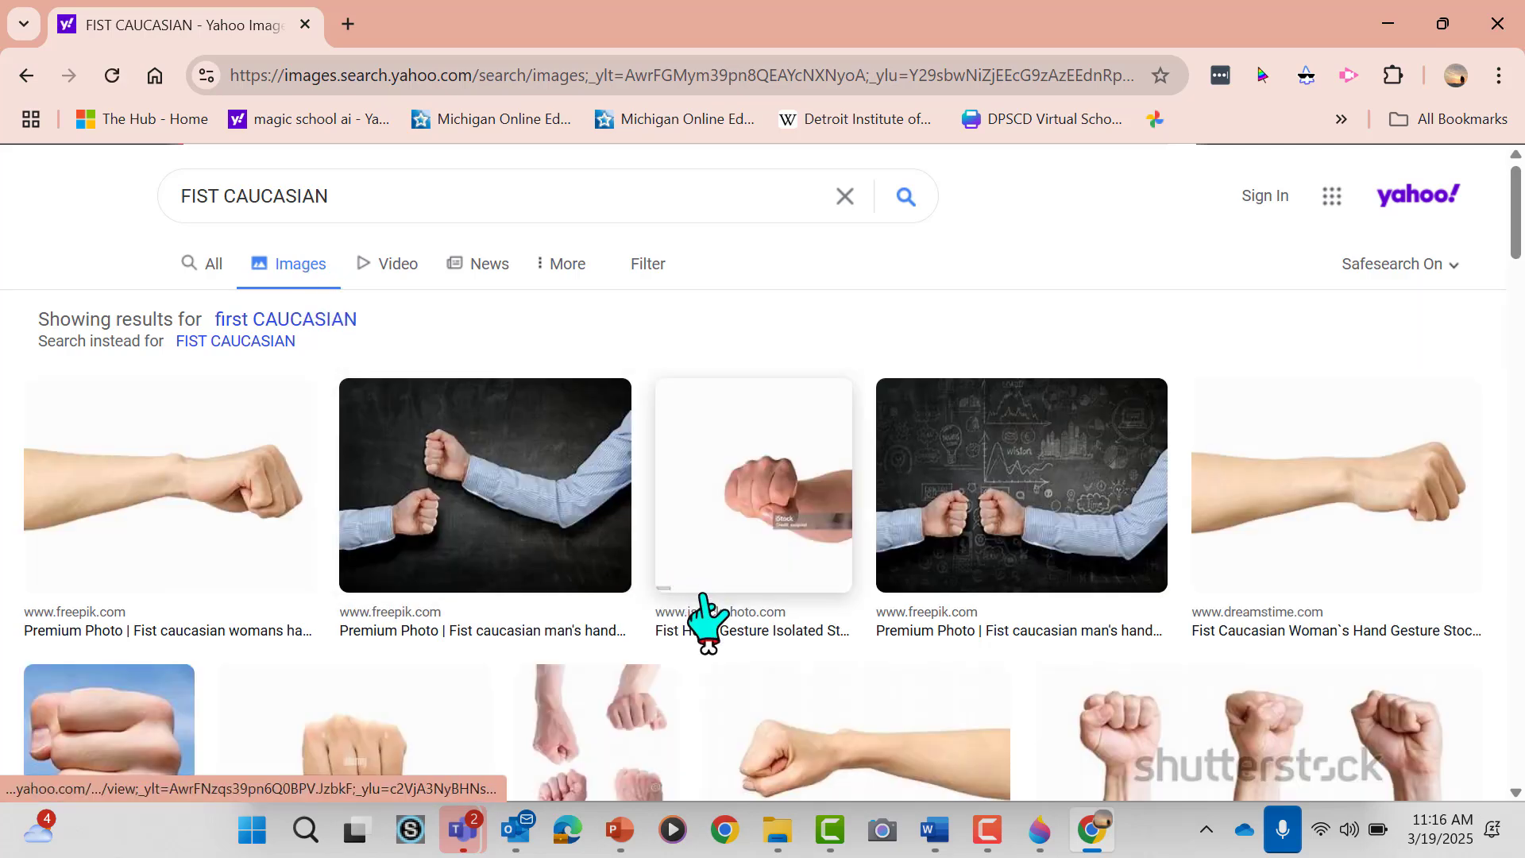
- Look through the fist image results and copy the dreamstime.com picture titled White Male Right Hand
scroll(782, 580, down, 1)
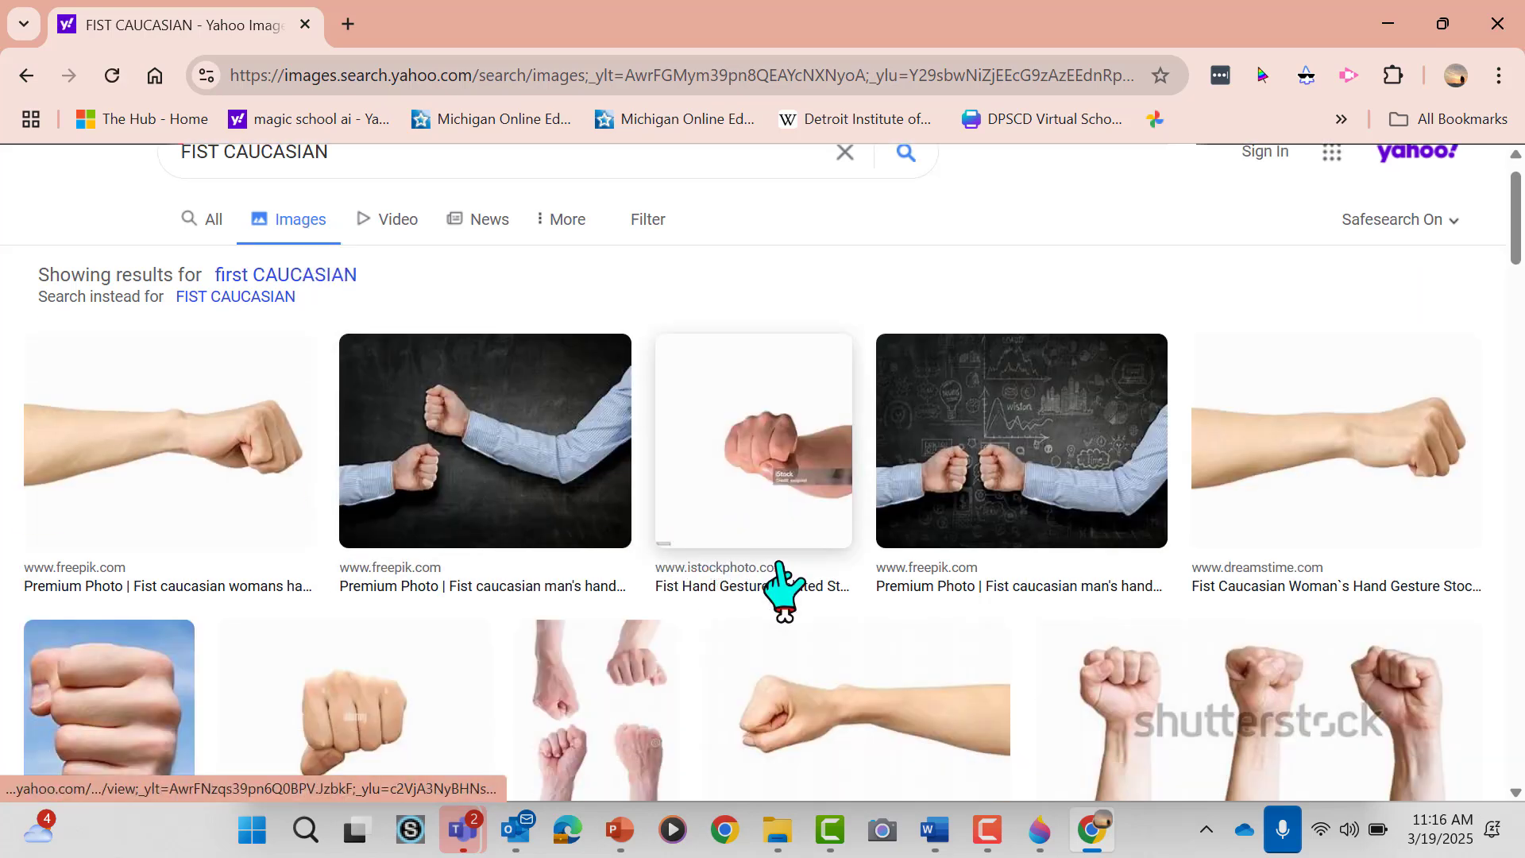
scroll(779, 588, down, 4)
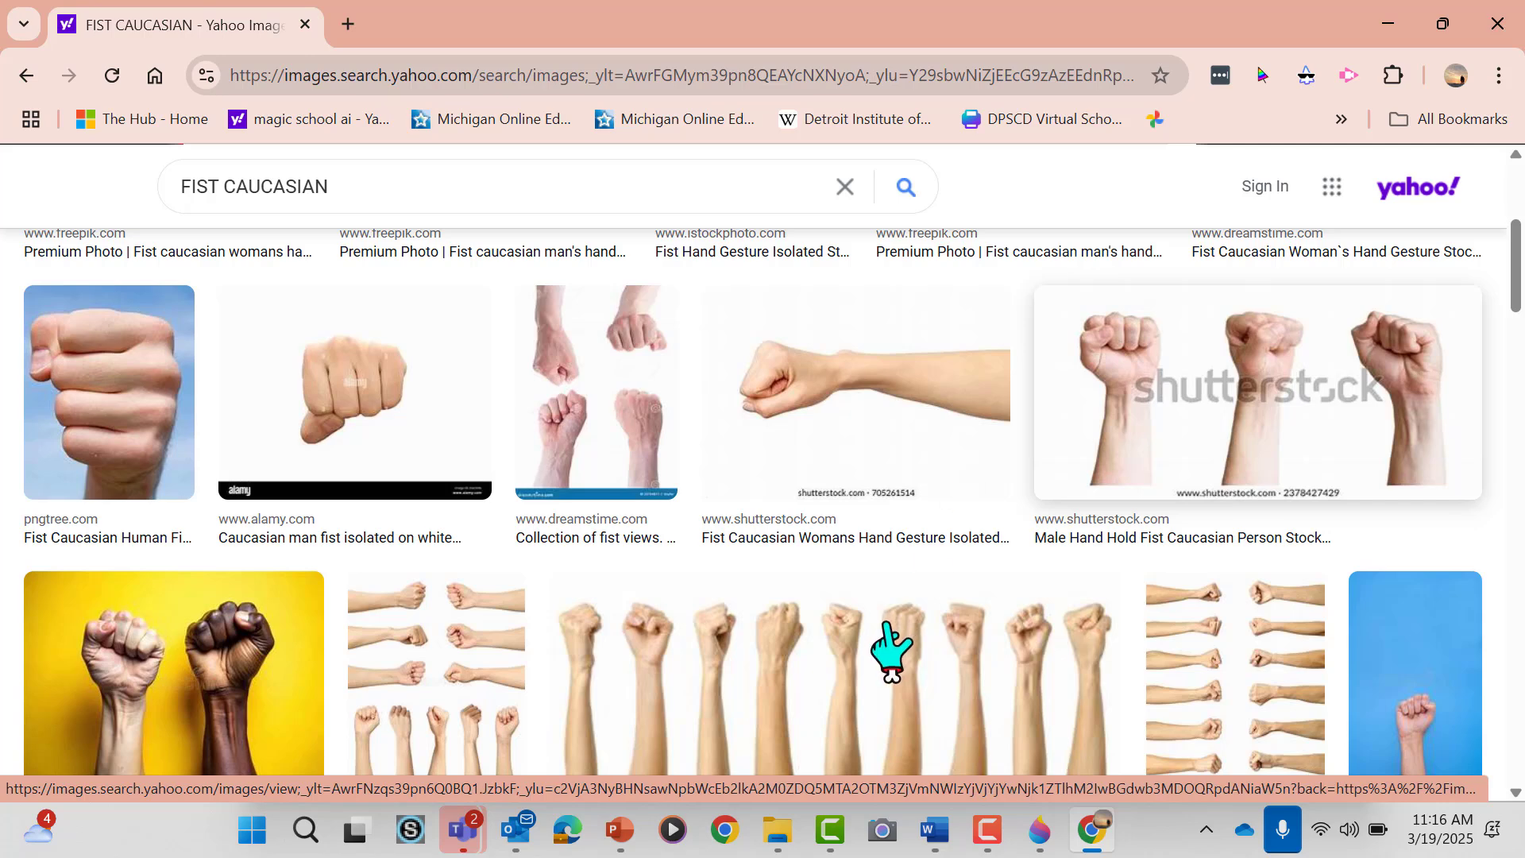
scroll(887, 635, down, 1)
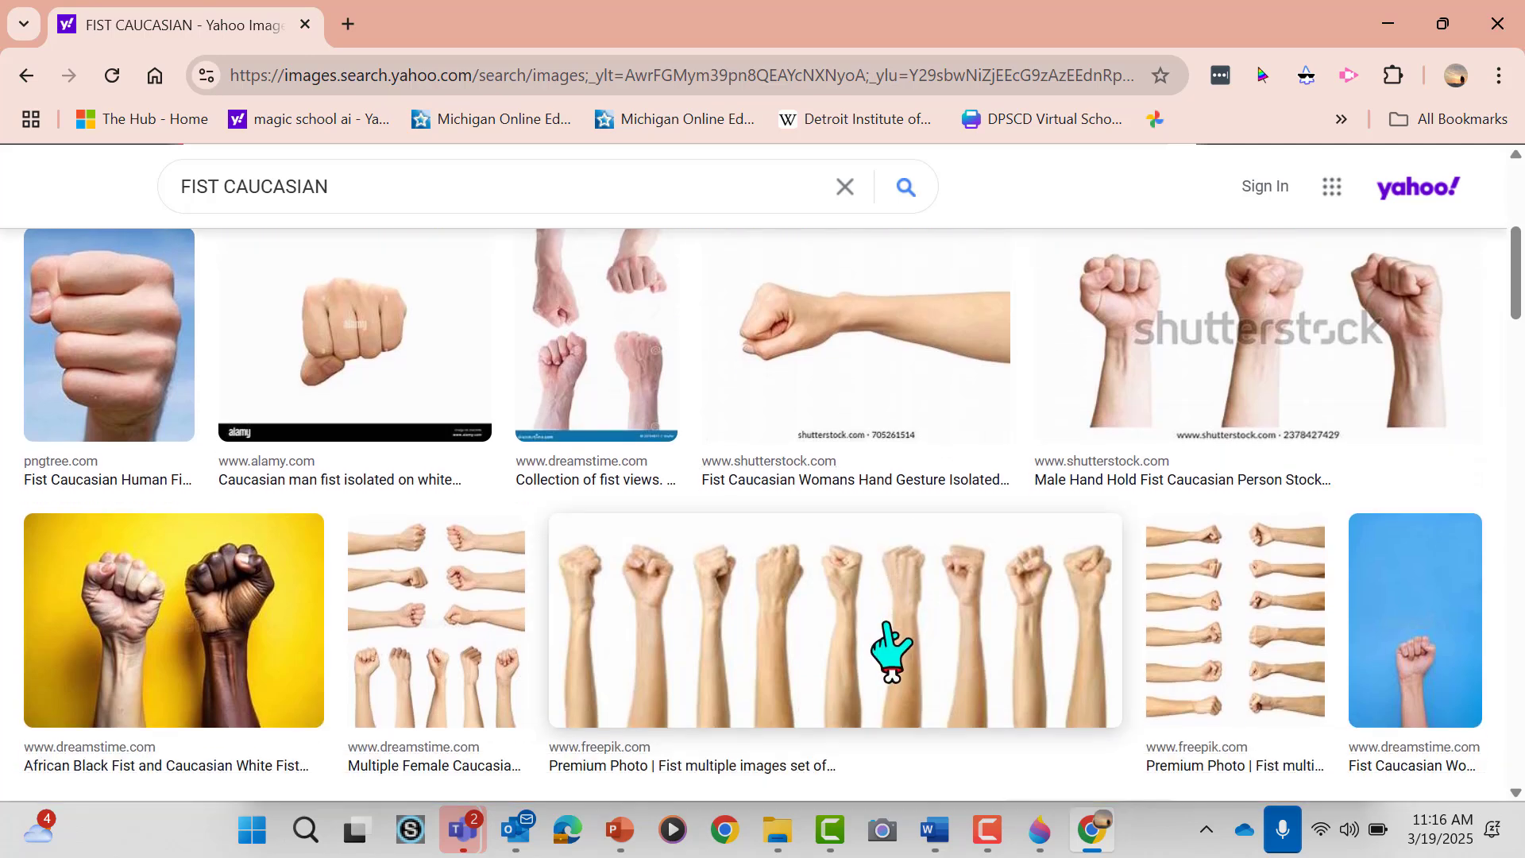
scroll(887, 651, down, 6)
scroll(887, 635, down, 5)
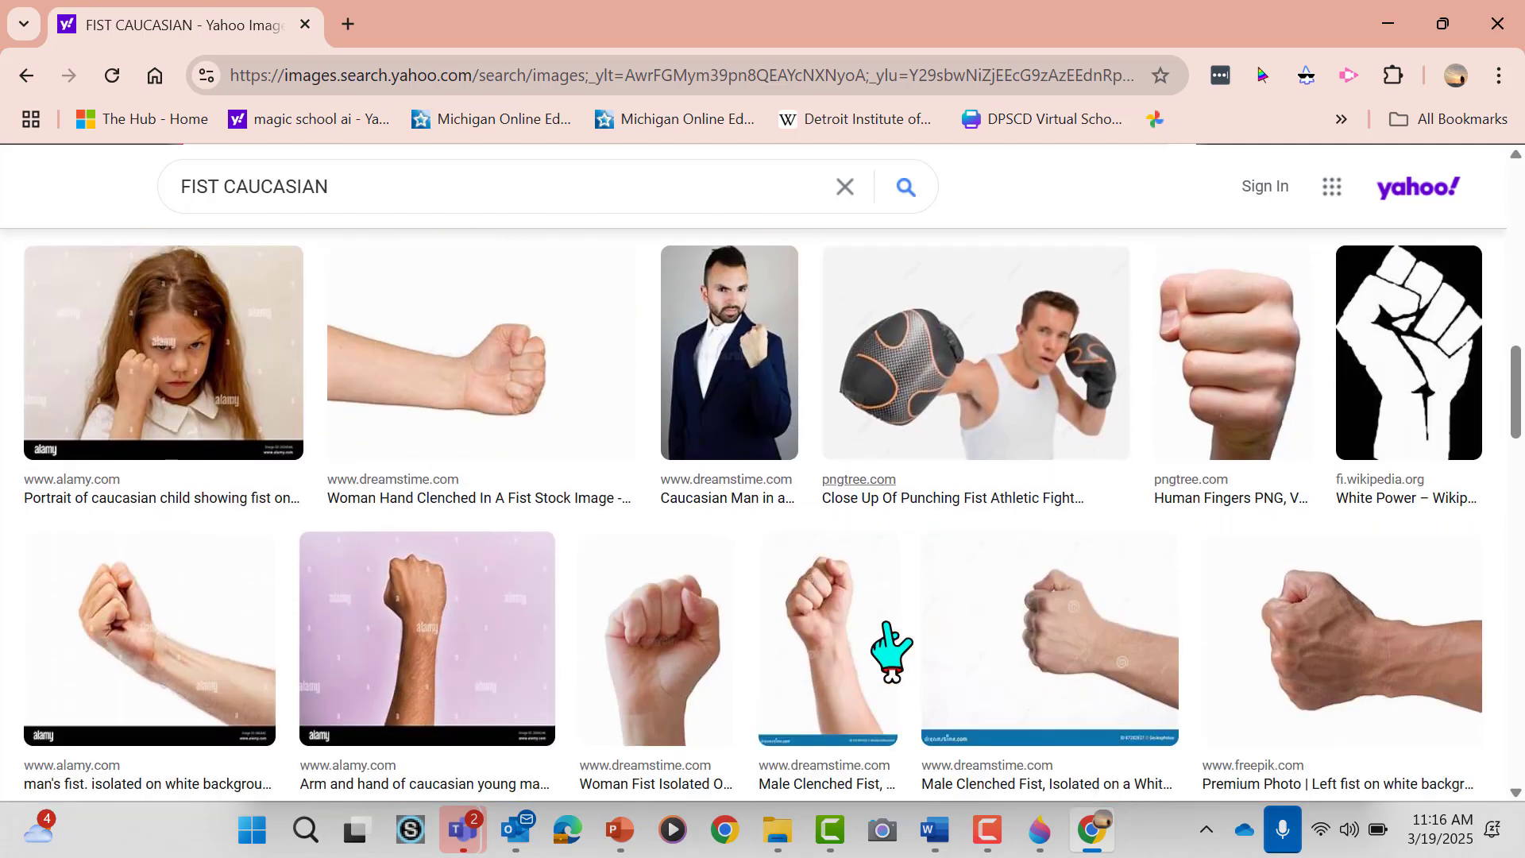
scroll(887, 636, up, 2)
scroll(887, 627, up, 3)
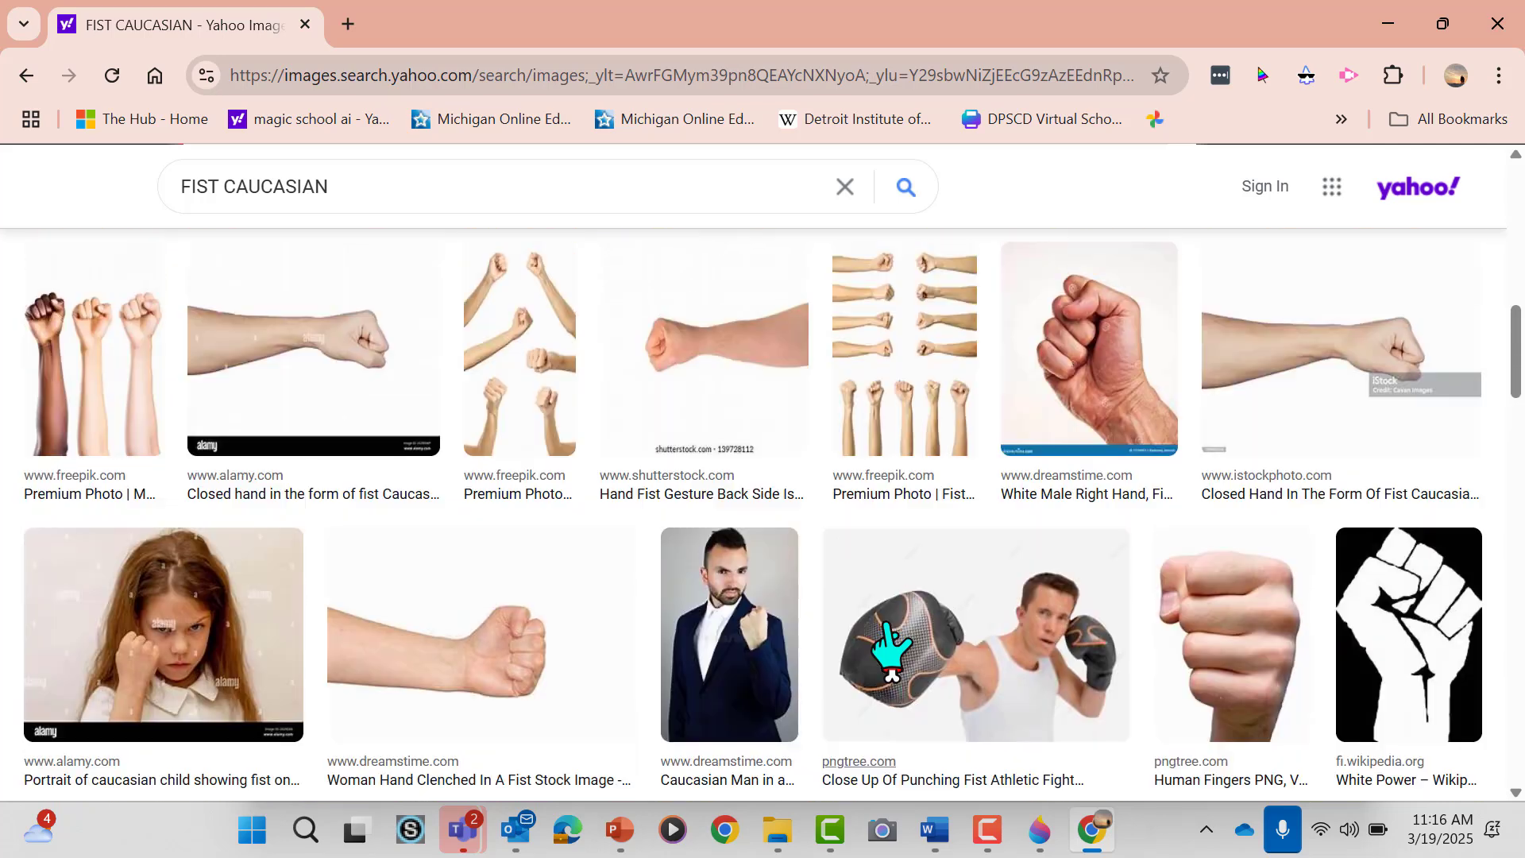
scroll(880, 629, up, 1)
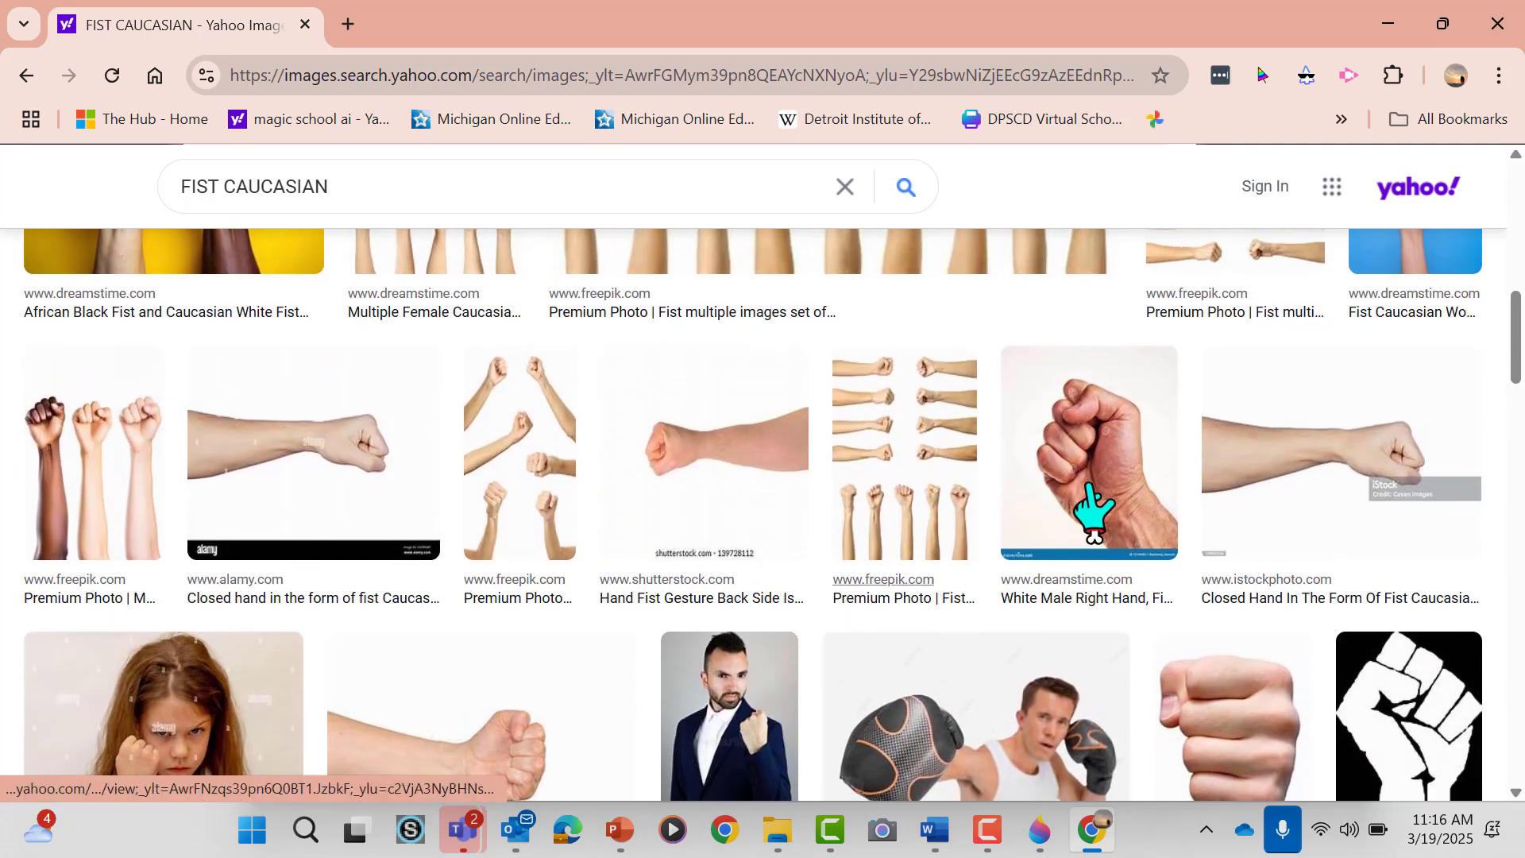
right_click(1090, 492)
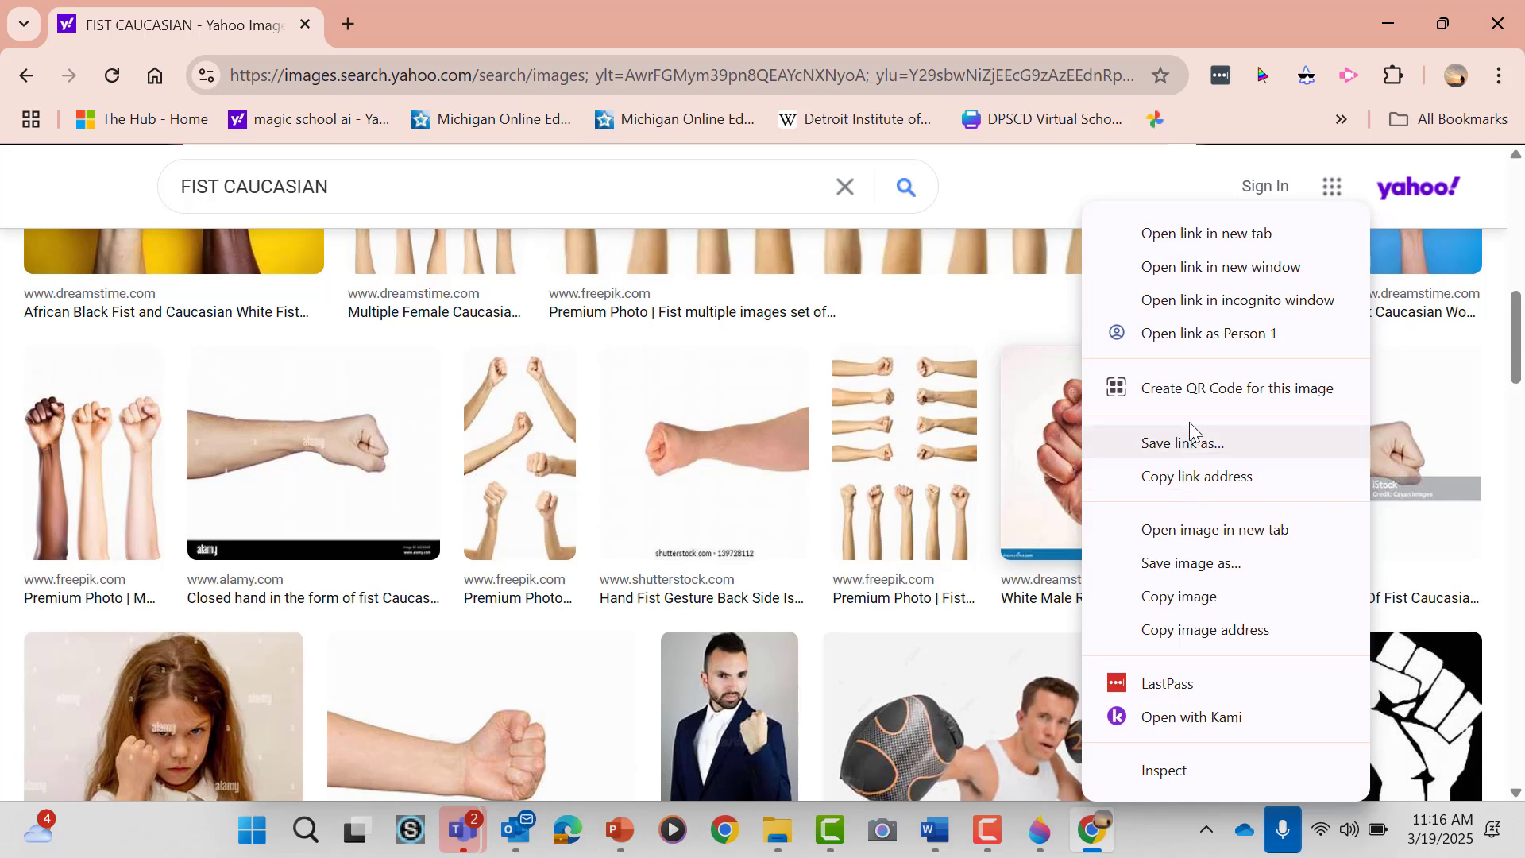
click(1205, 600)
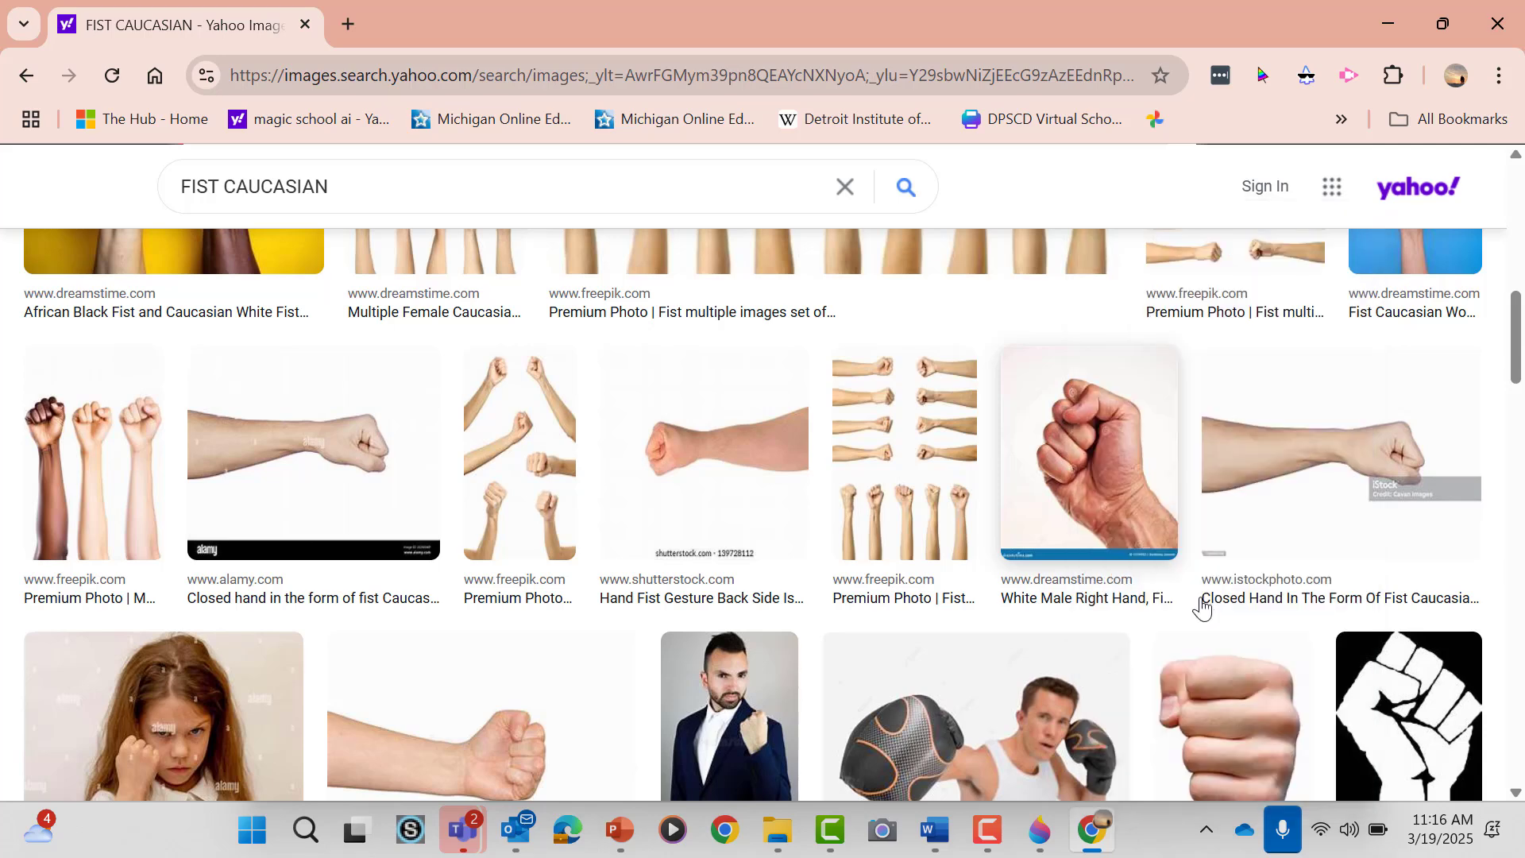
- Switch to the Untitled Paint 3D artwork, paste the copied hand photo and enlarge it to 963 × 759 px over the canvas's lower-right corner
scroll(826, 715, down, 4)
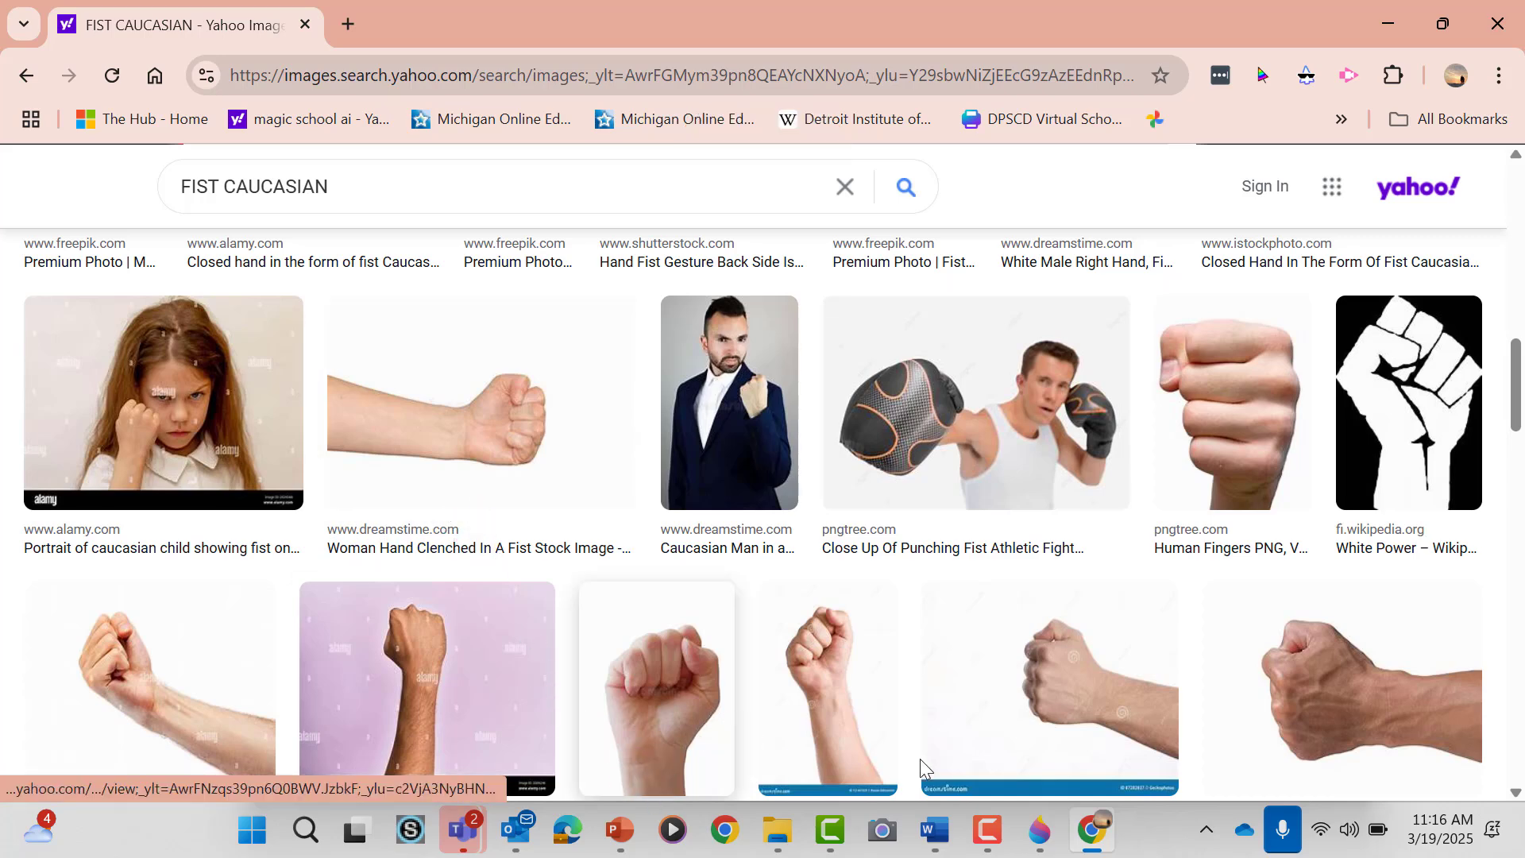
click(1095, 830)
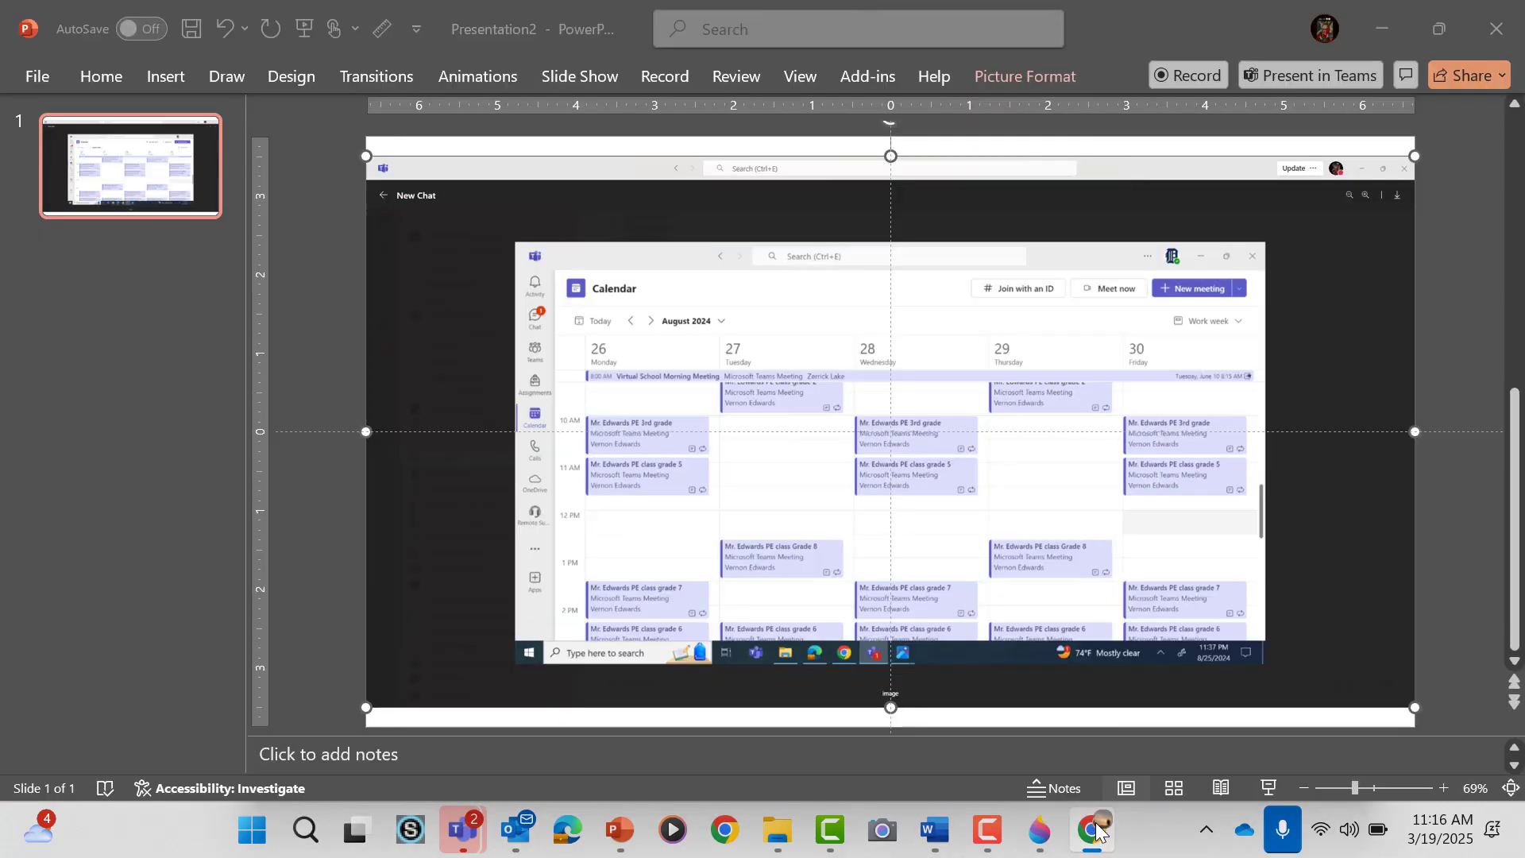
click(1043, 835)
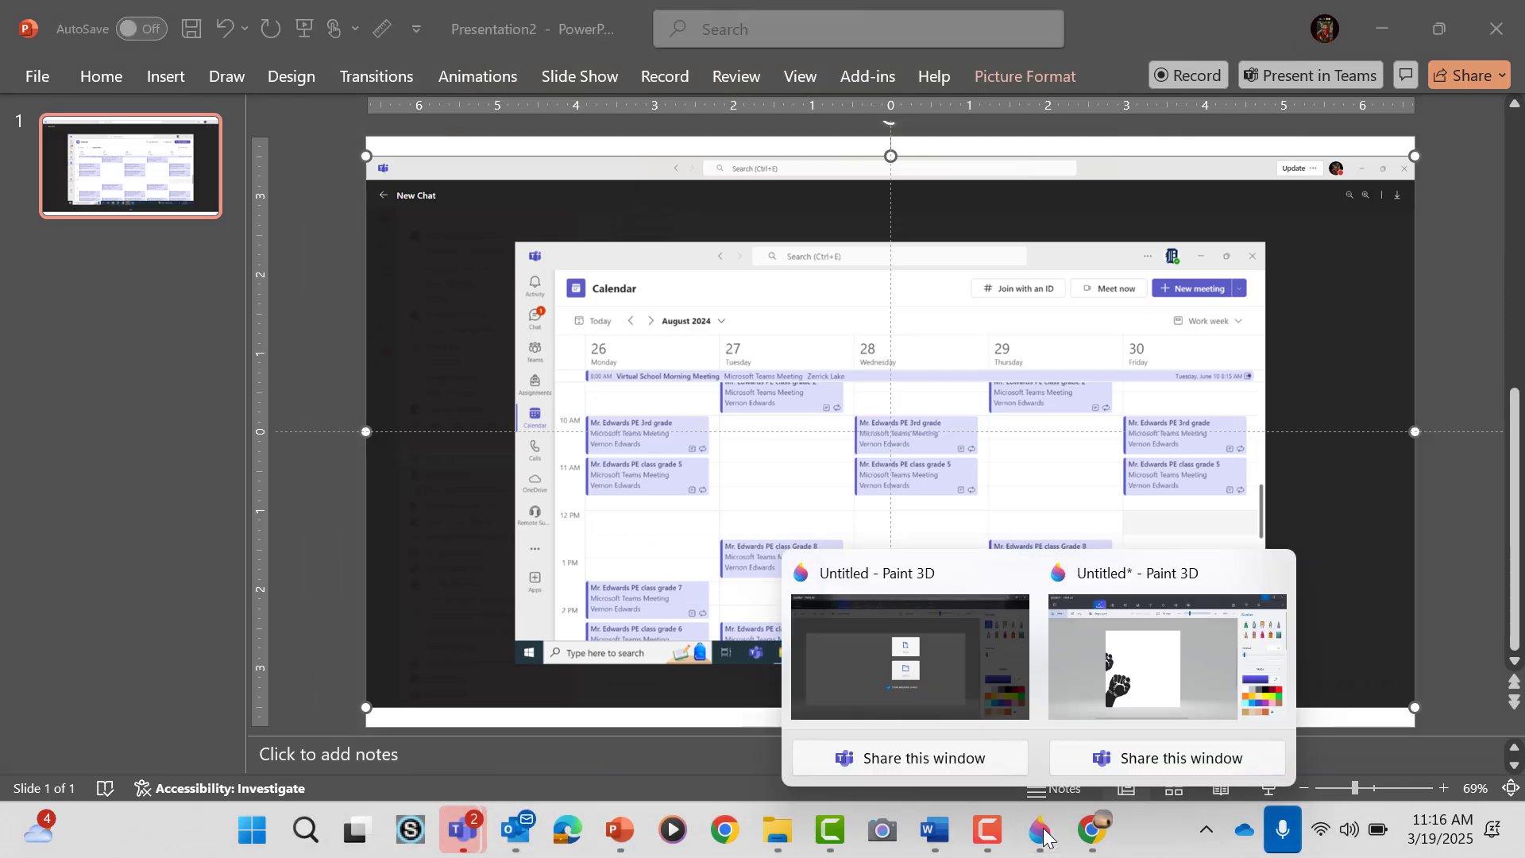
click(1189, 638)
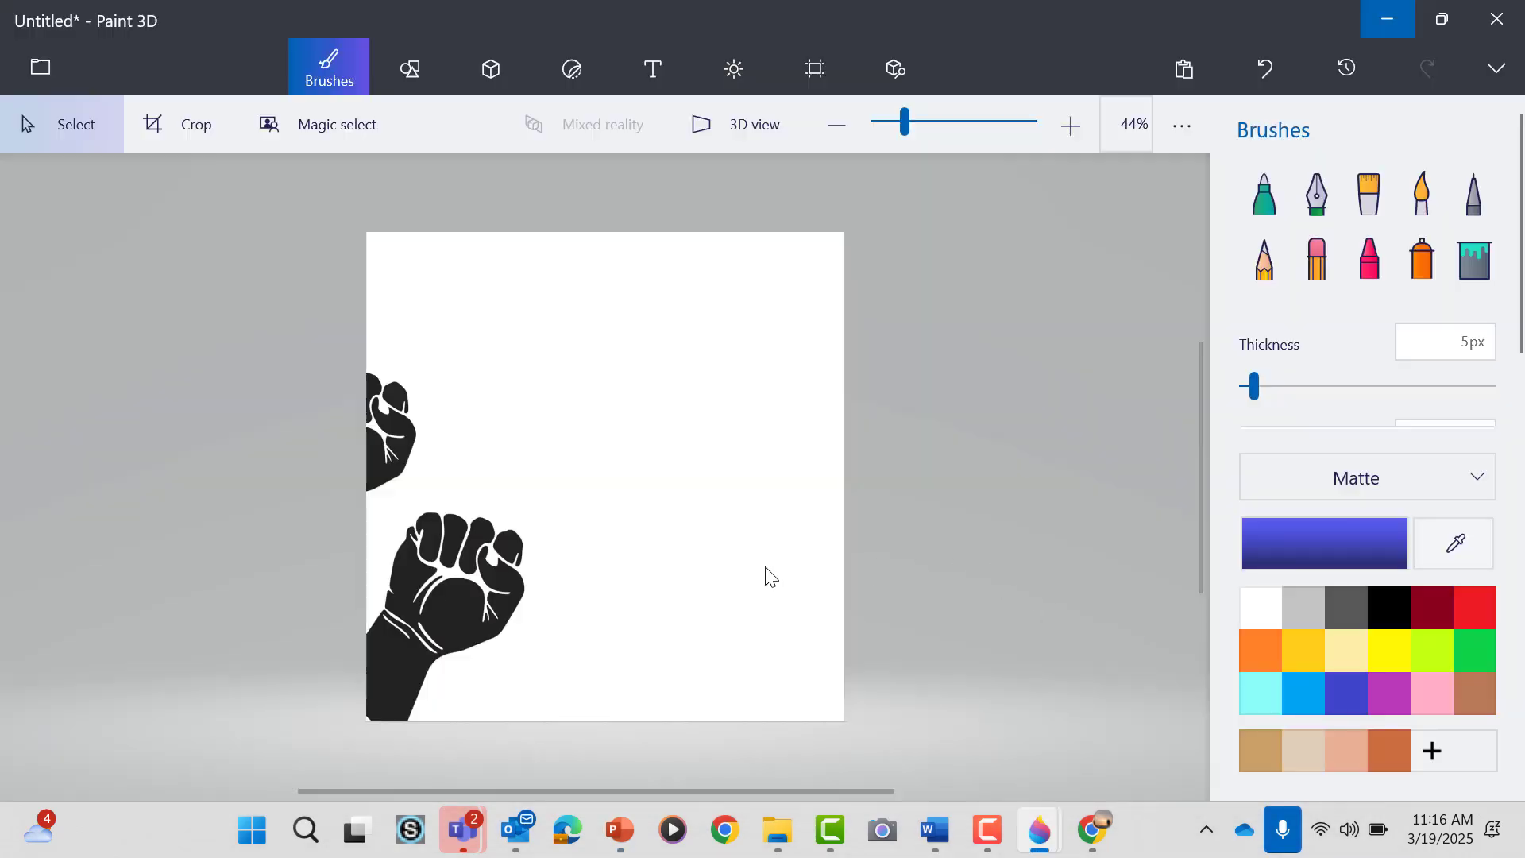
key(ctrl+v)
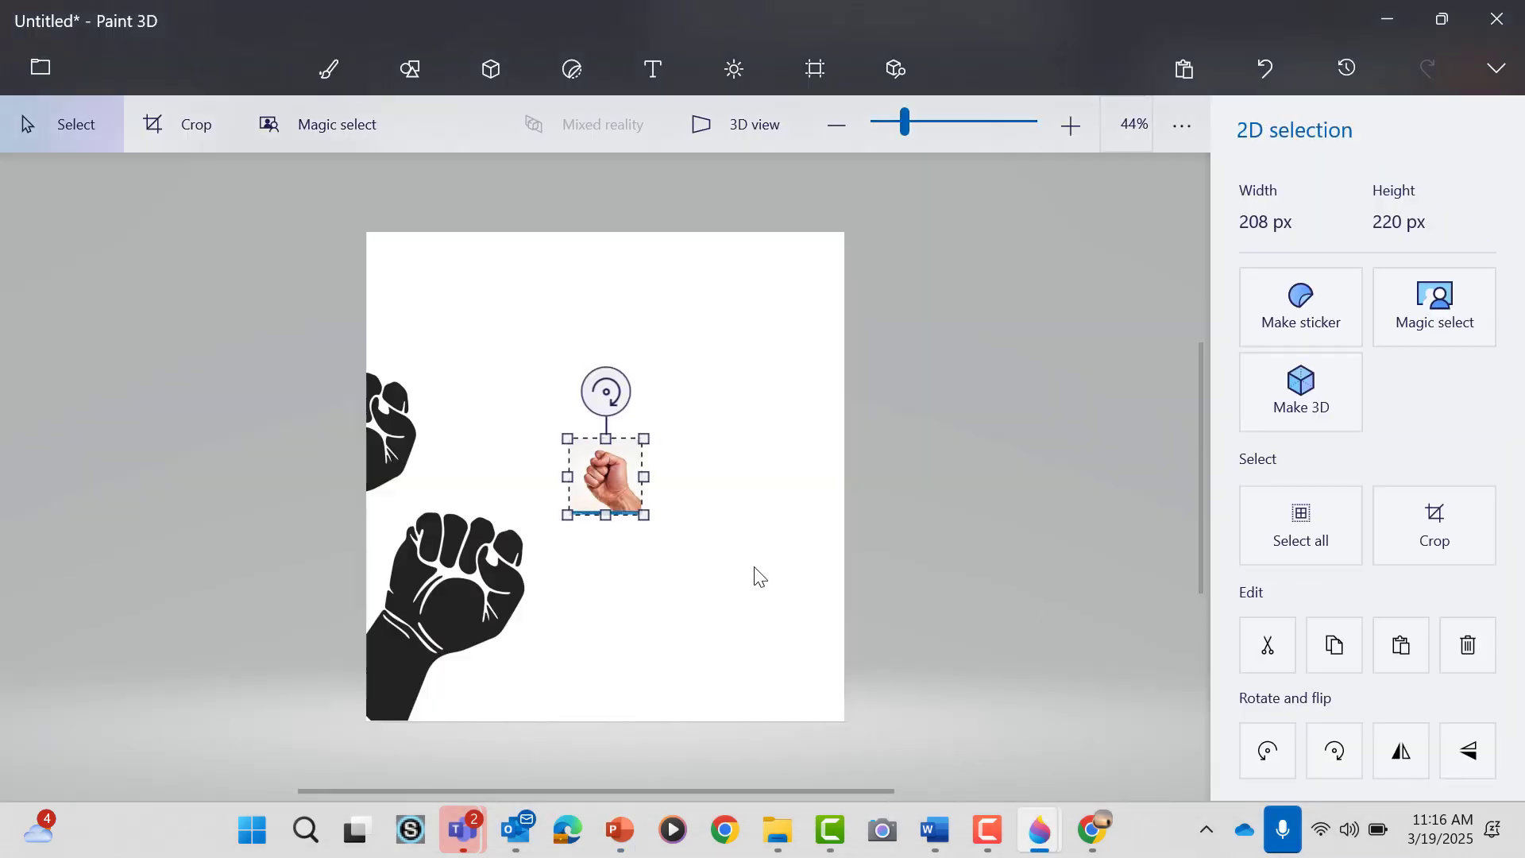
drag(644, 515, 924, 739)
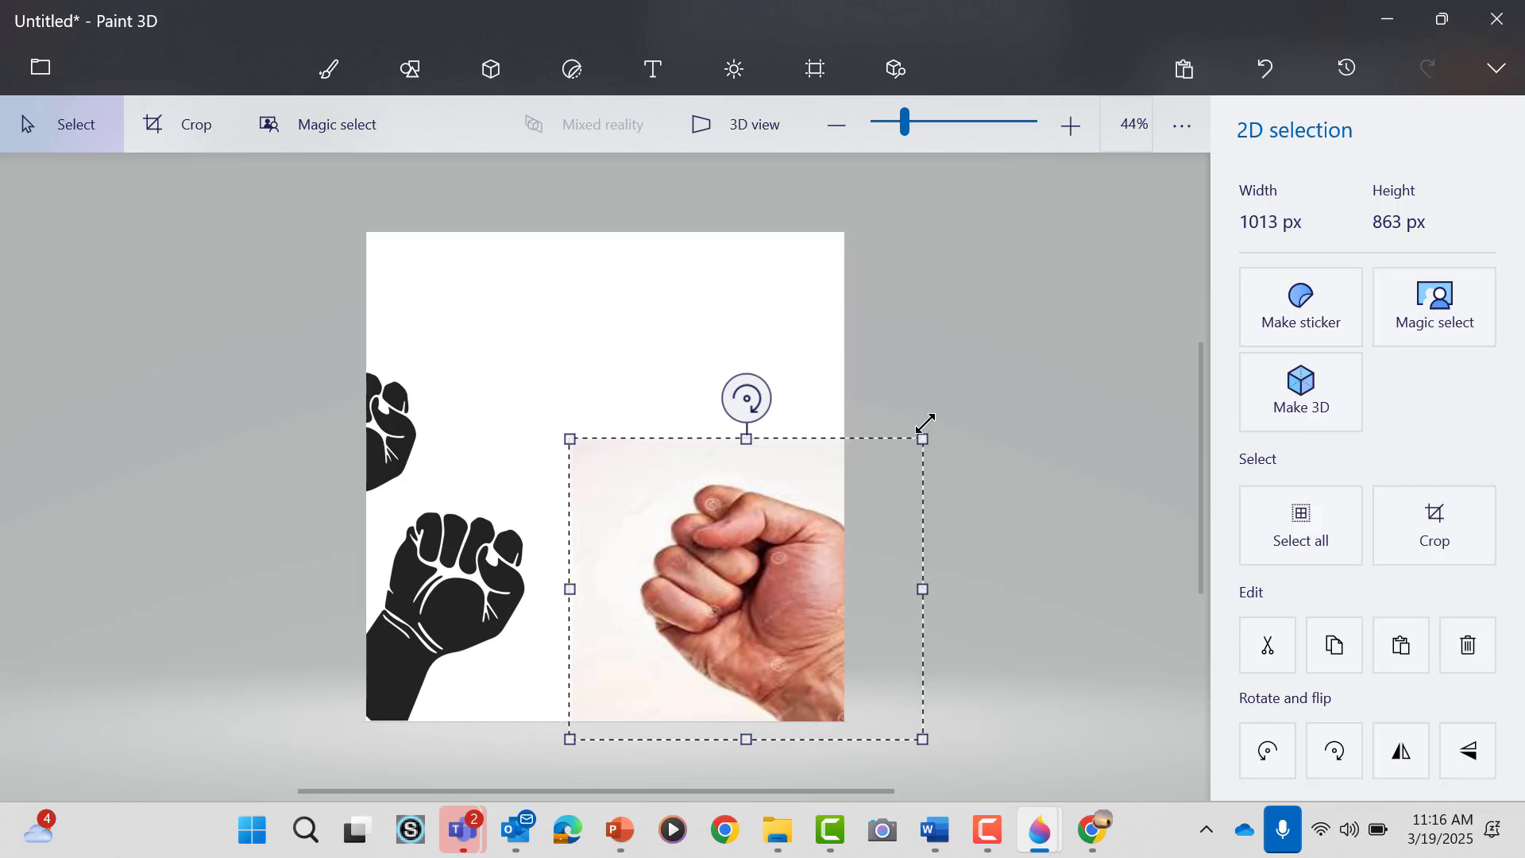
drag(926, 435, 906, 474)
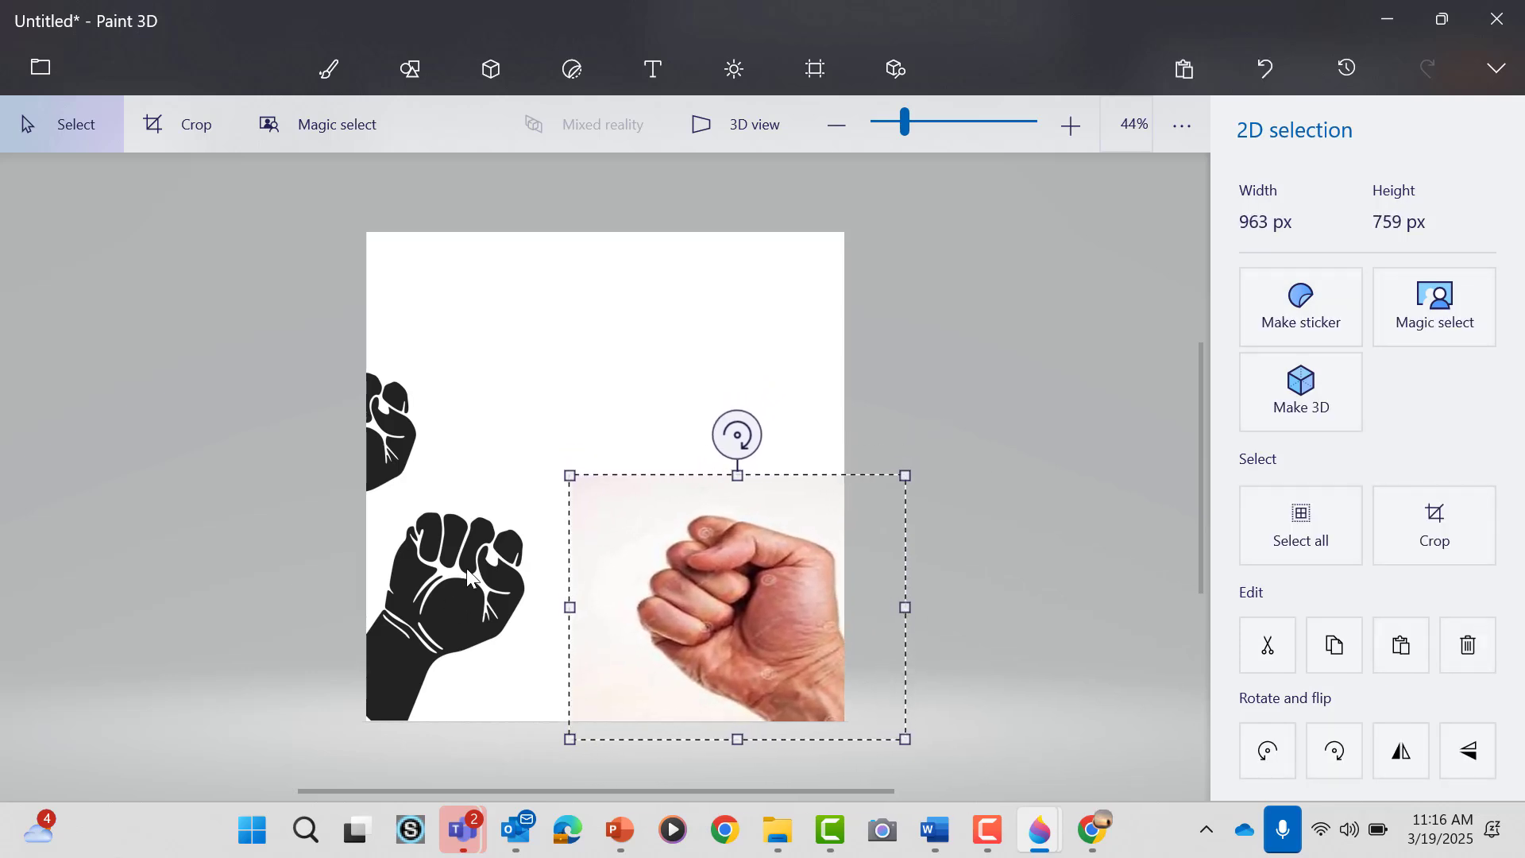
- Shrink the hand photo to 699 × 679 px at the canvas's lower-right corner and deselect it
drag(570, 475, 648, 494)
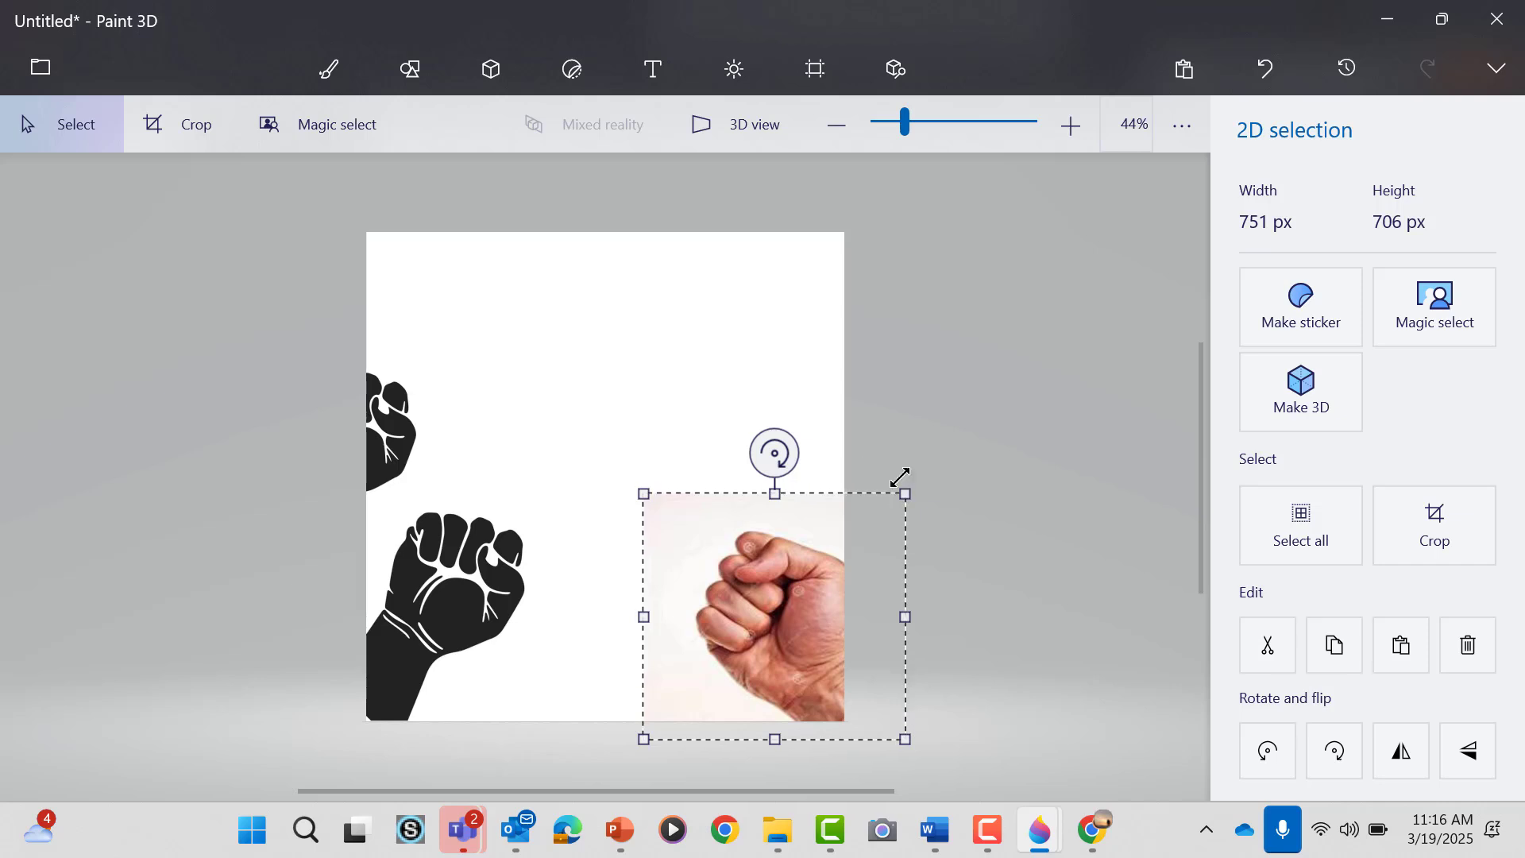
drag(904, 495, 888, 504)
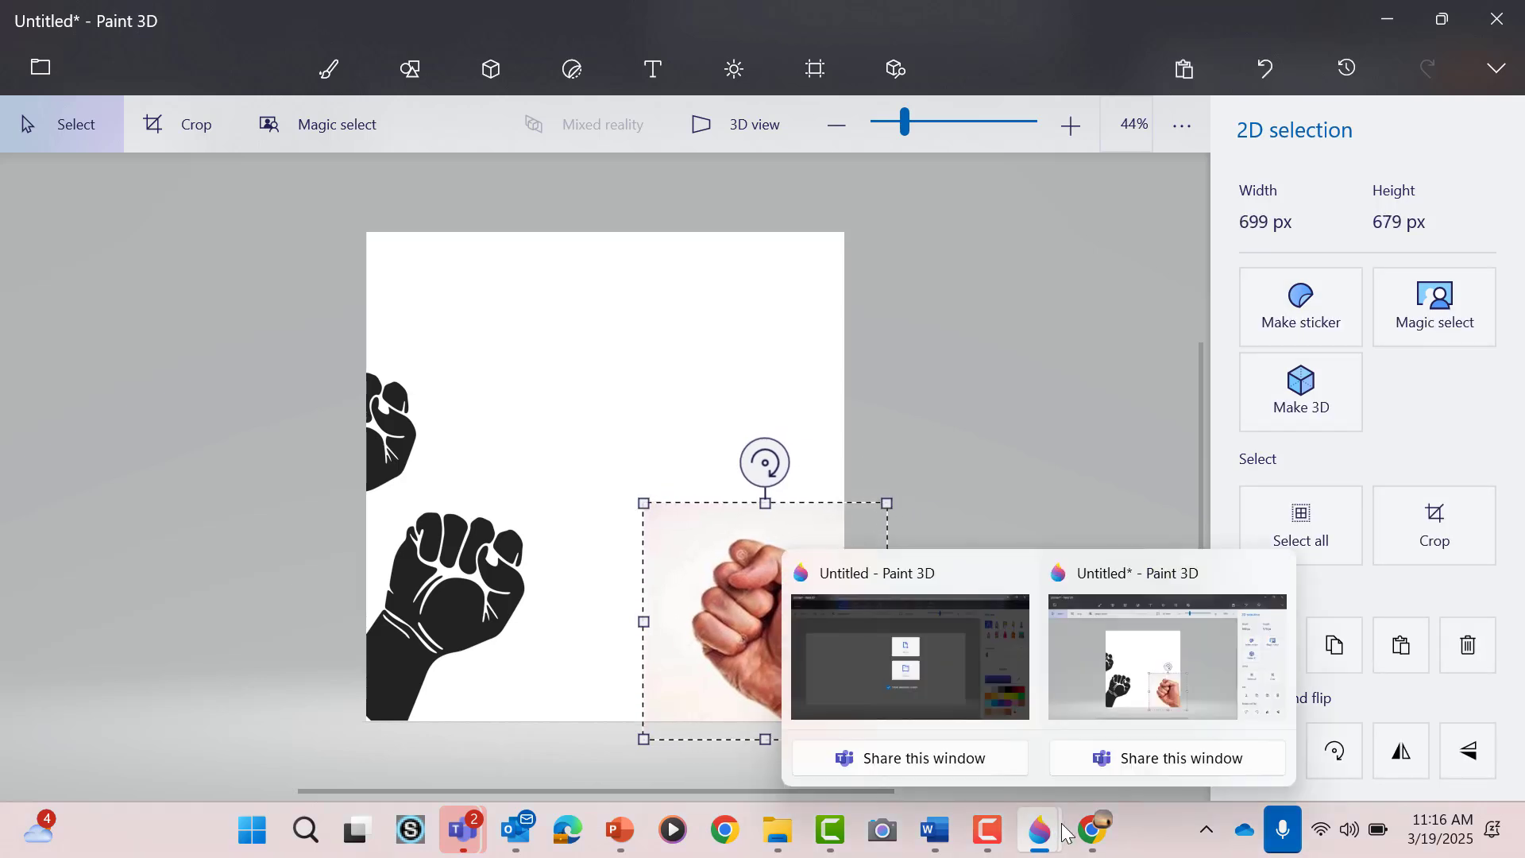
click(1092, 830)
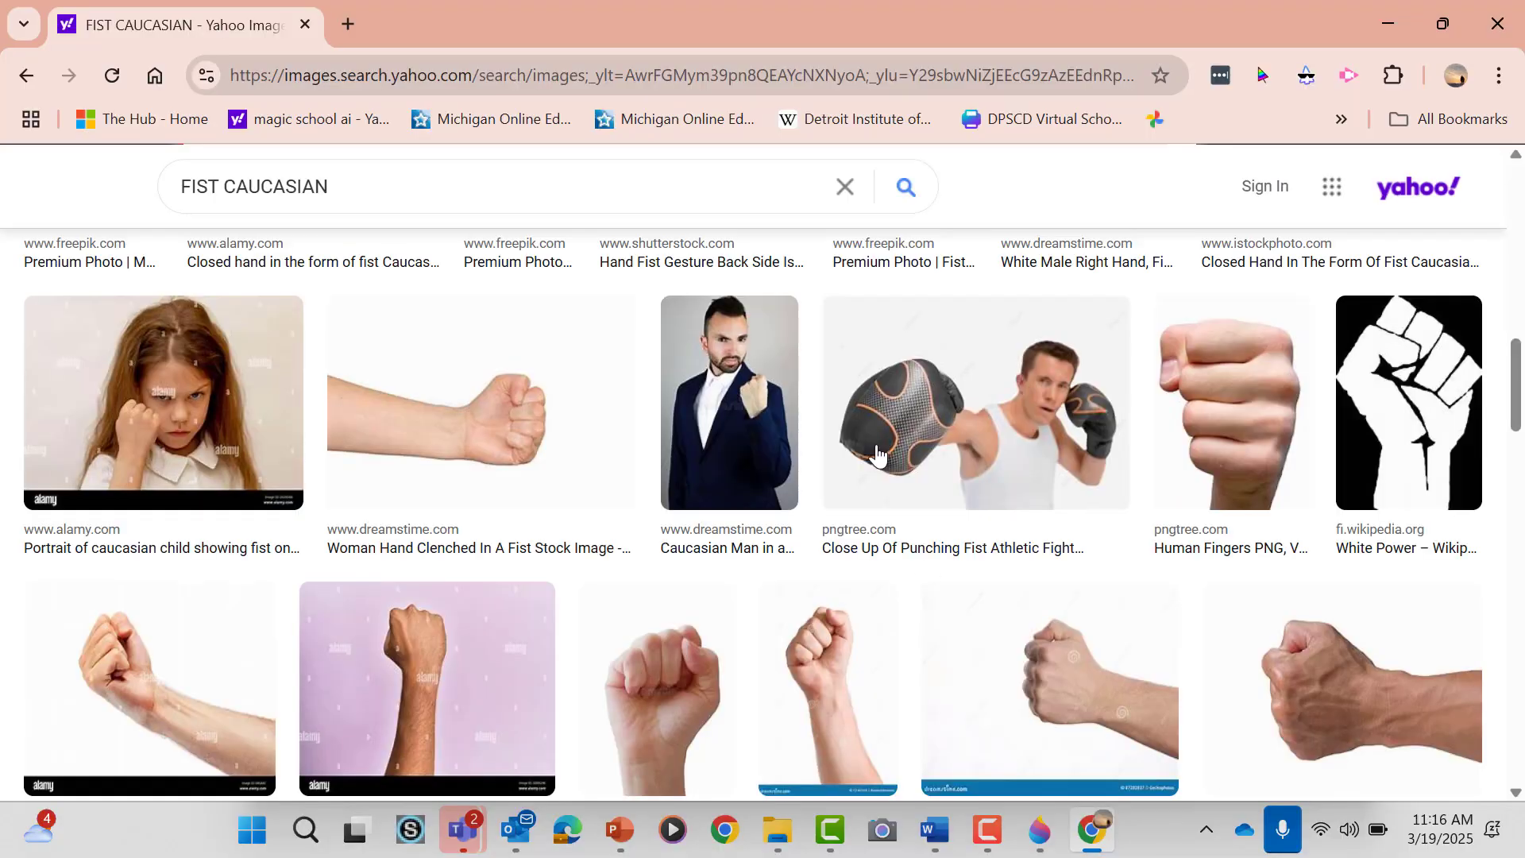
click(1388, 23)
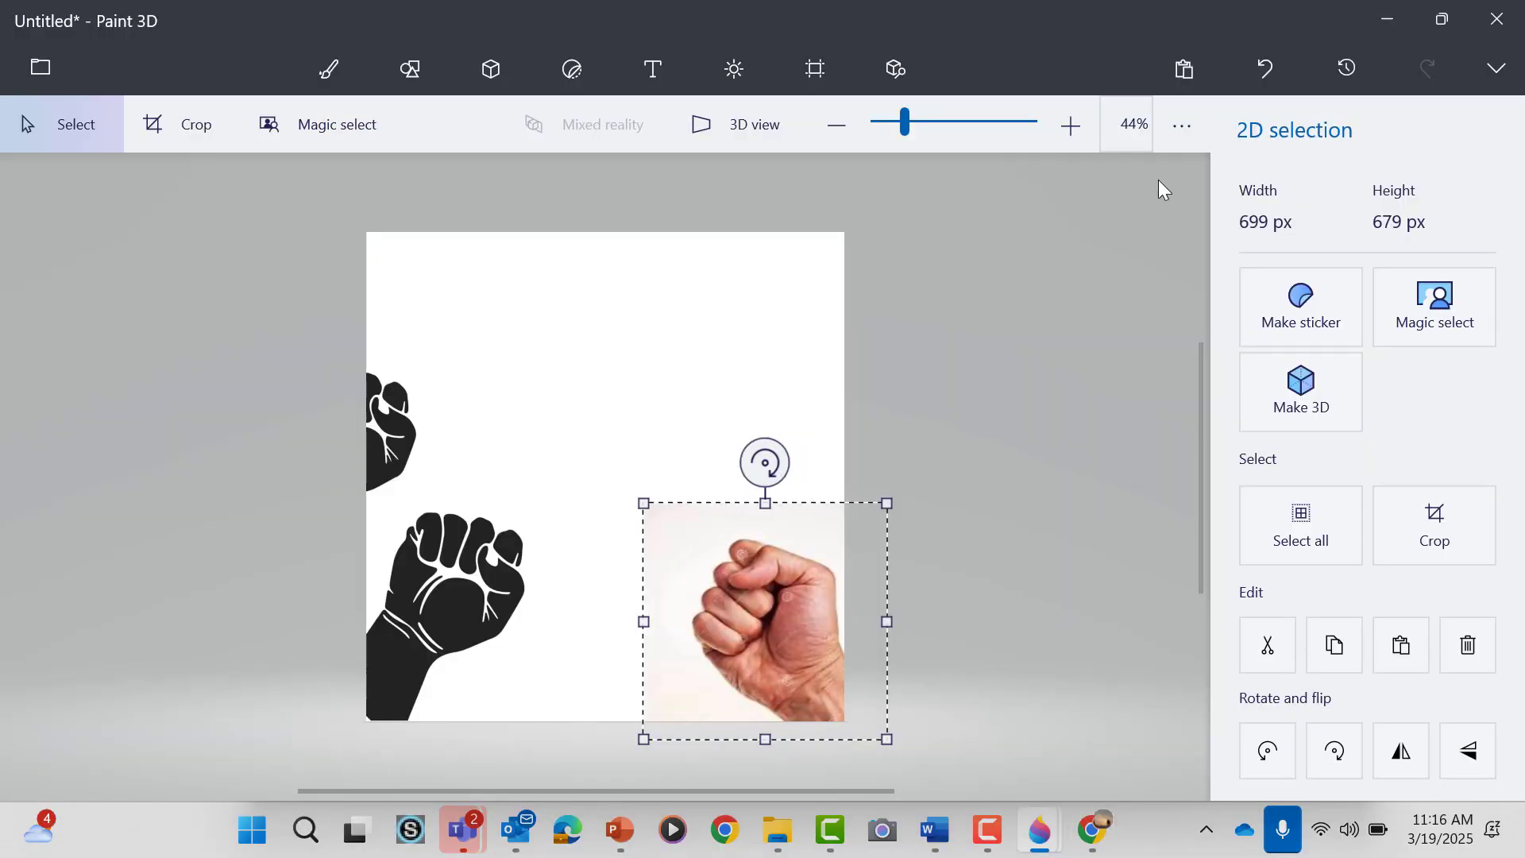
click(1062, 421)
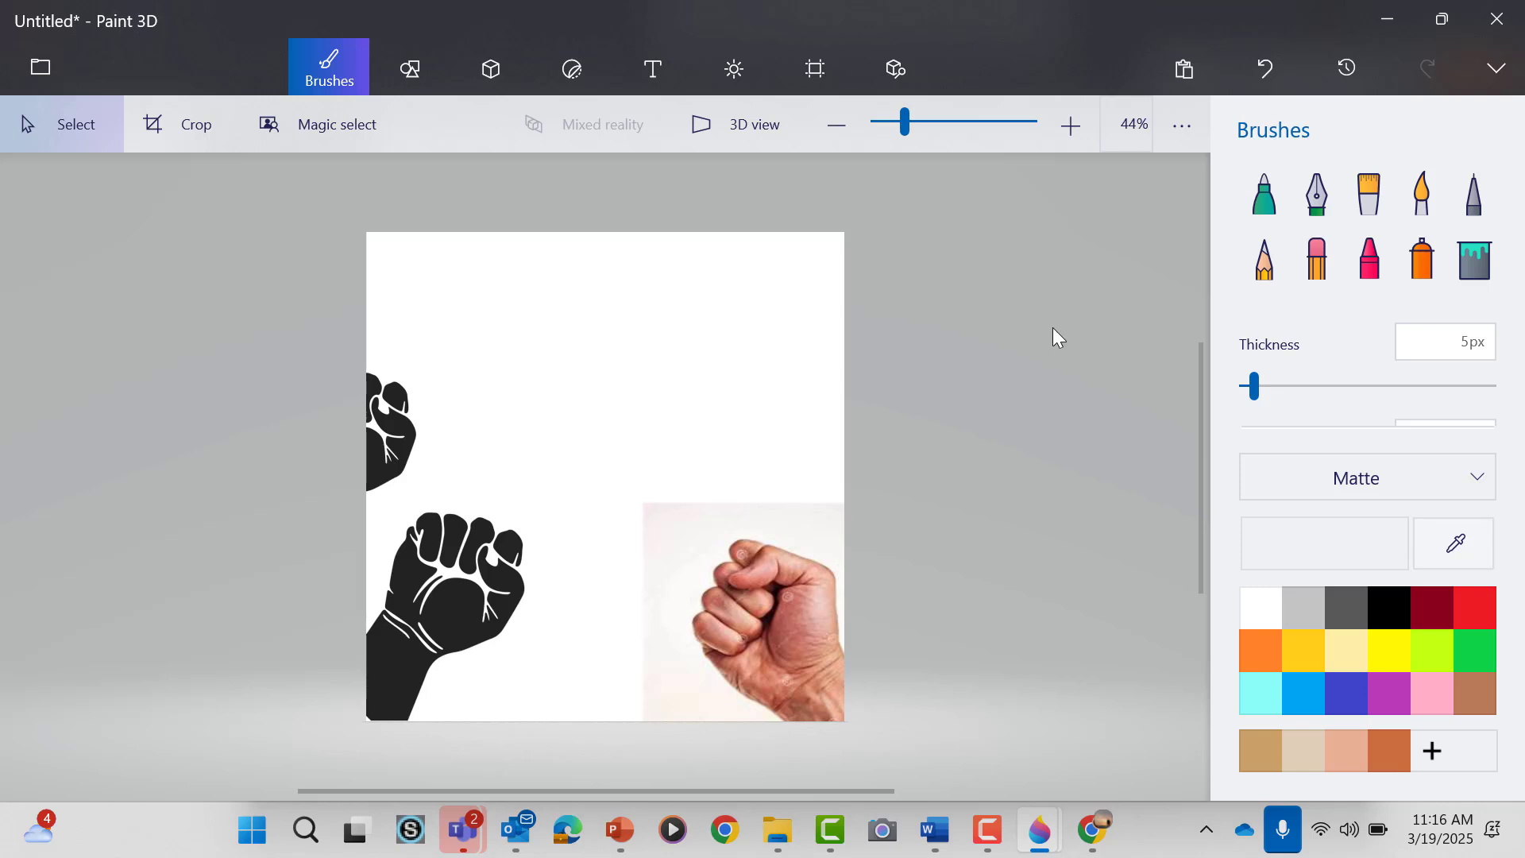
- Switch to Google Chrome, look through more FIST CAUCASIAN image results and open the Alamy picture titled Raised fist Stock Vector Images
click(1390, 22)
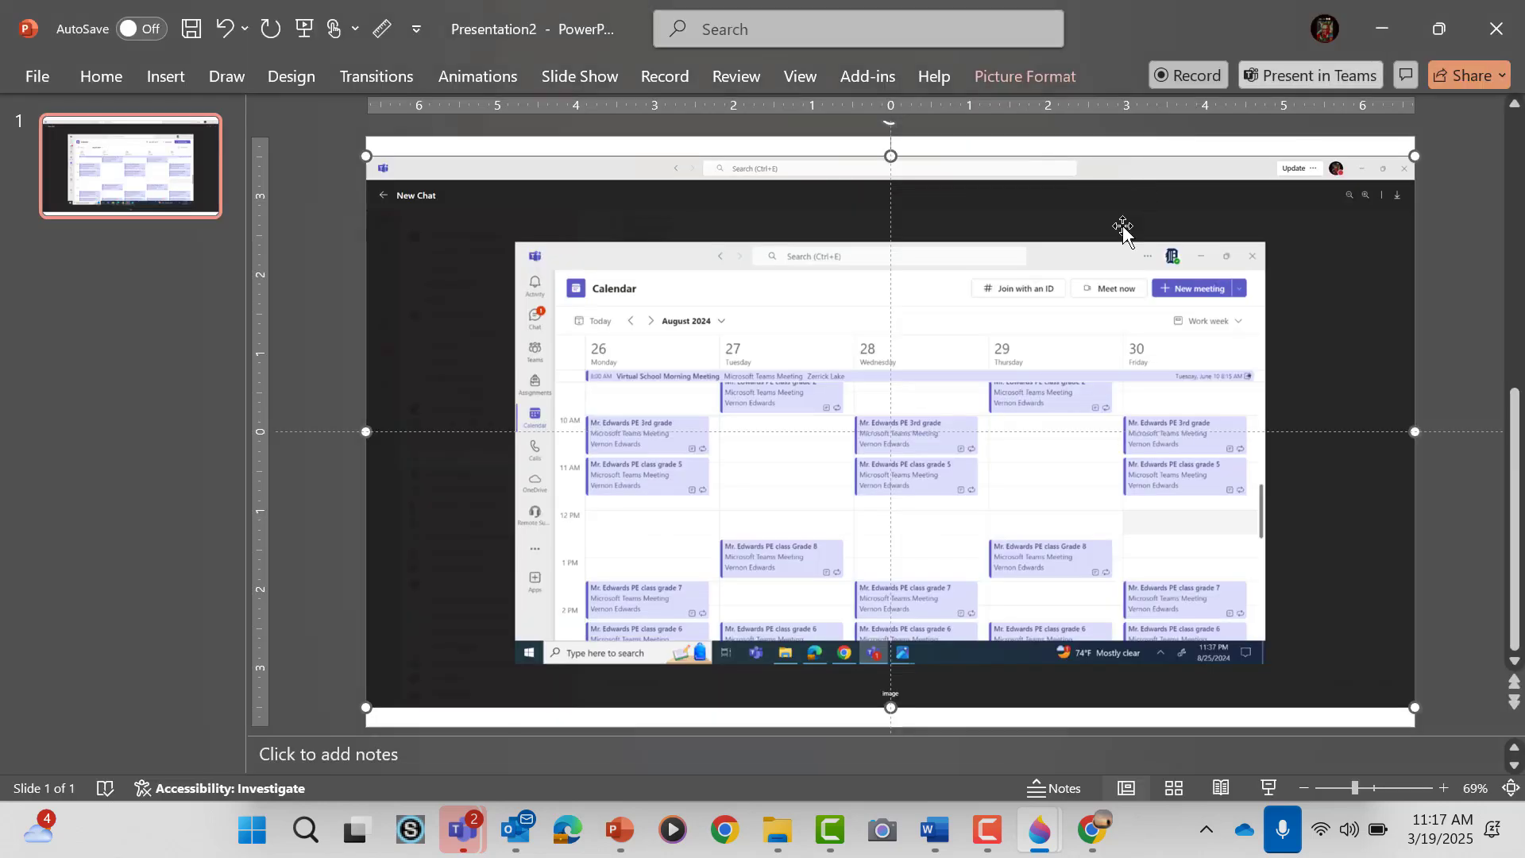
click(1076, 844)
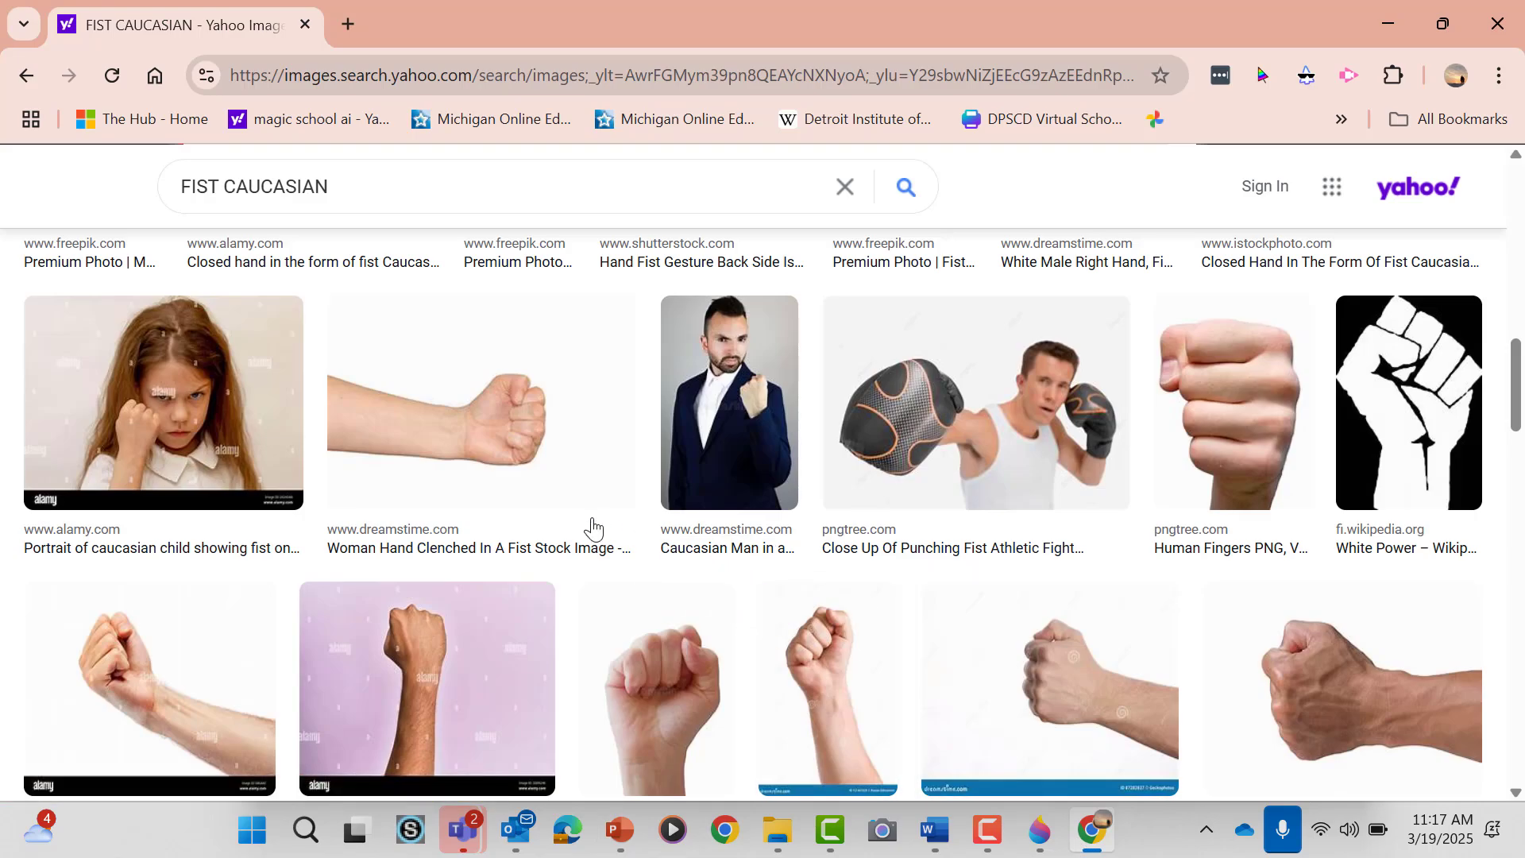
scroll(640, 695, down, 3)
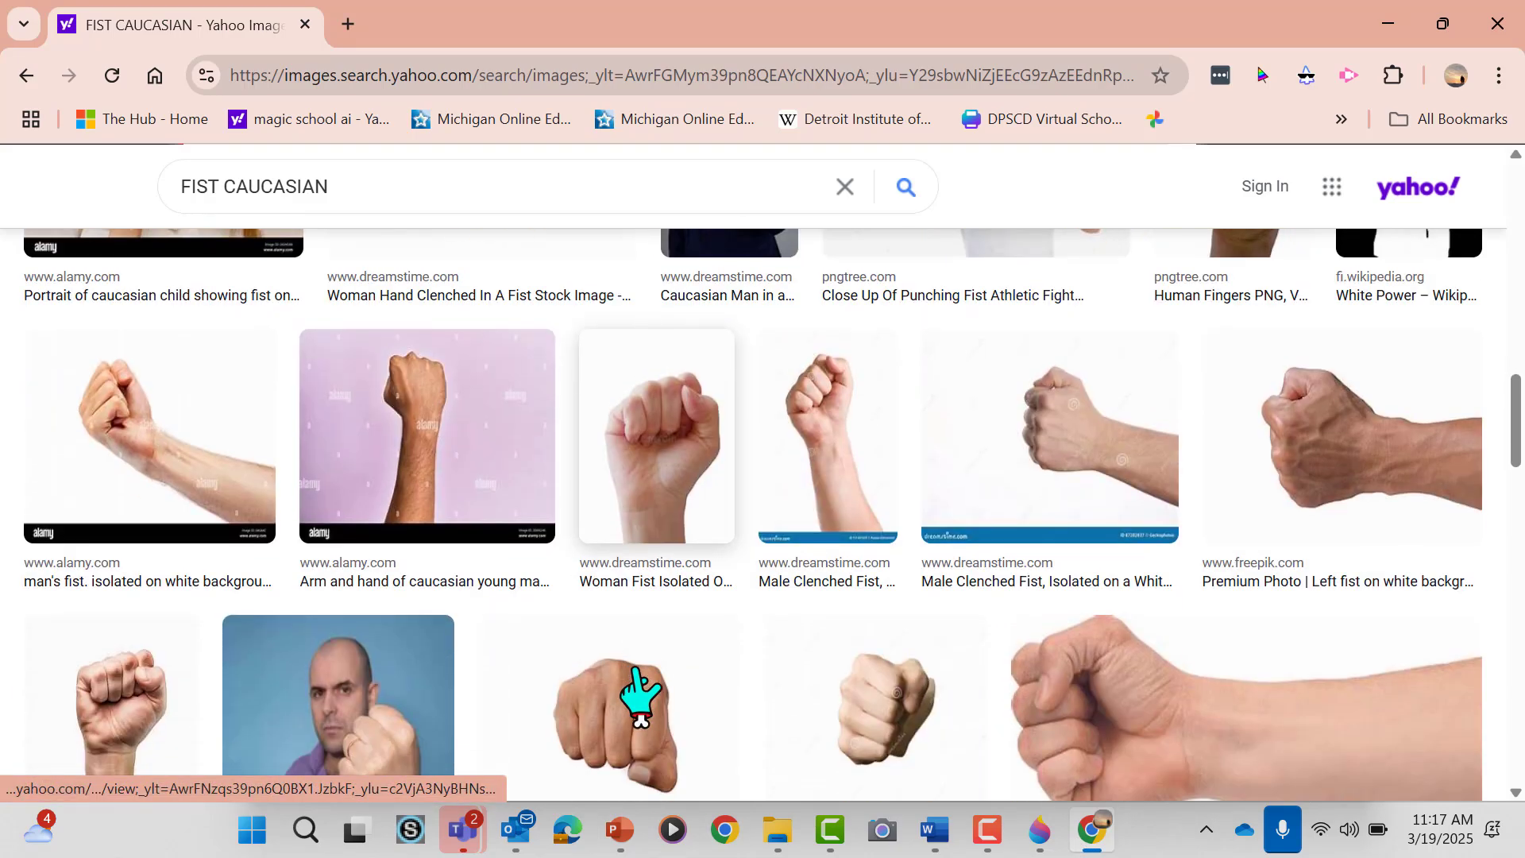
scroll(640, 695, down, 5)
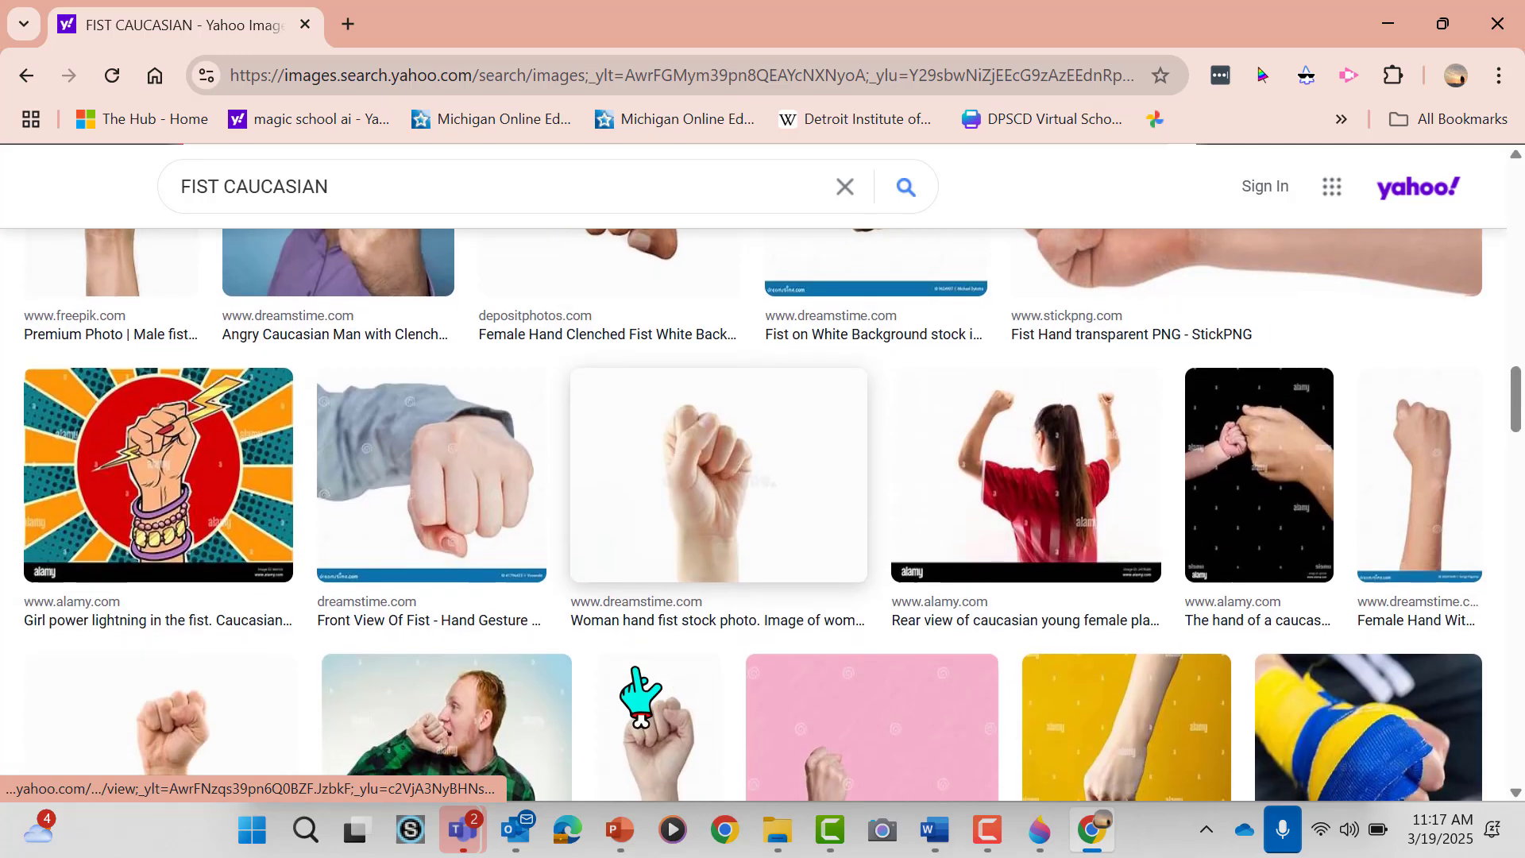
scroll(640, 695, down, 3)
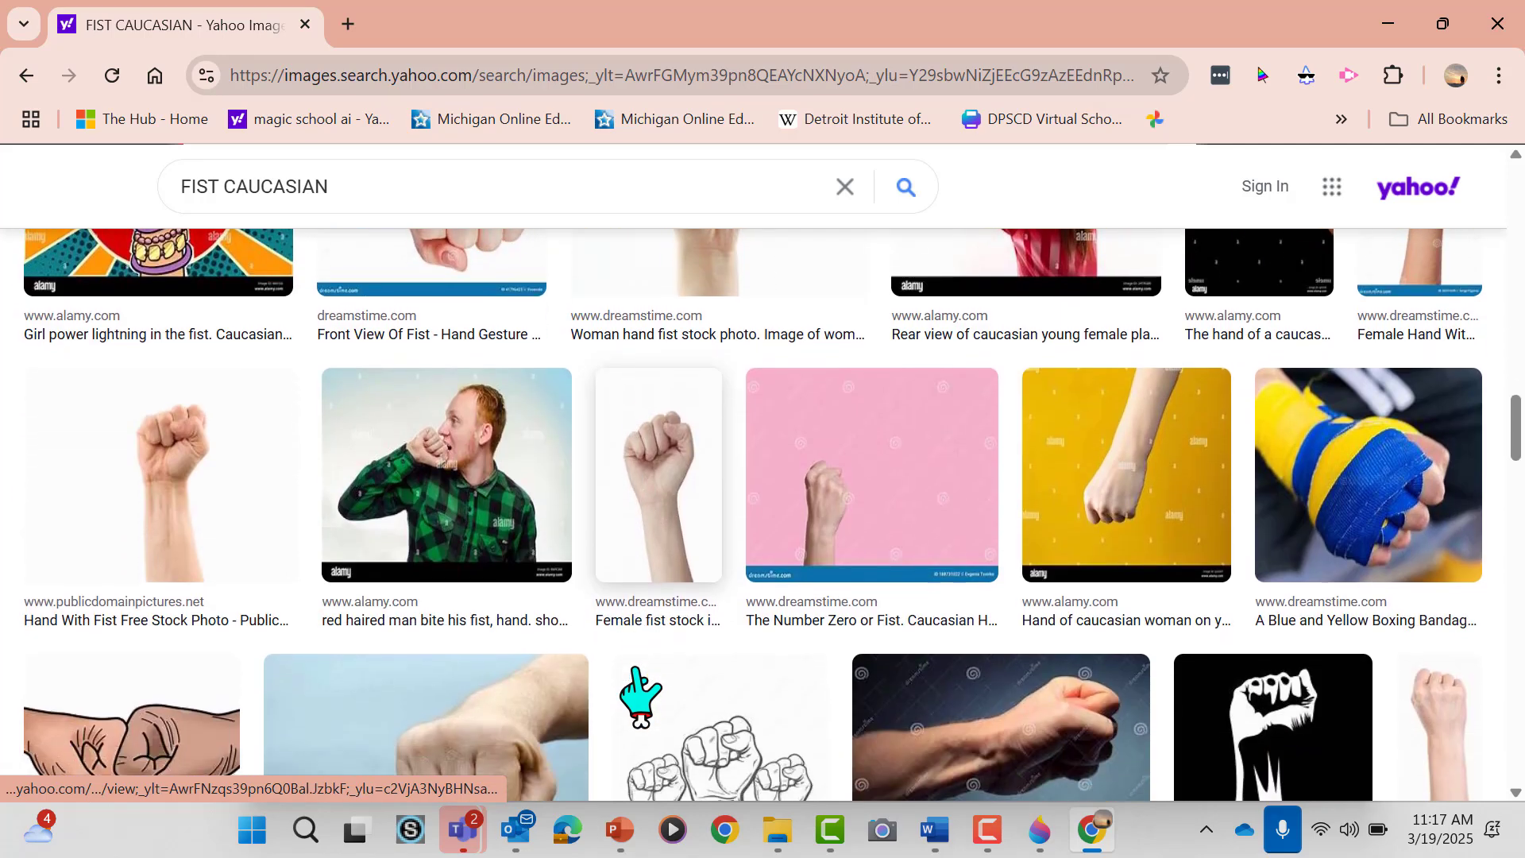
scroll(639, 695, down, 3)
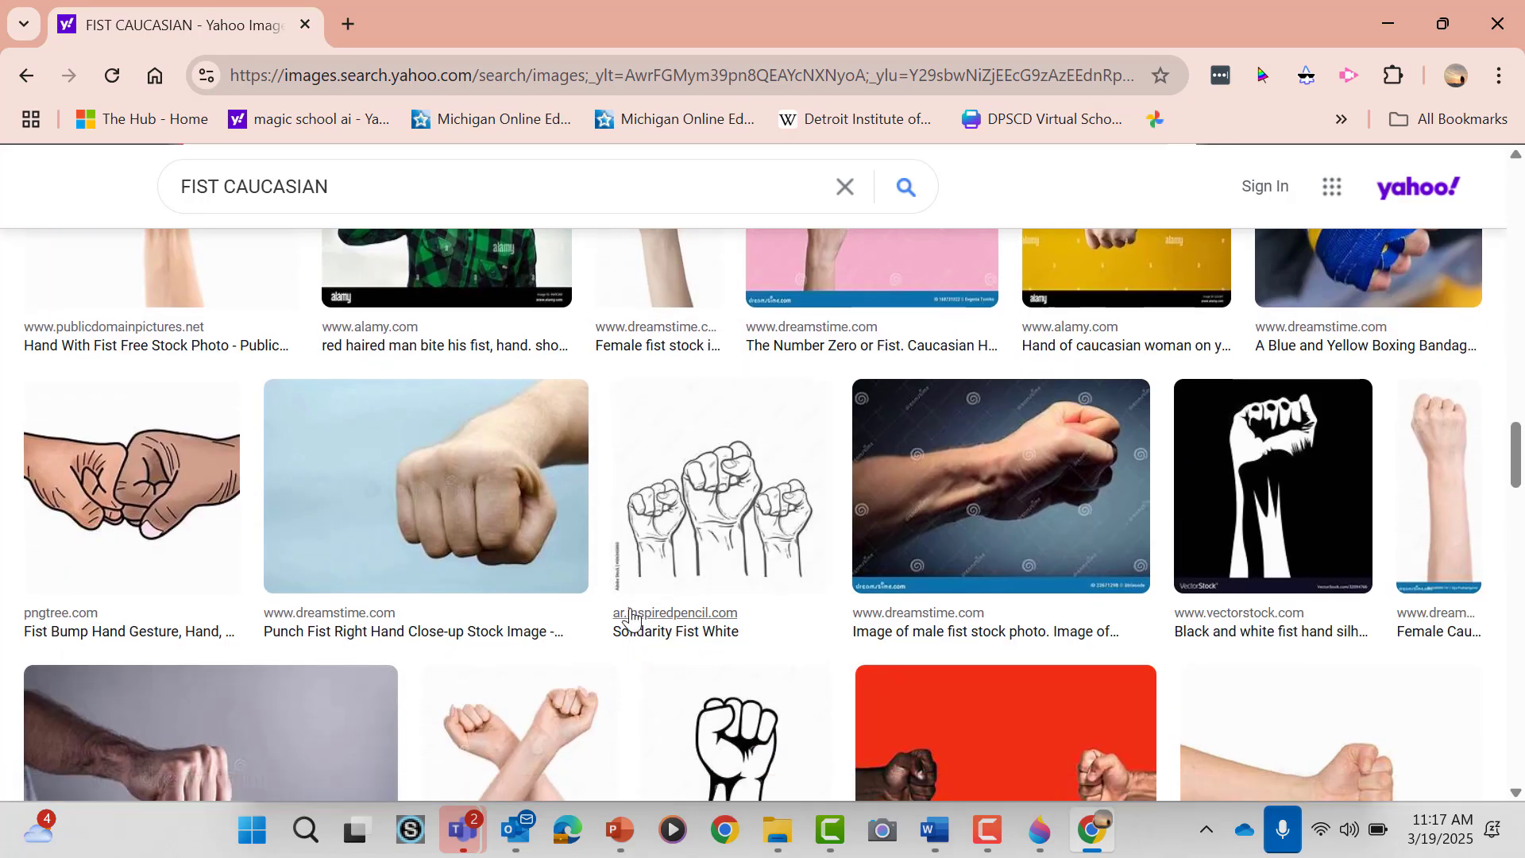
scroll(636, 483, down, 3)
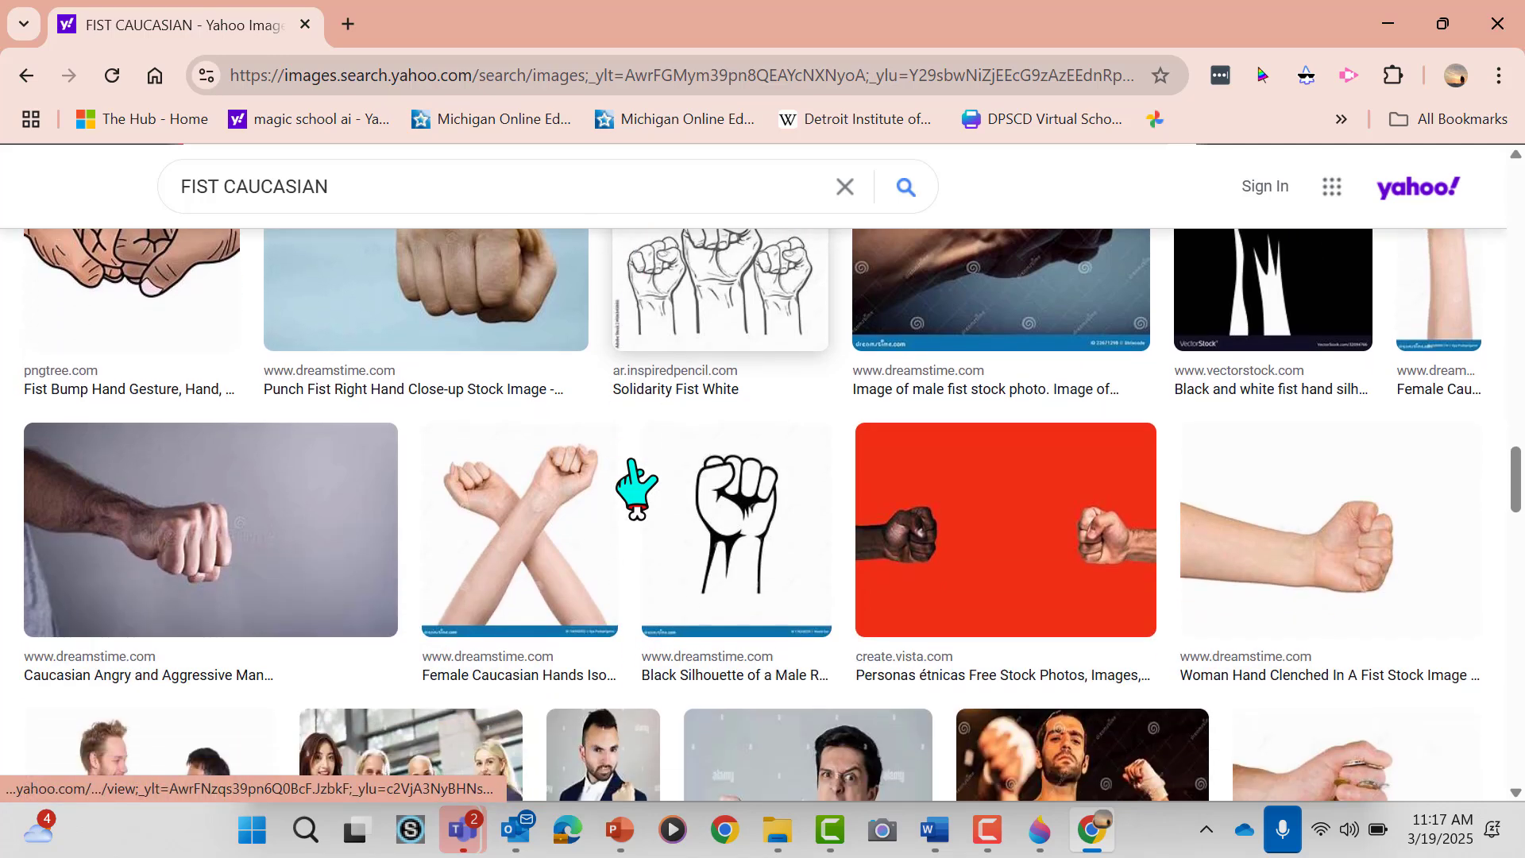
scroll(637, 486, down, 3)
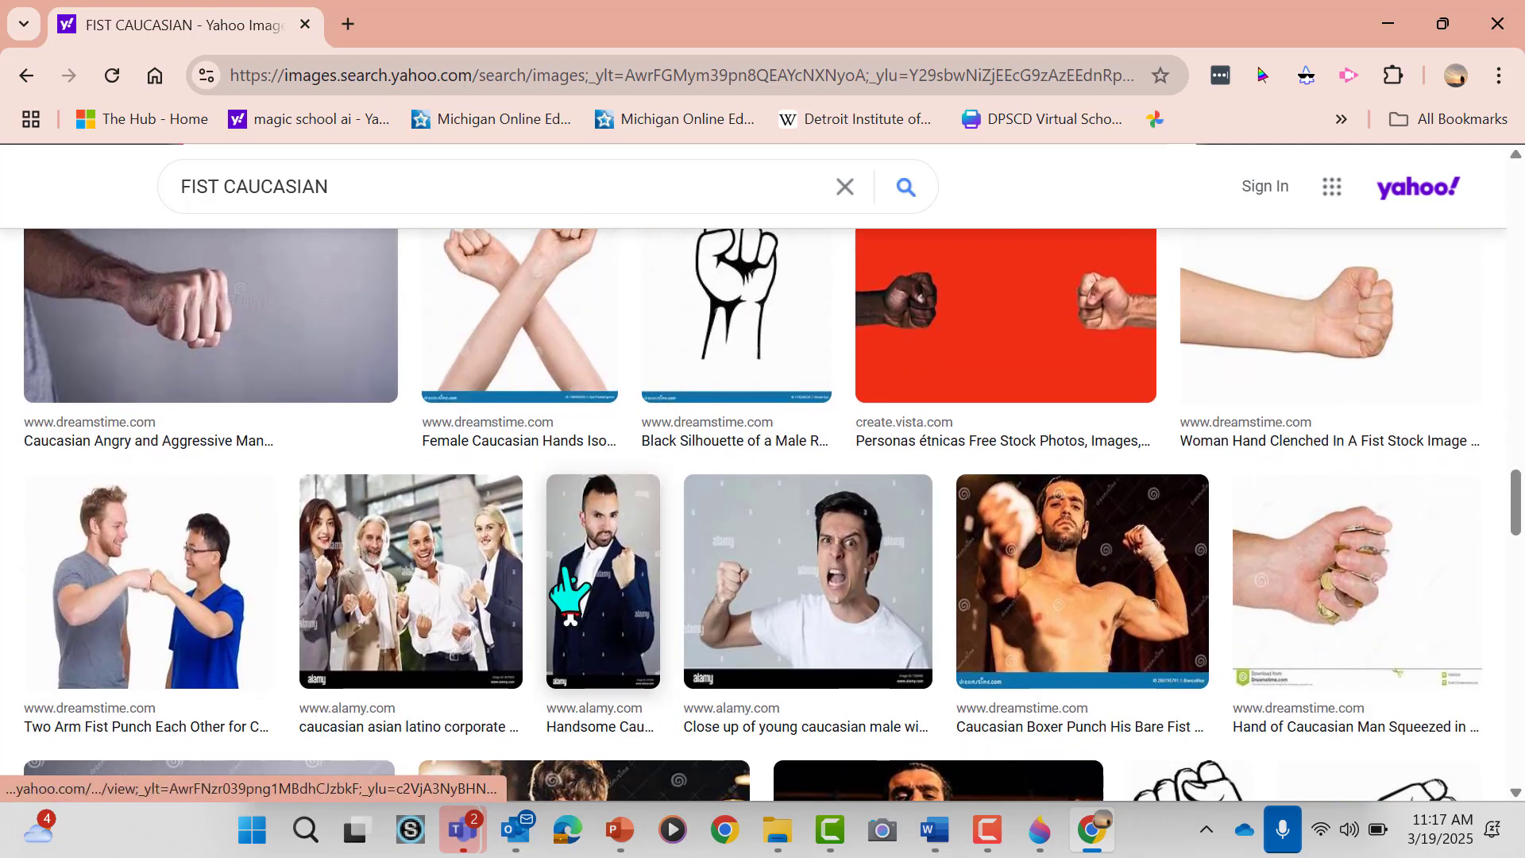
scroll(663, 691, down, 5)
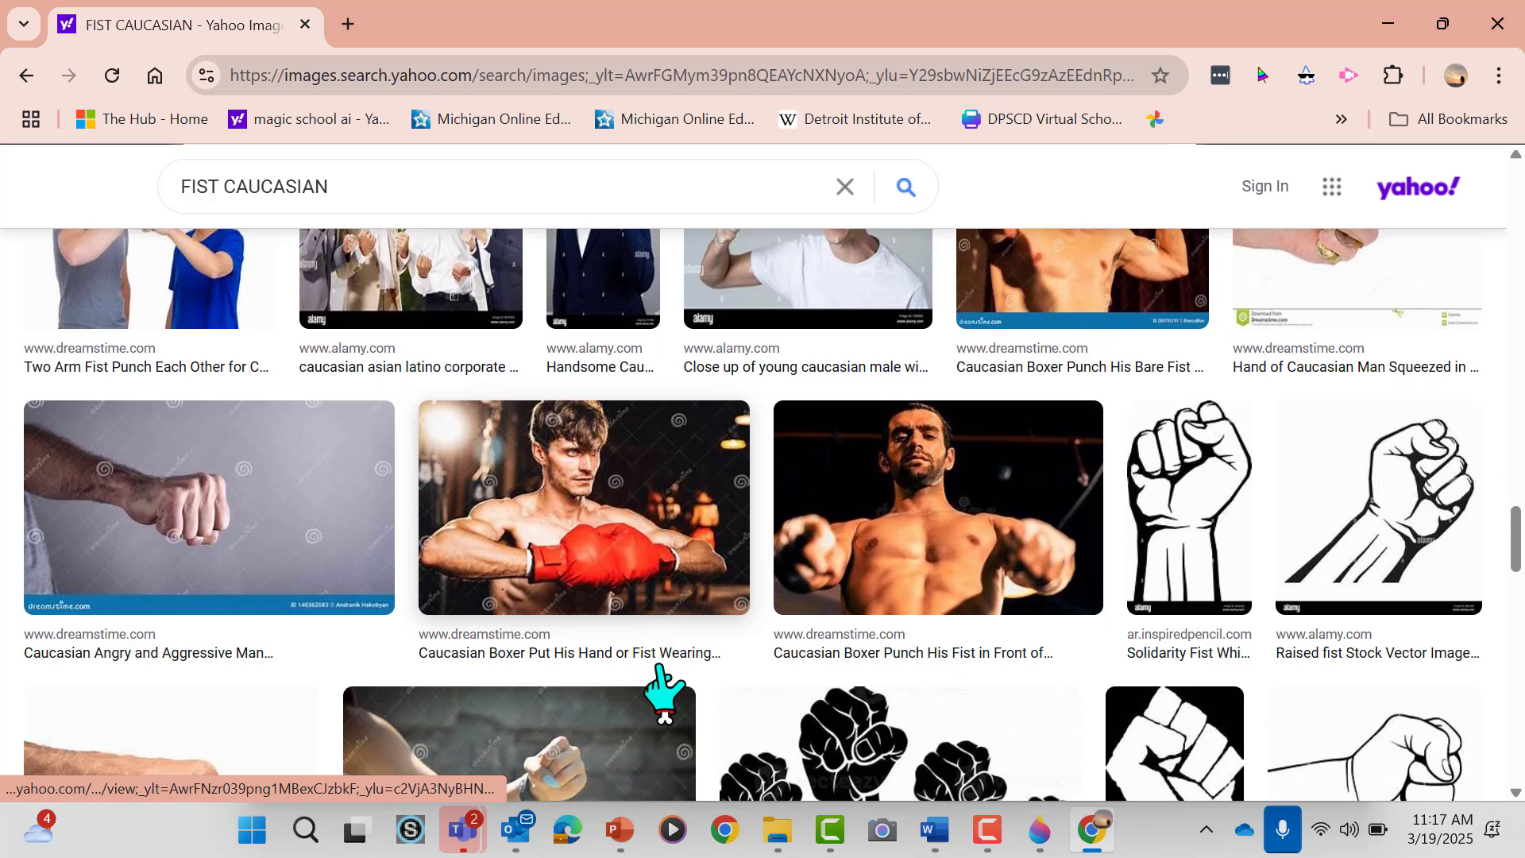
scroll(663, 691, down, 2)
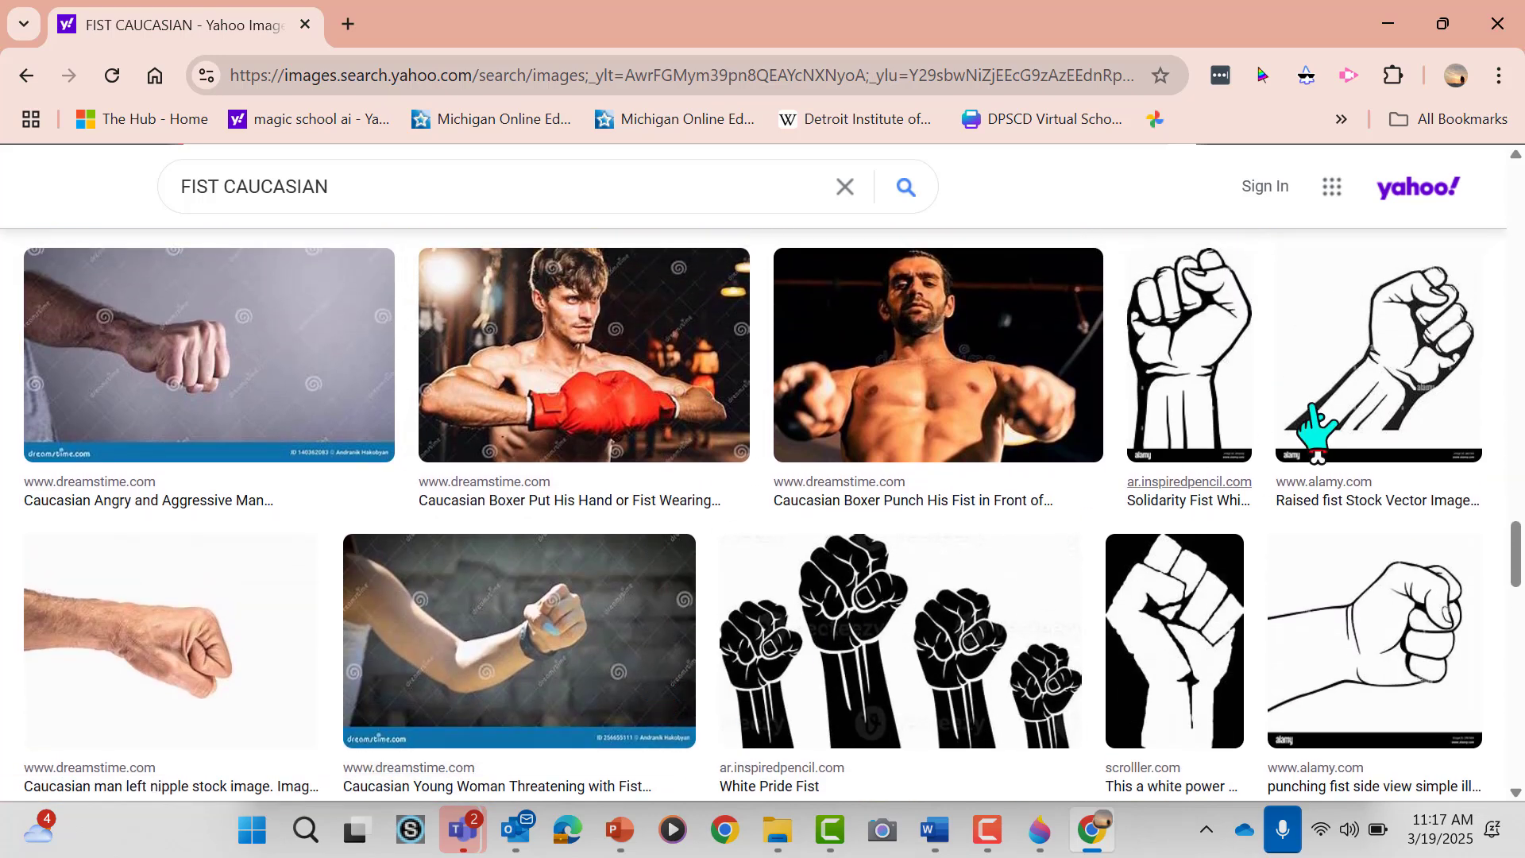
click(1369, 331)
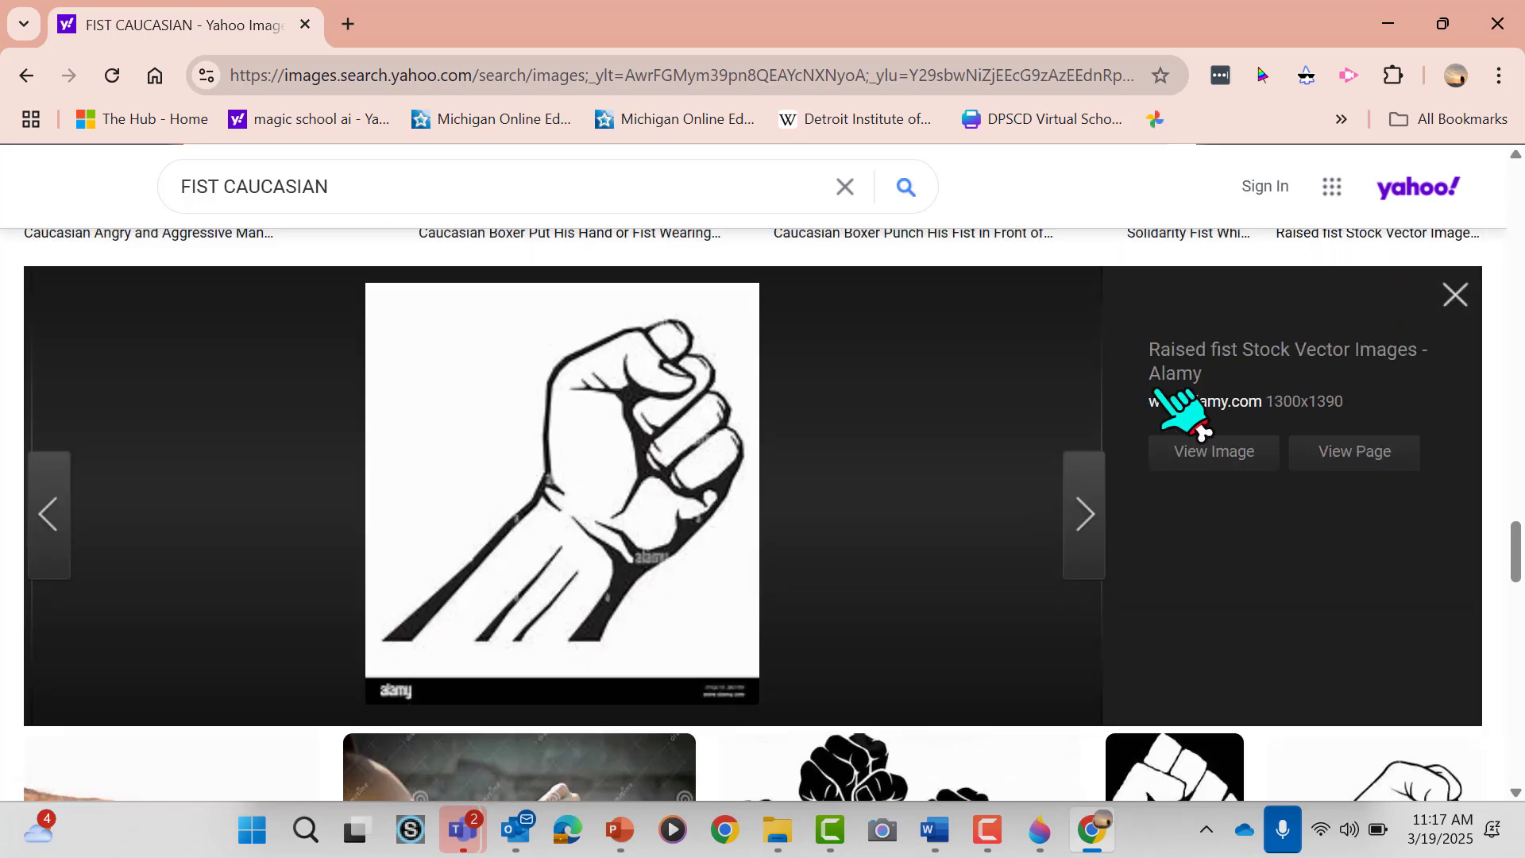
right_click(611, 520)
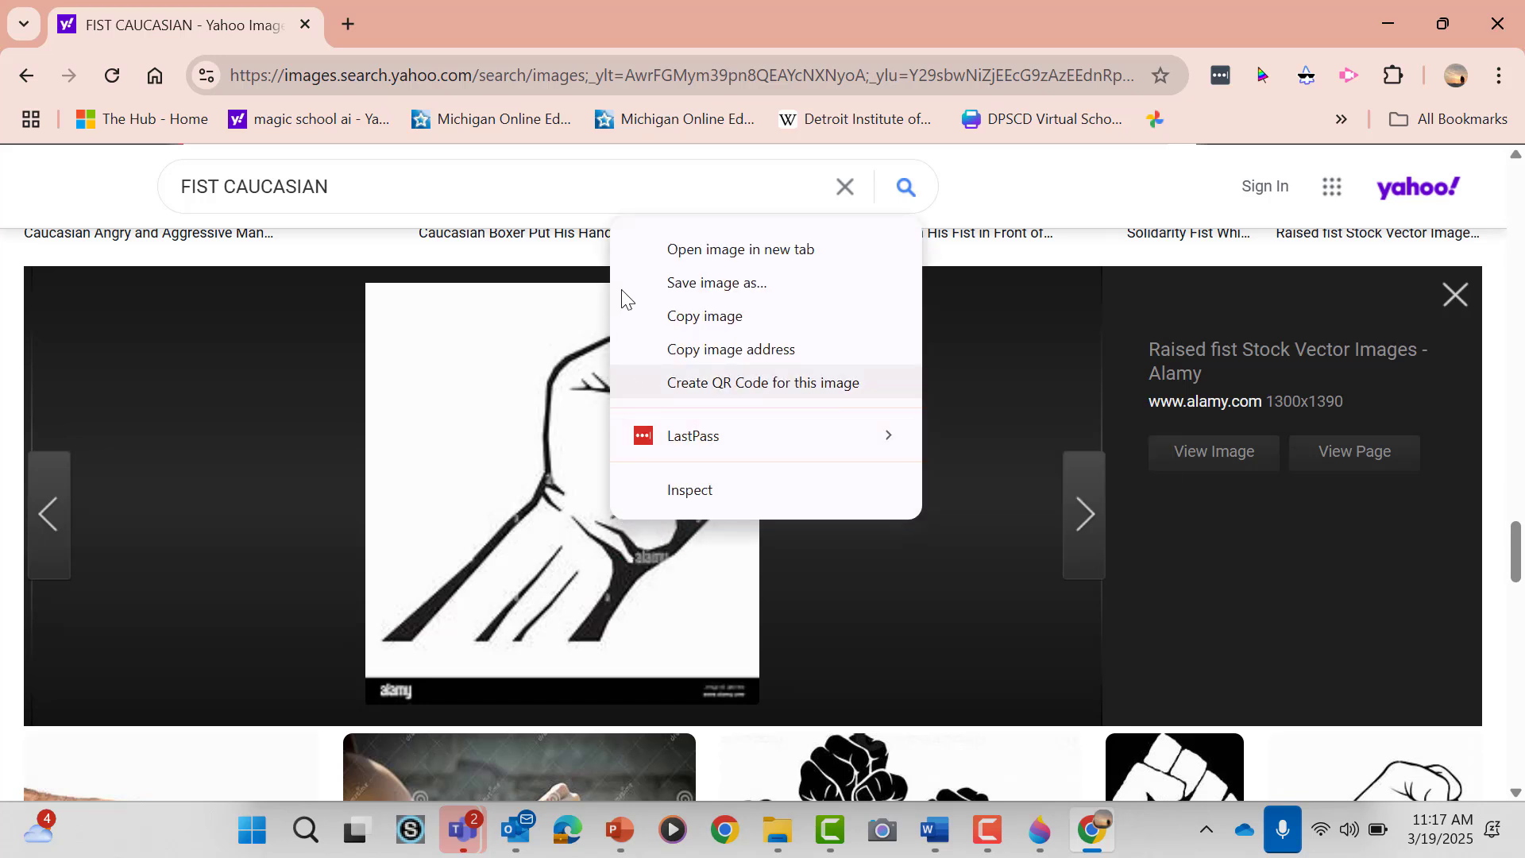
click(654, 317)
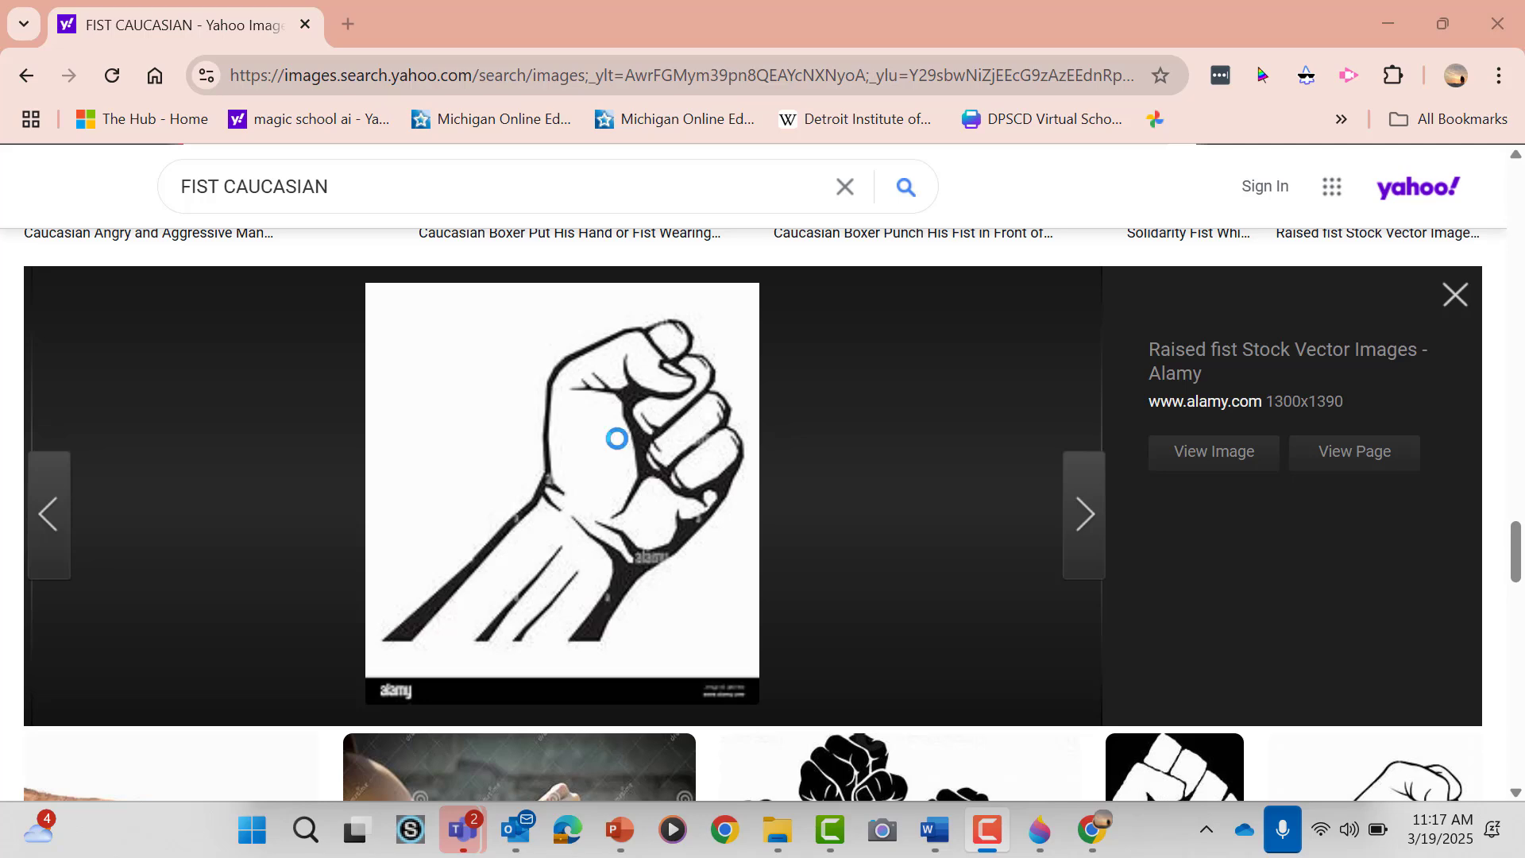
key(alt+Tab)
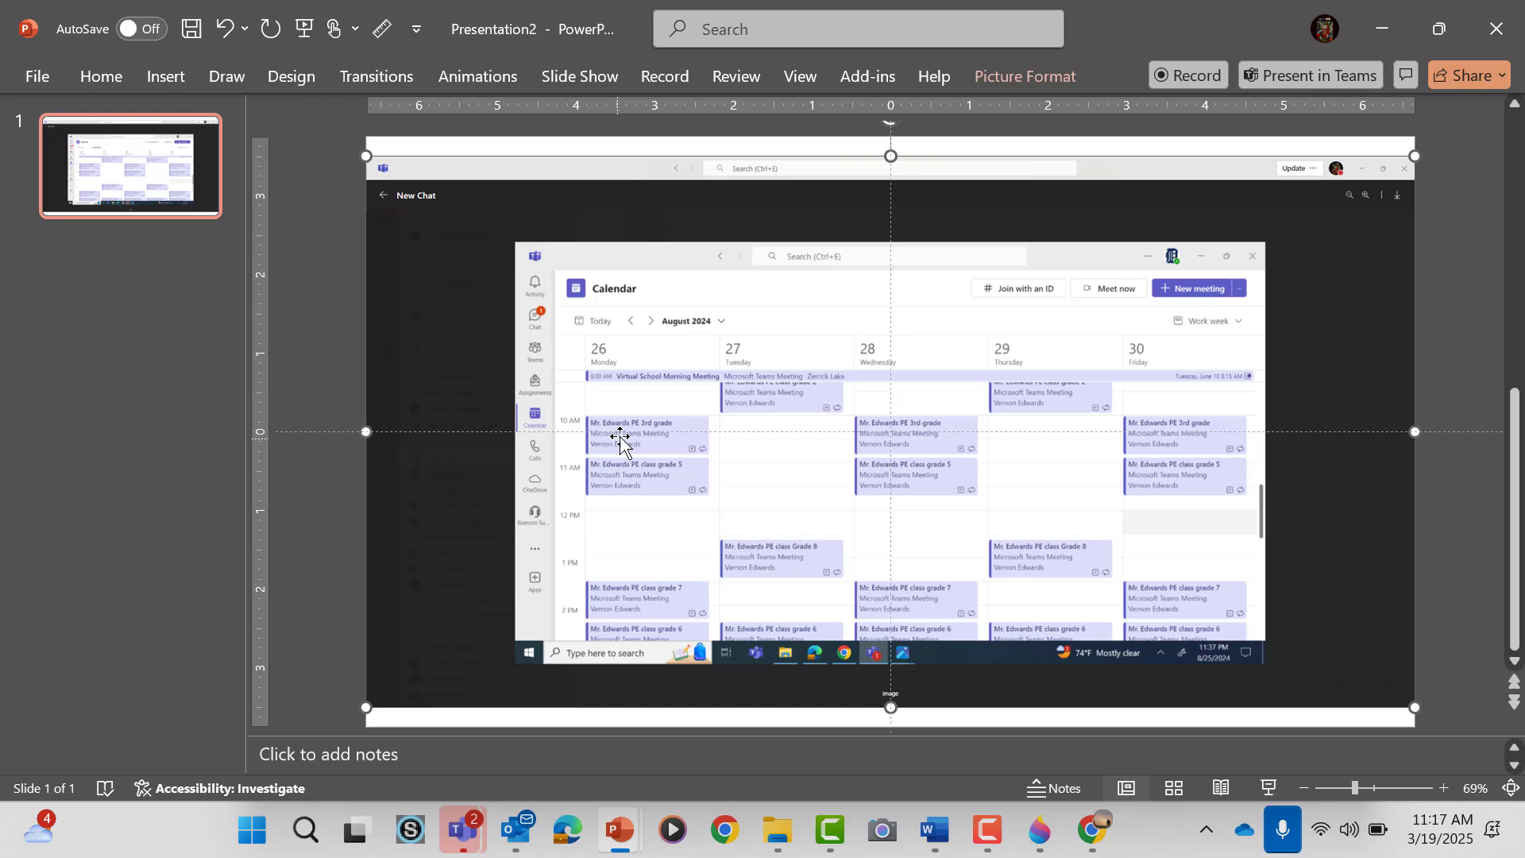
click(1381, 26)
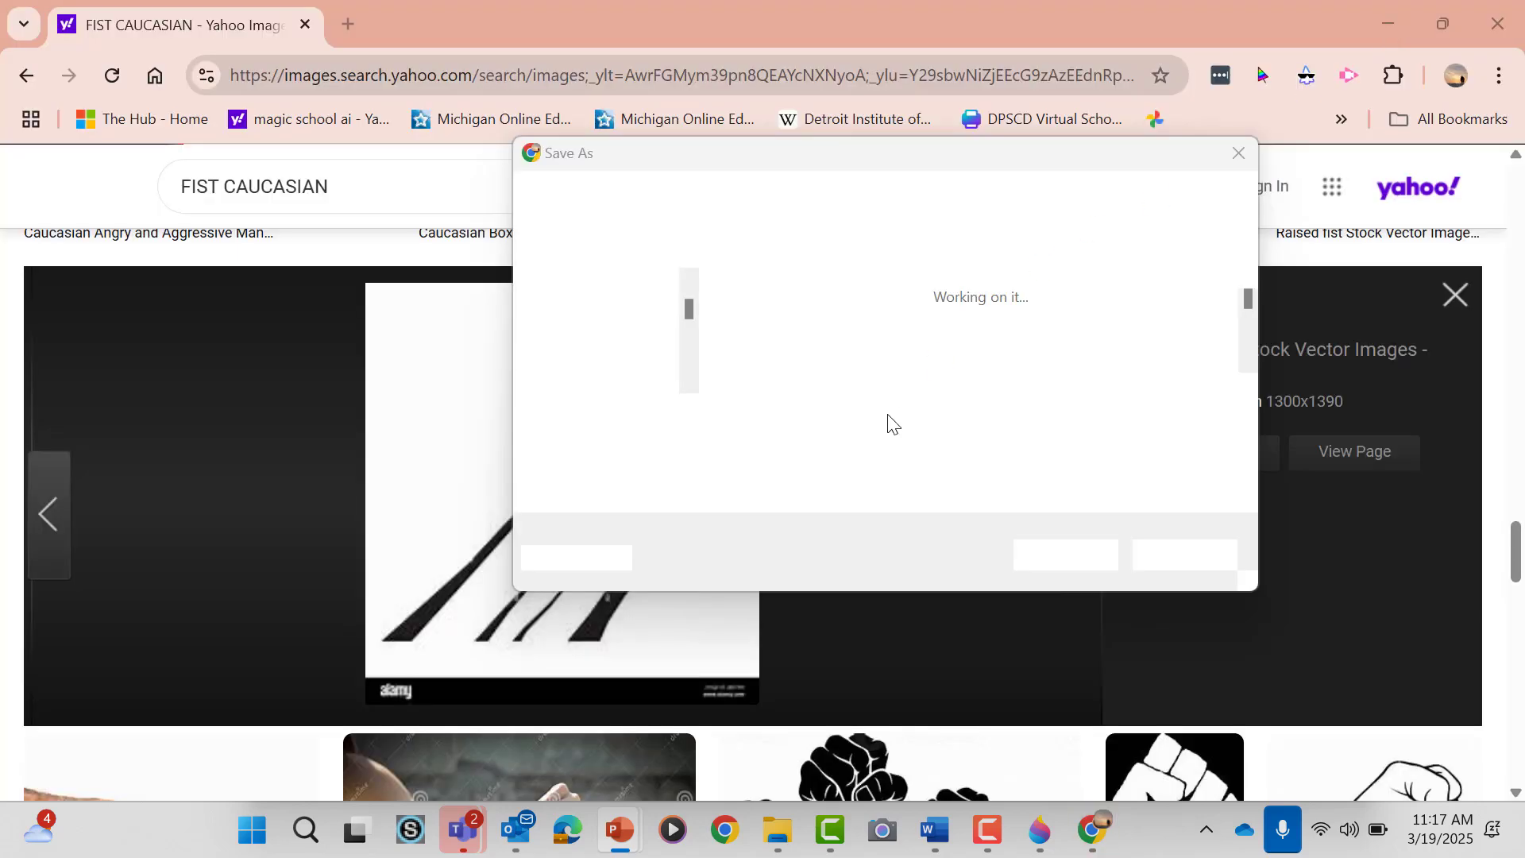
click(1236, 159)
- Copy the Alamy raised-fist drawing and switch to the Untitled Paint 3D artwork containing the fists
right_click(583, 526)
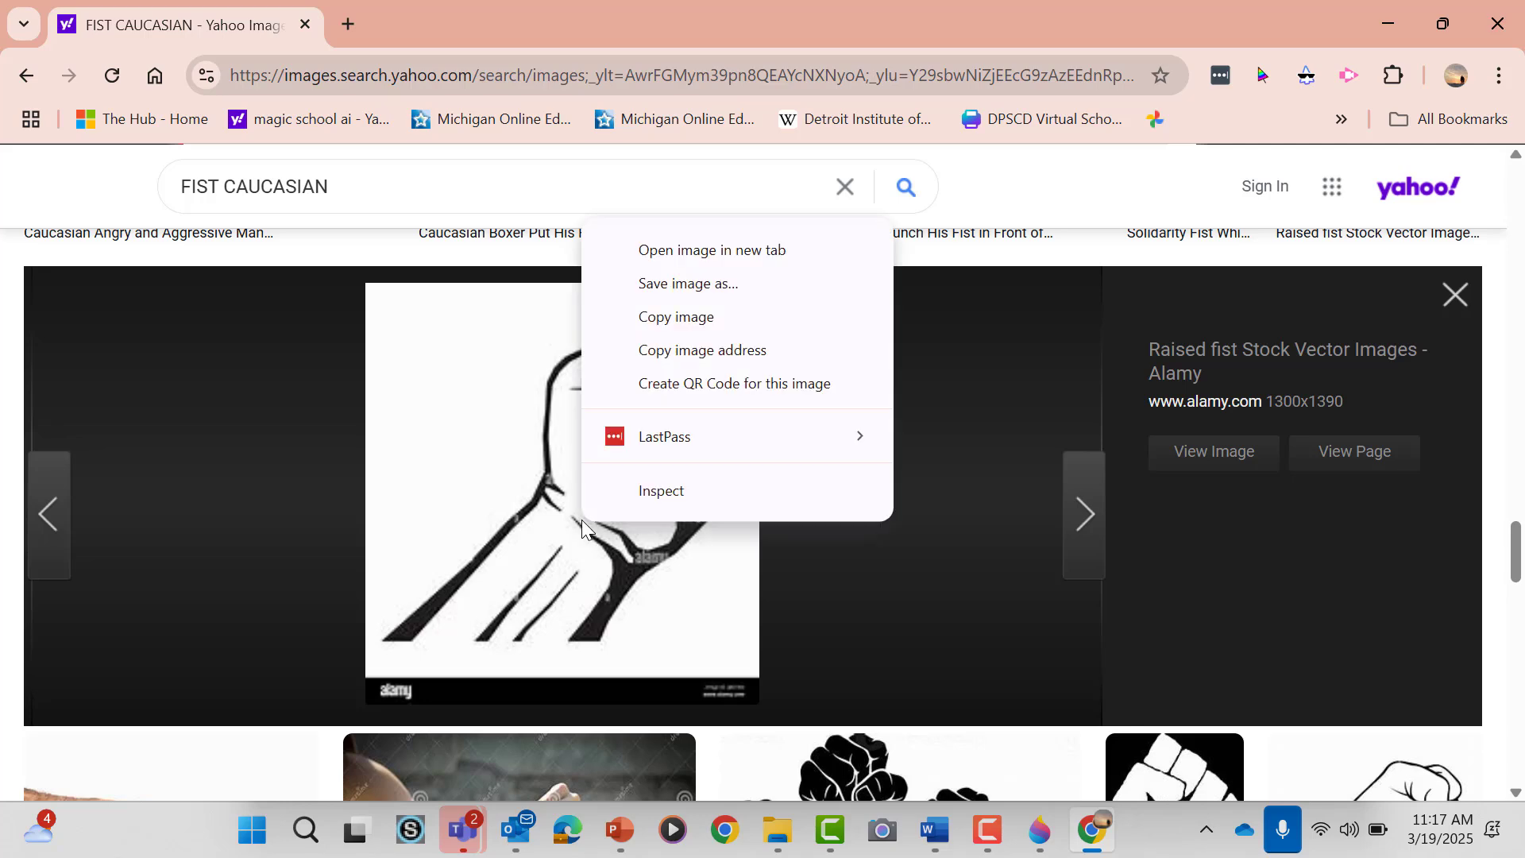
click(711, 318)
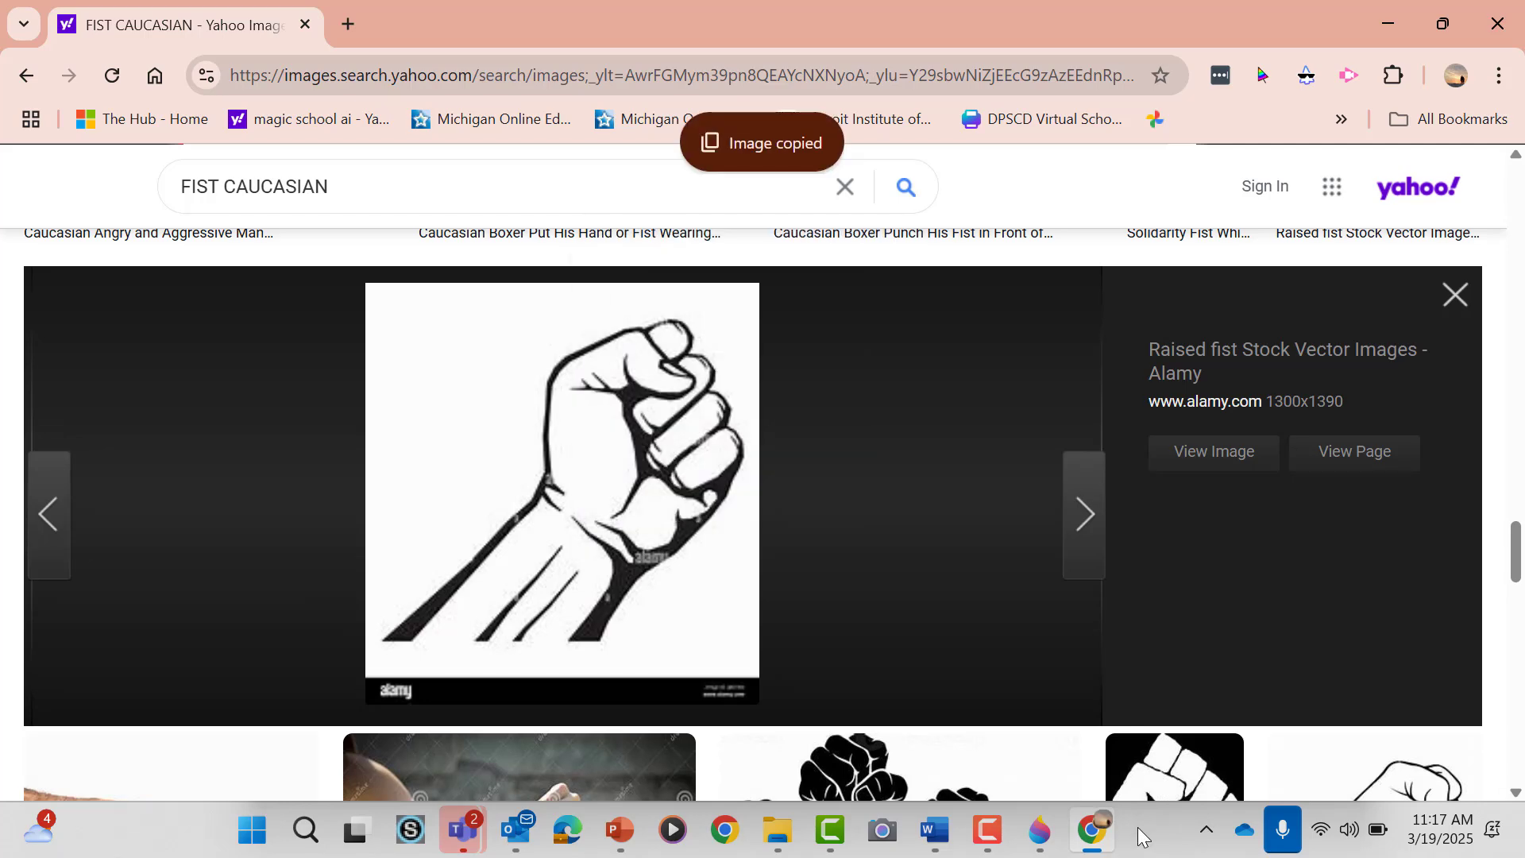
mouse_move(1040, 830)
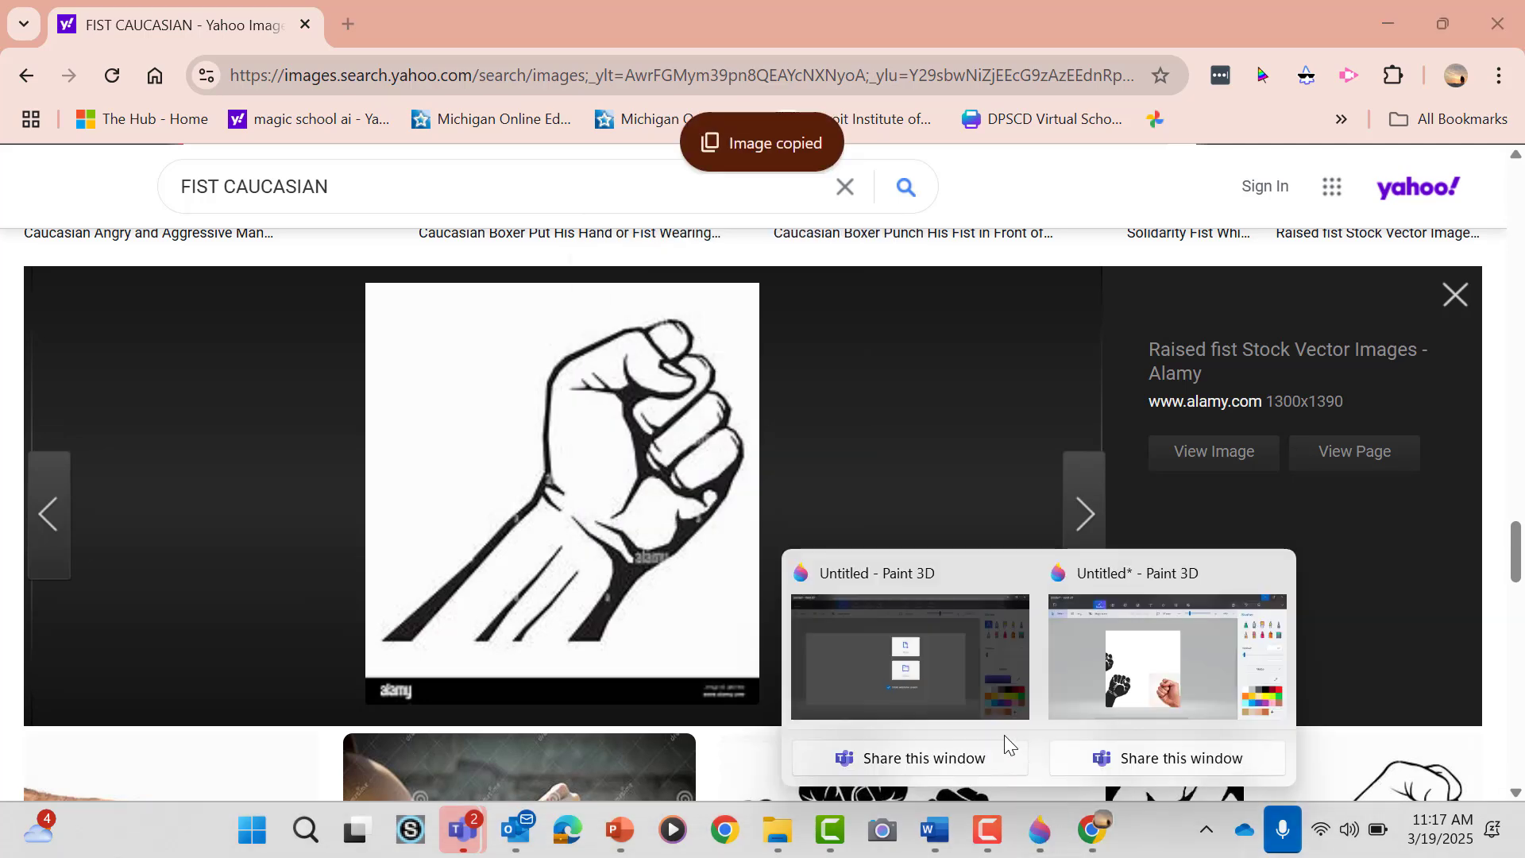
click(1098, 667)
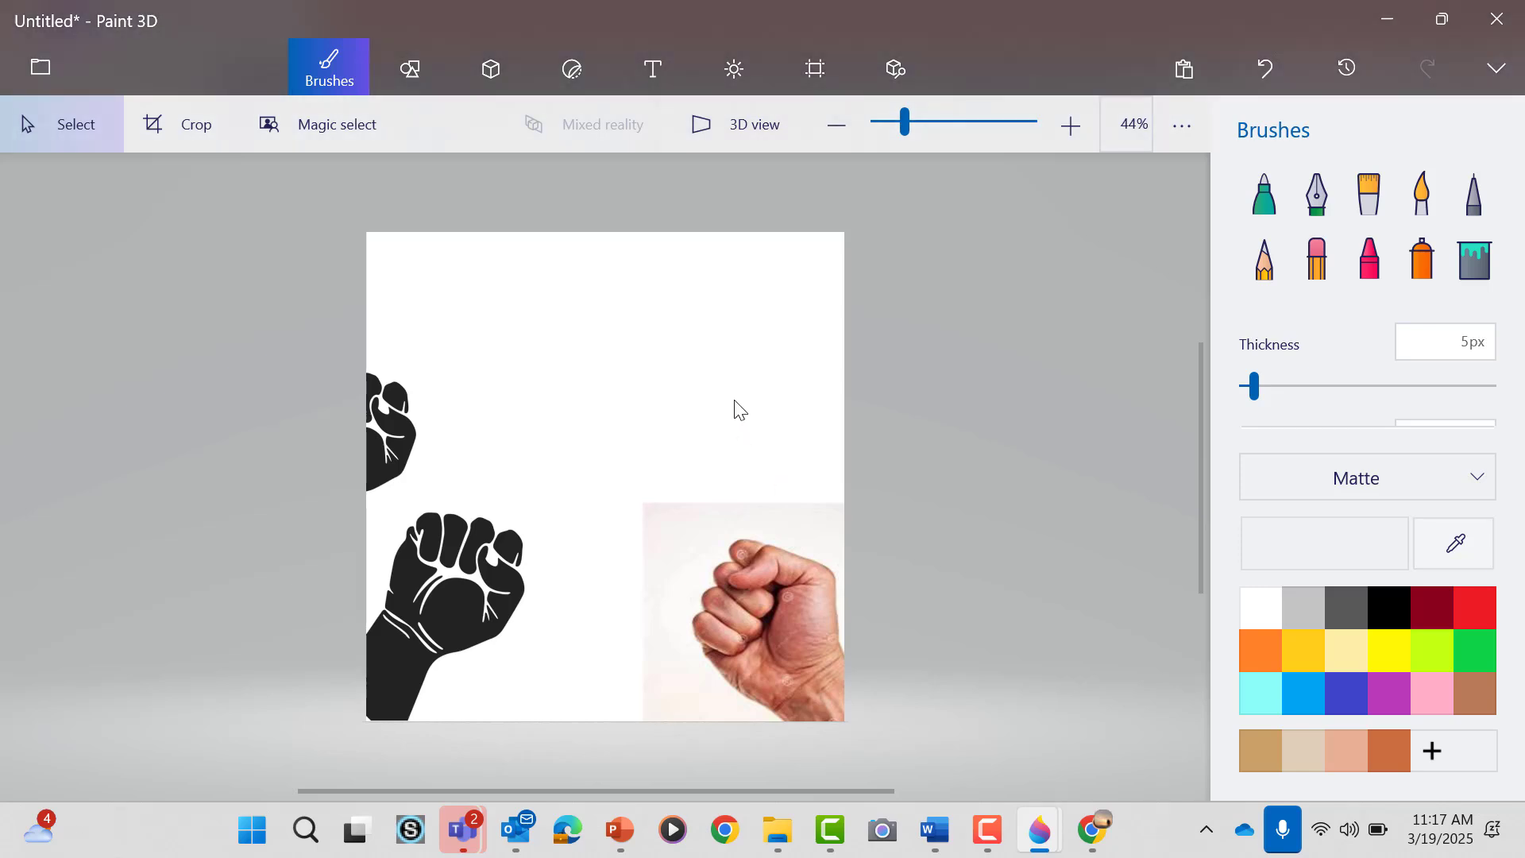
key(ctrl+v)
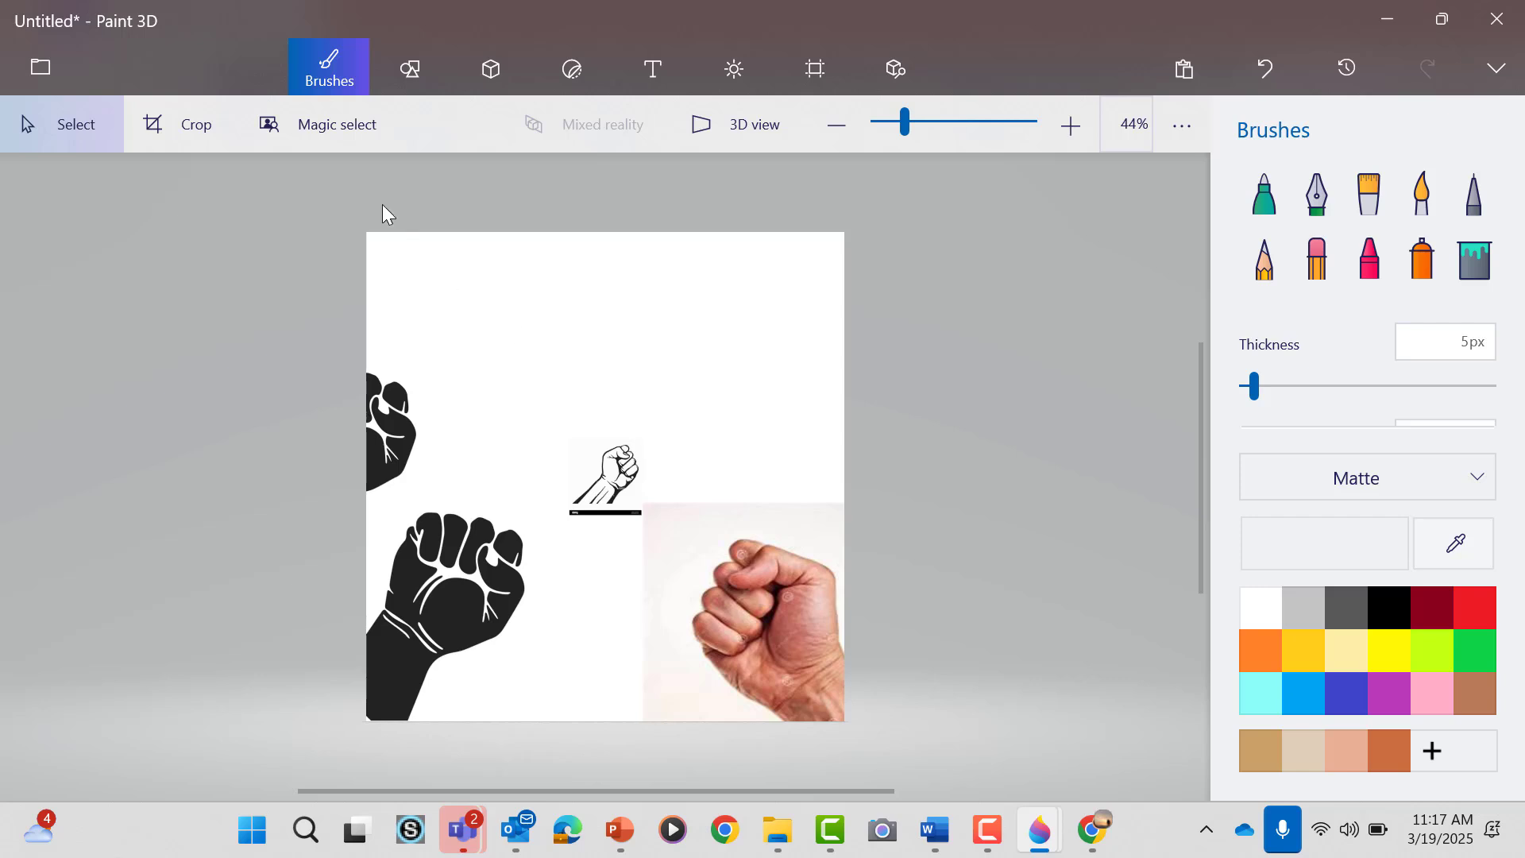
click(1264, 60)
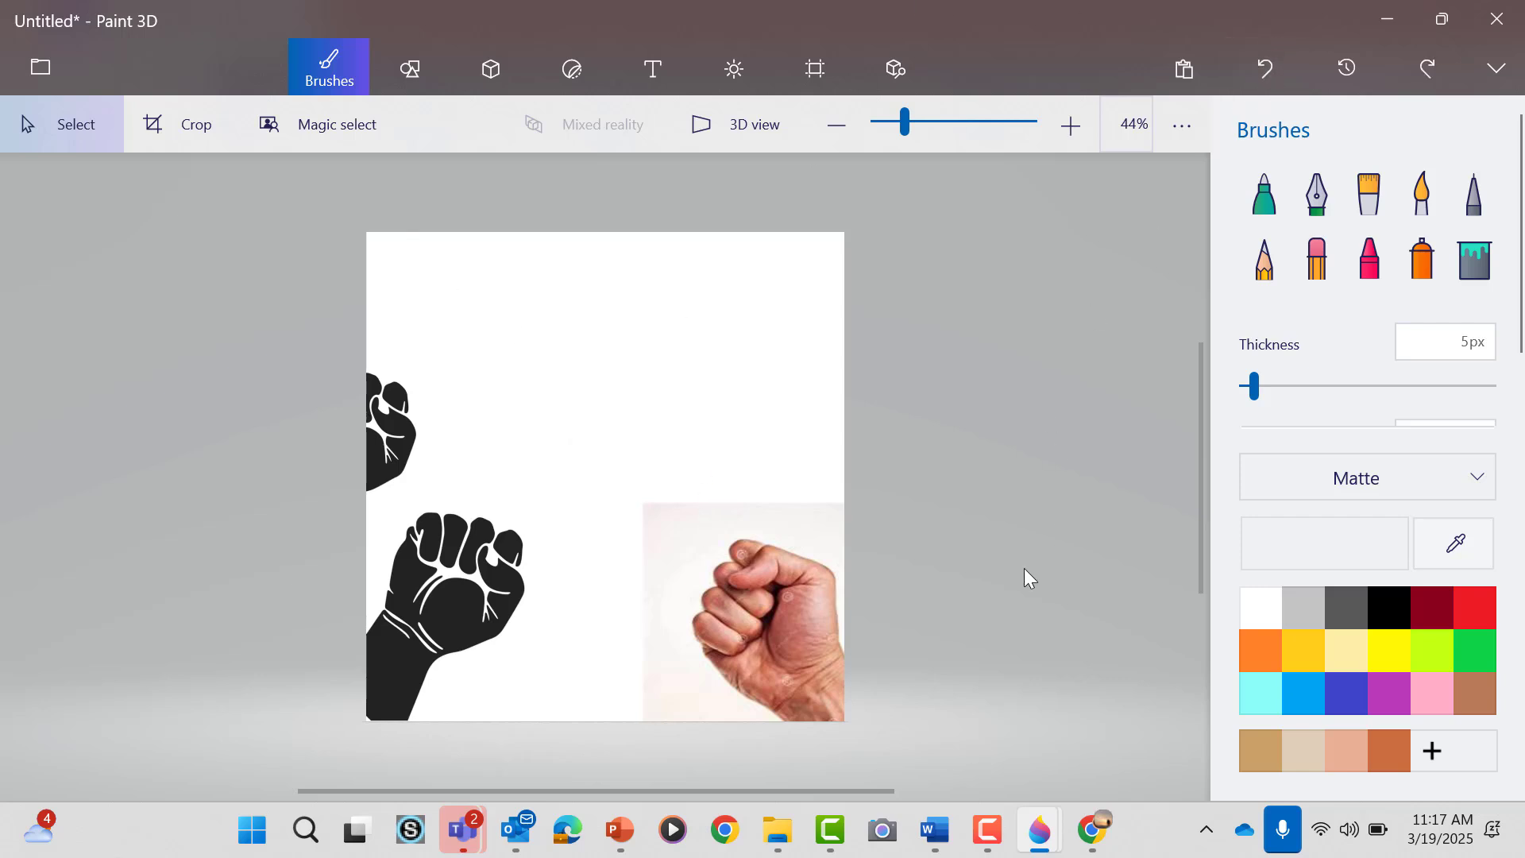
key(ctrl+v)
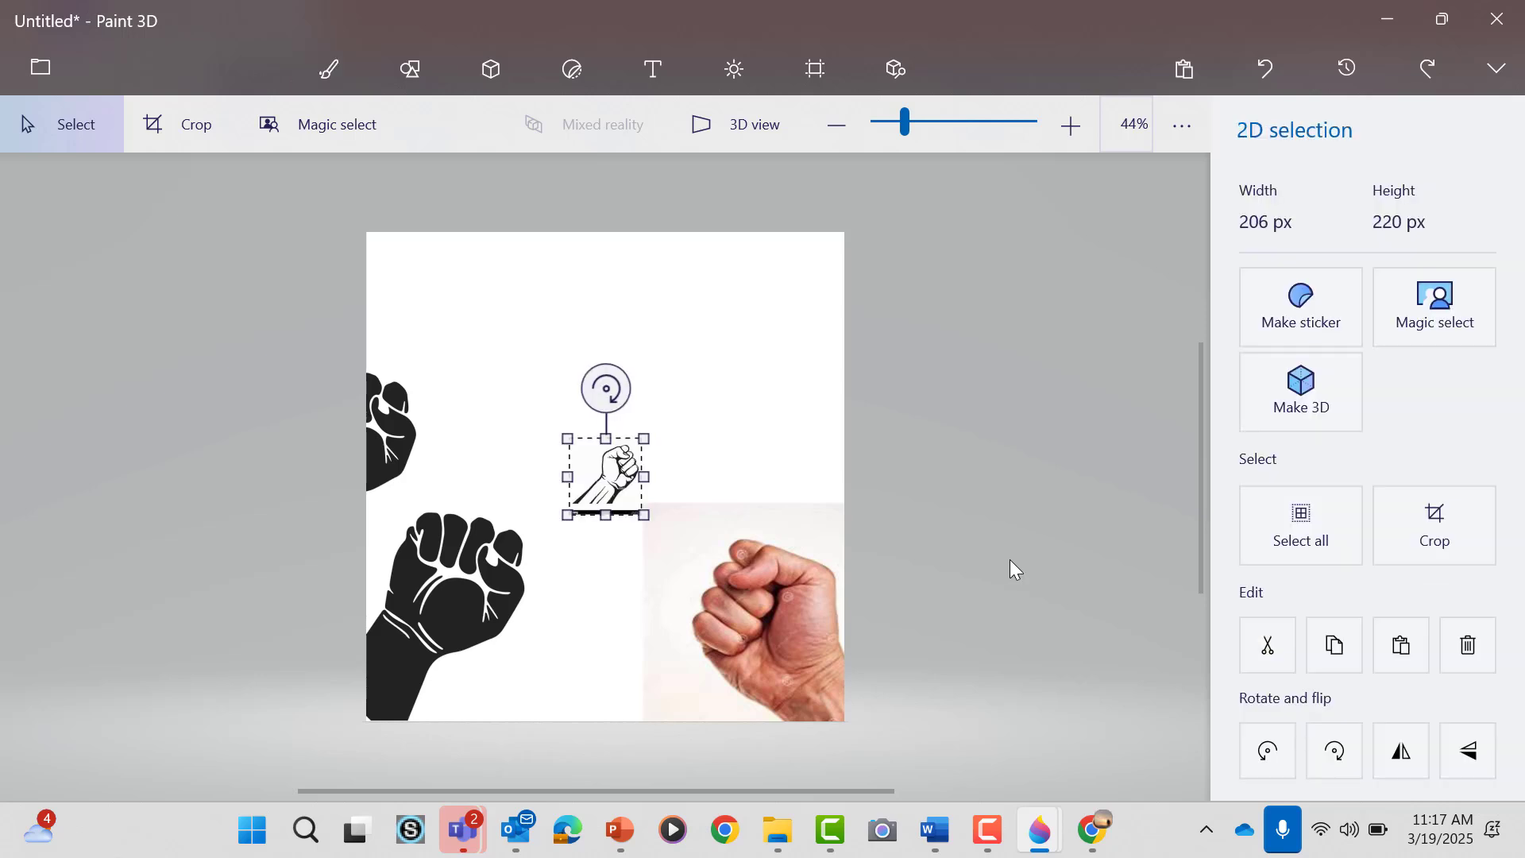
click(702, 506)
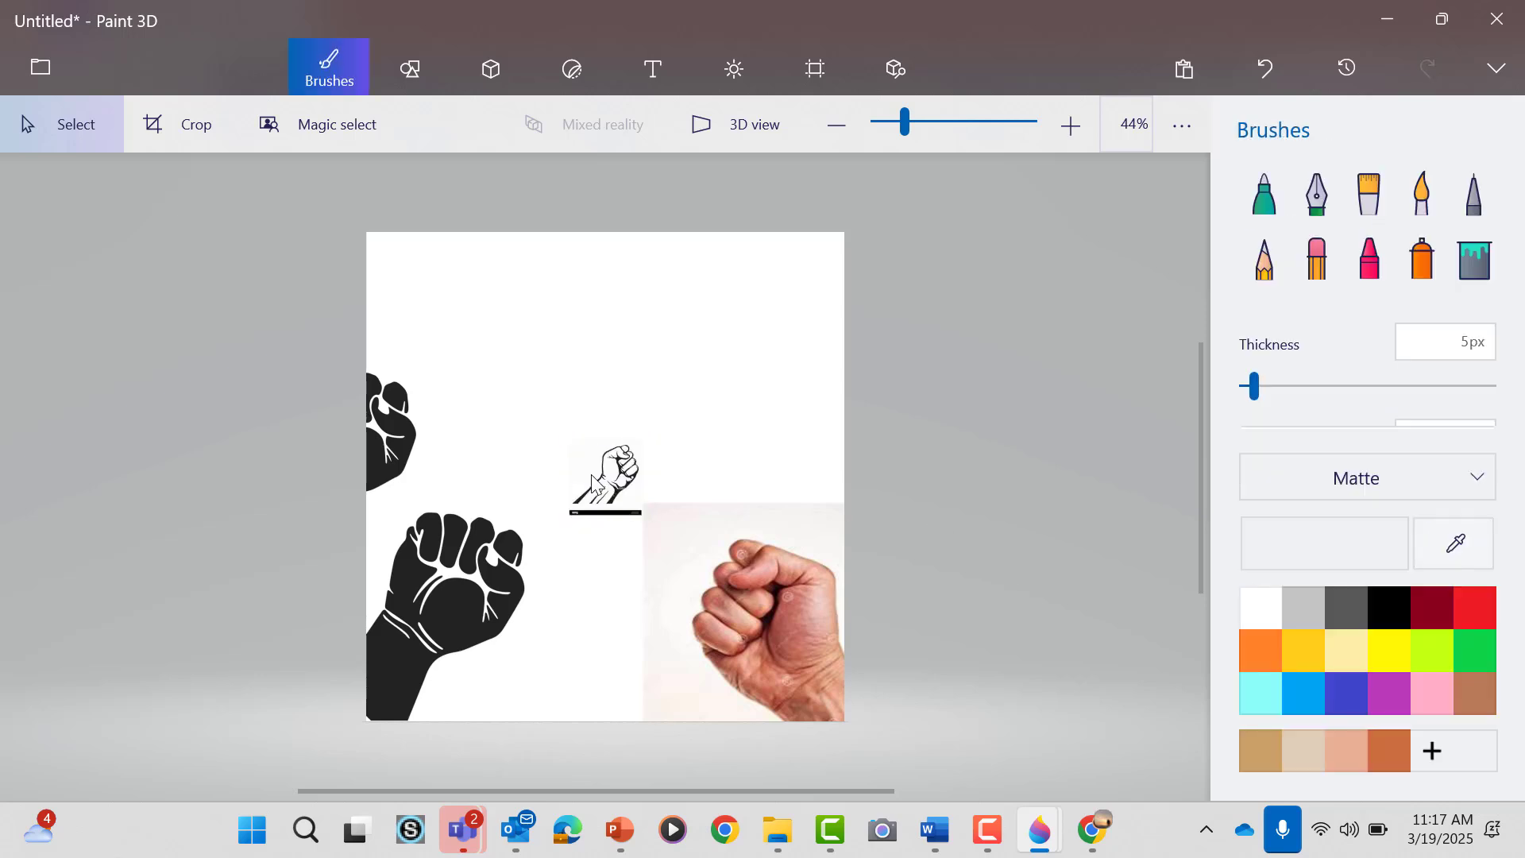
click(1275, 67)
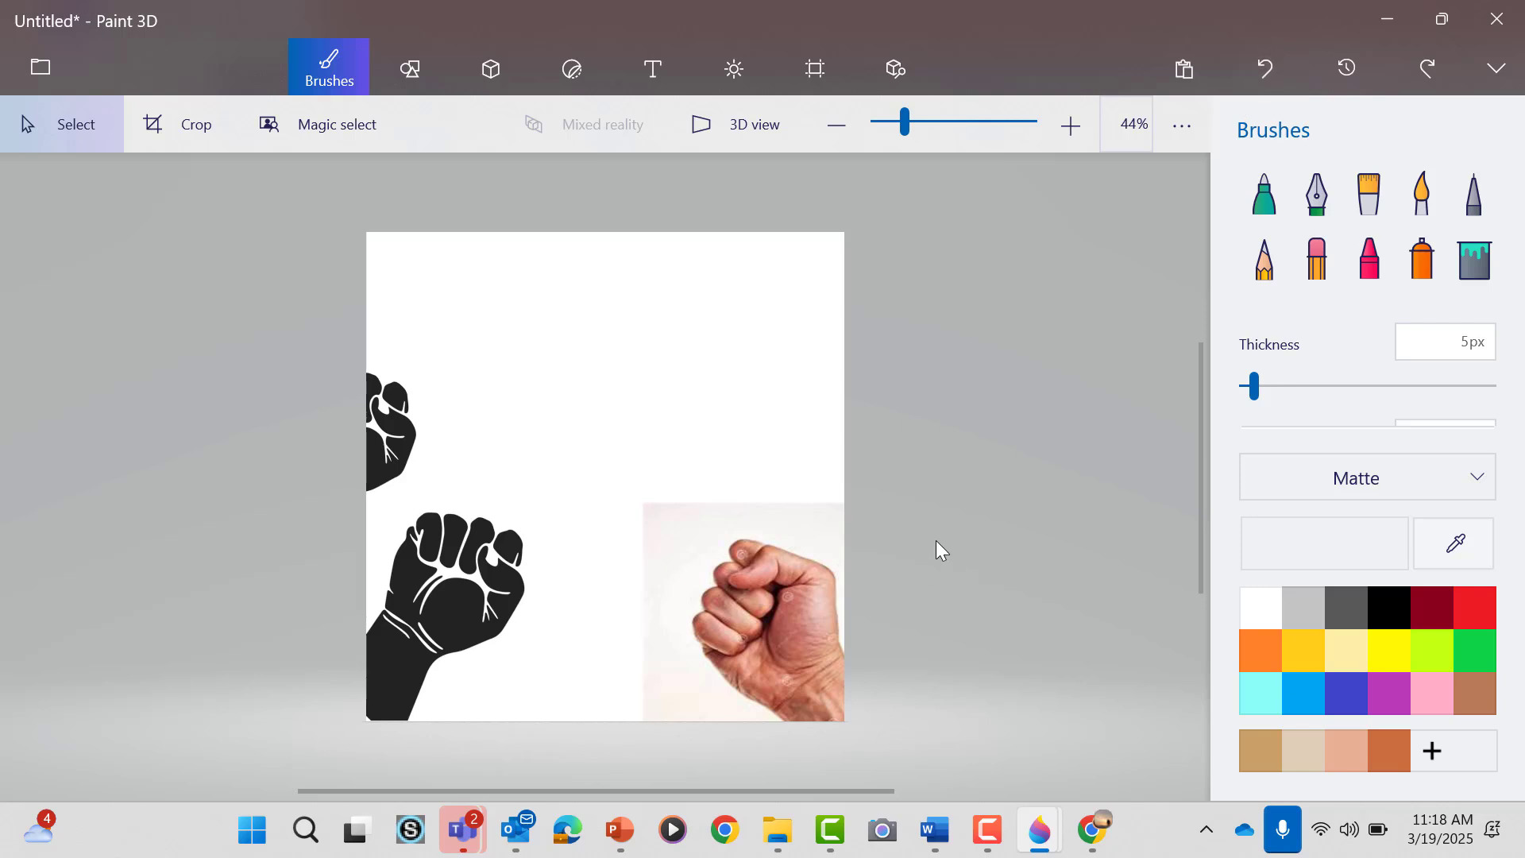
- Paste the copied fist drawing, rotate it counterclockwise and resize it to 382 × 661 px across the canvas's right edge above the hand photo
key(ctrl+v)
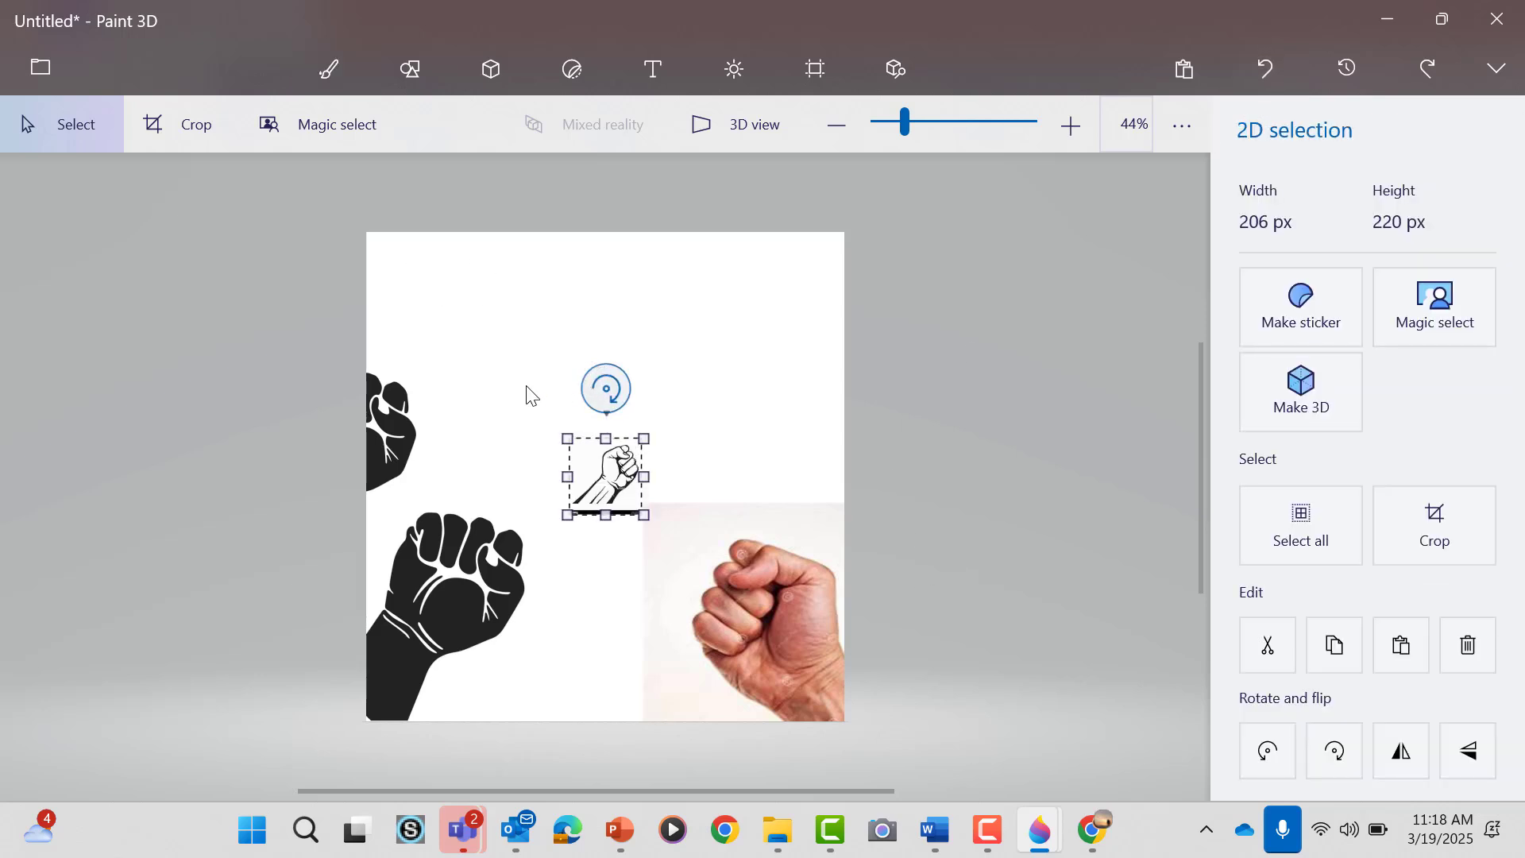
drag(605, 389, 521, 453)
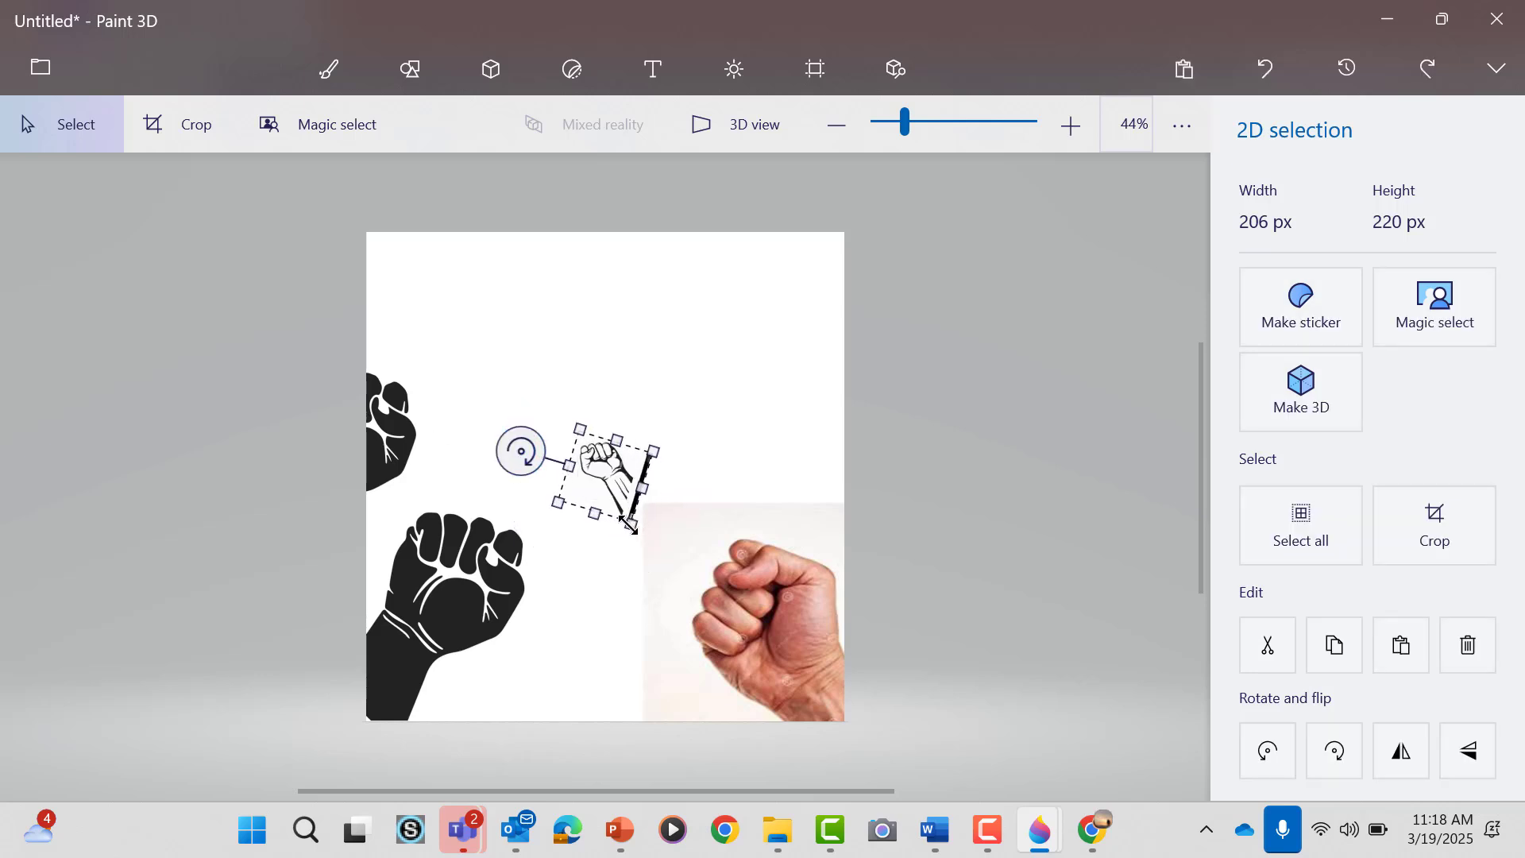
drag(629, 524, 892, 586)
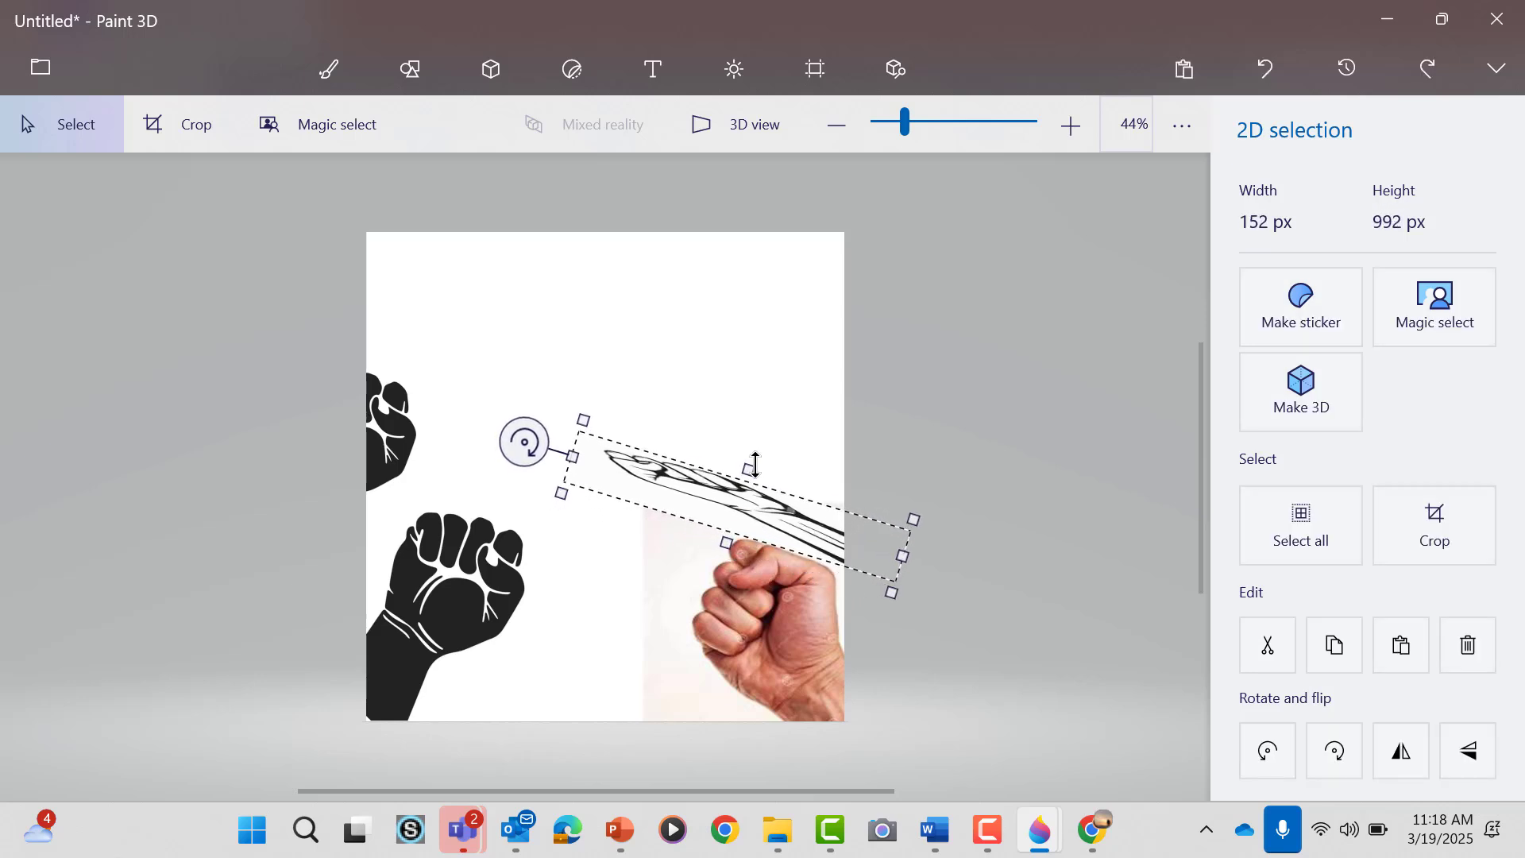
drag(753, 466, 759, 356)
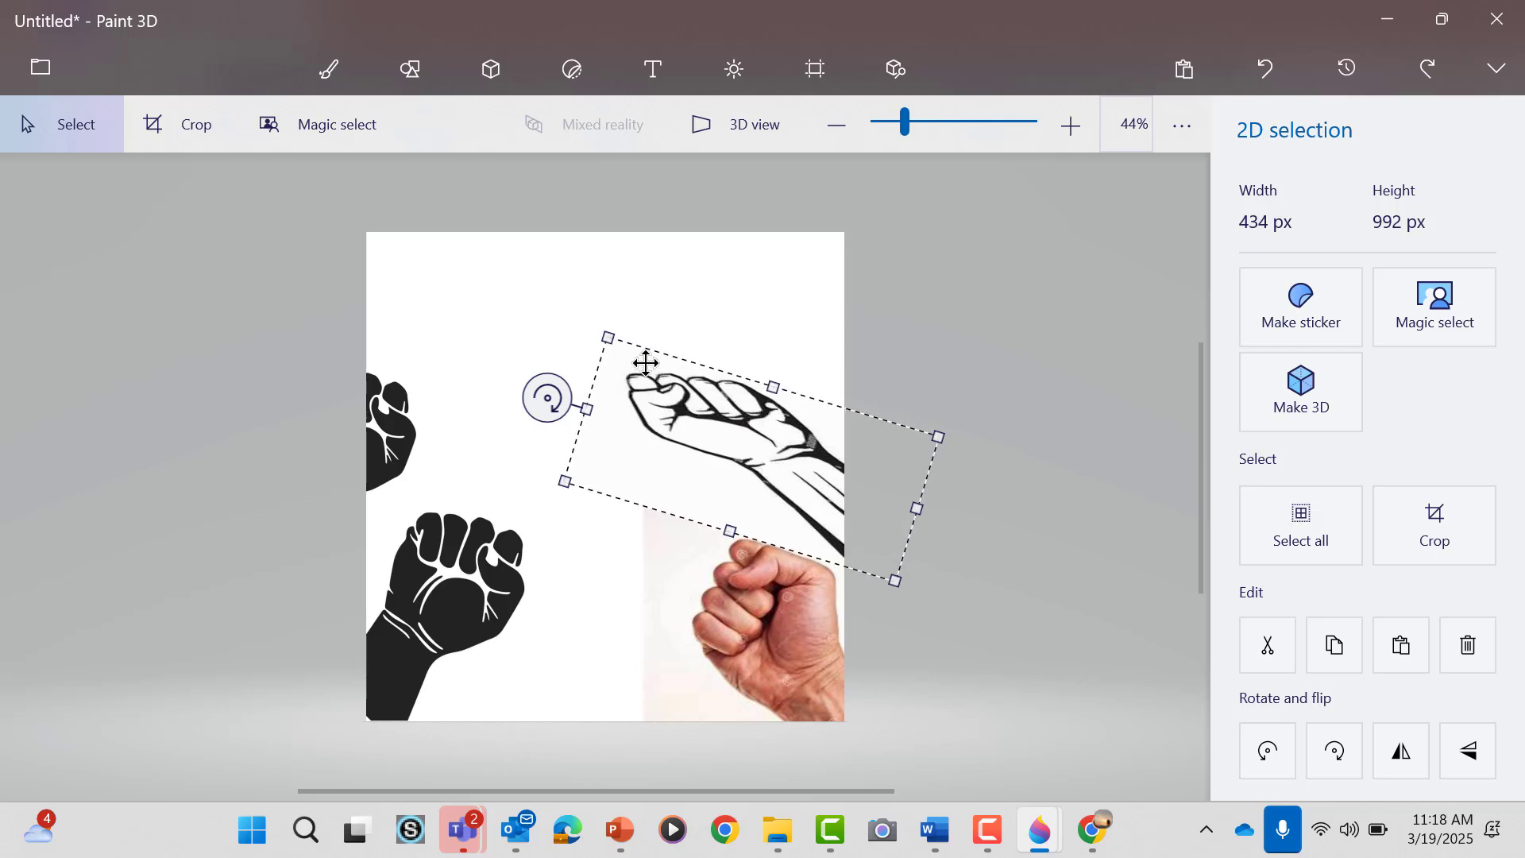
drag(605, 333, 706, 428)
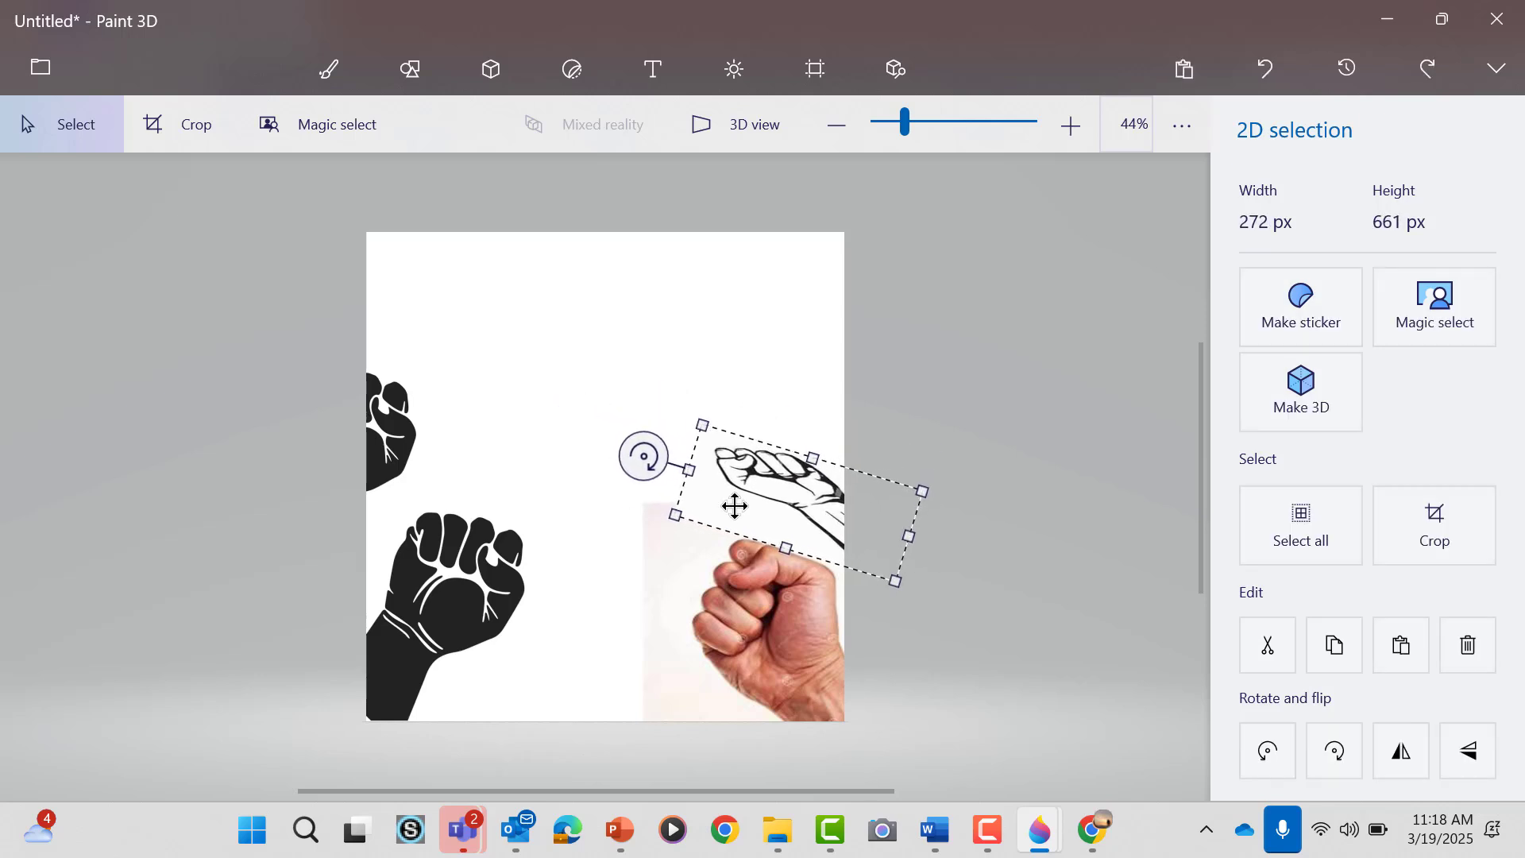
drag(784, 548, 768, 588)
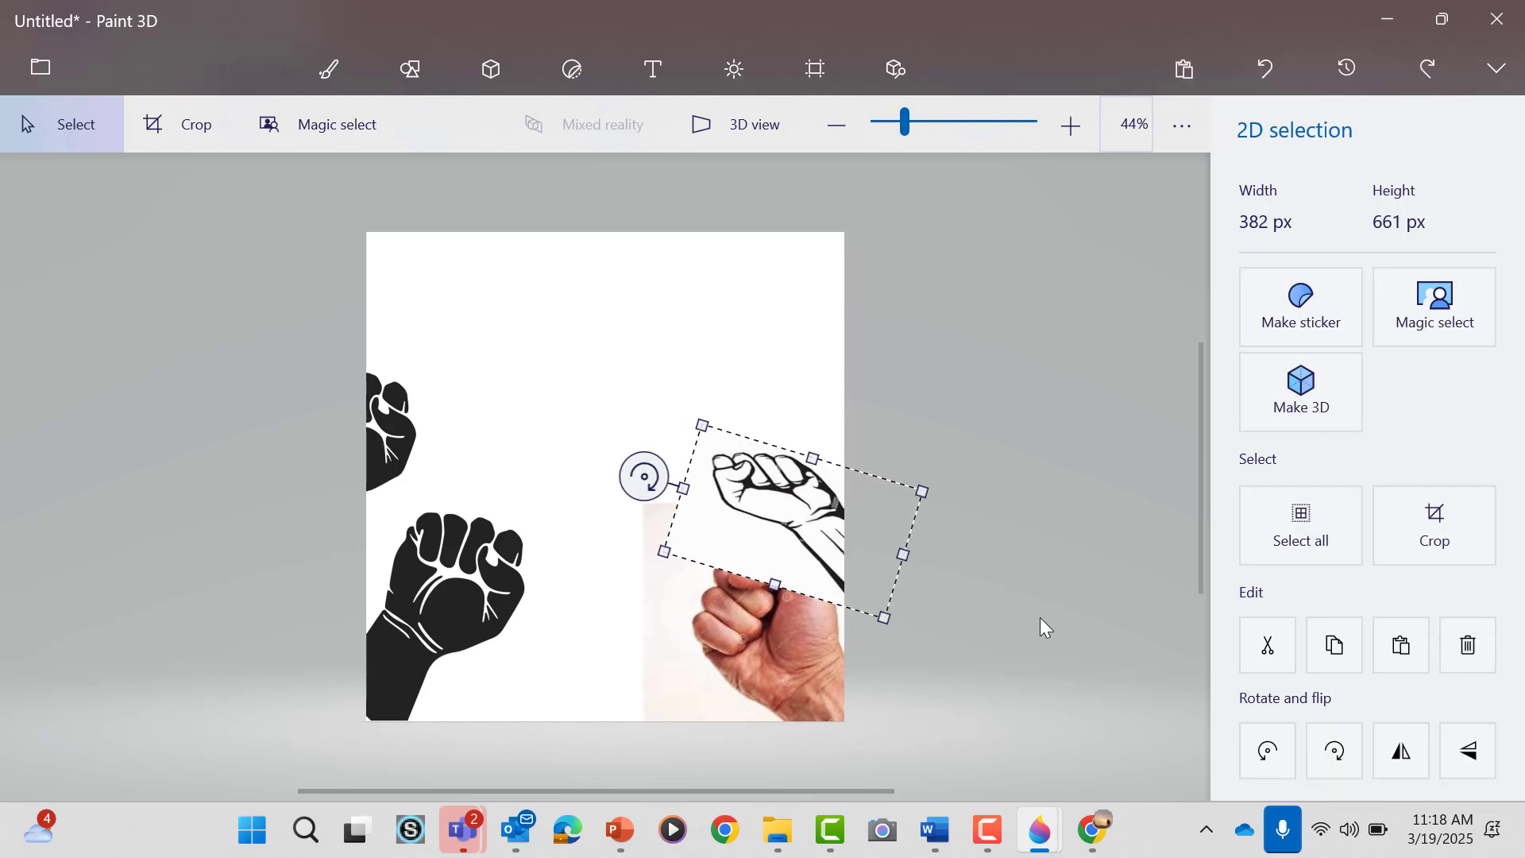
- Undo the placement of the drawn fist above the hand photo and paste a fresh copy of it
click(1040, 617)
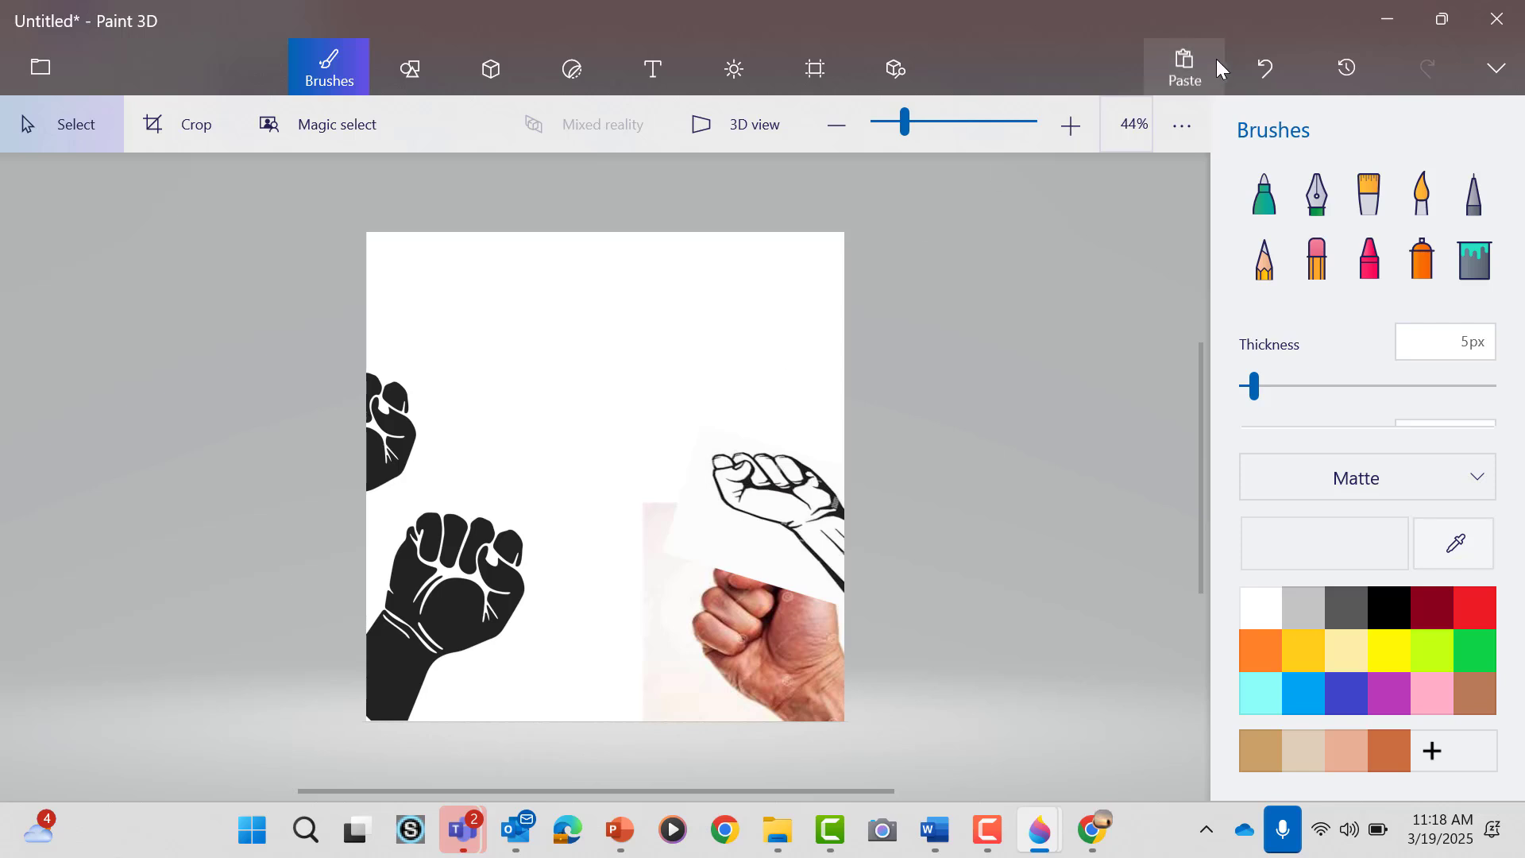
click(1265, 69)
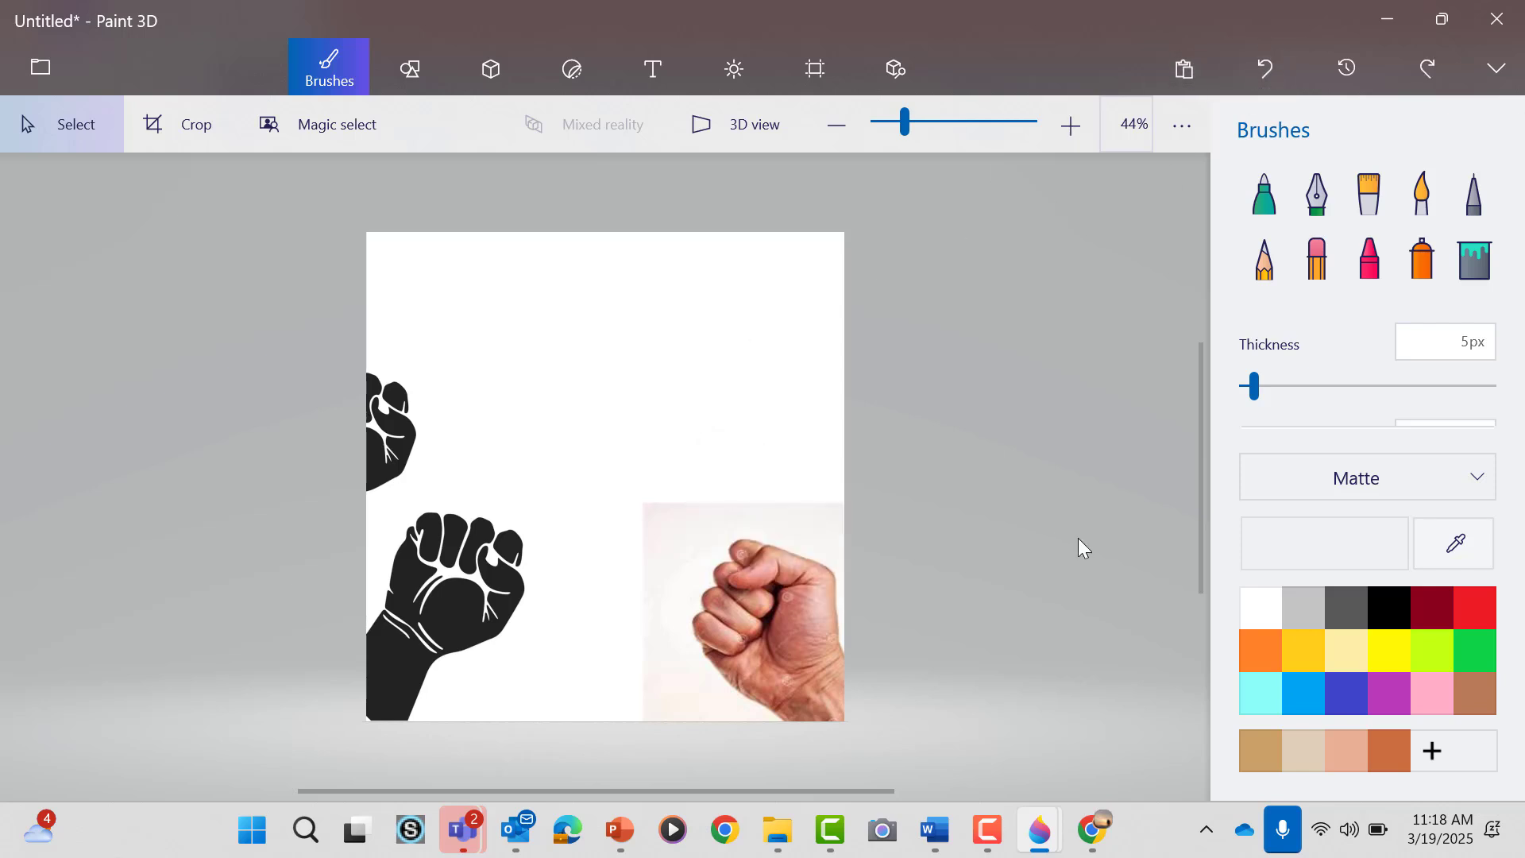
key(ctrl+v)
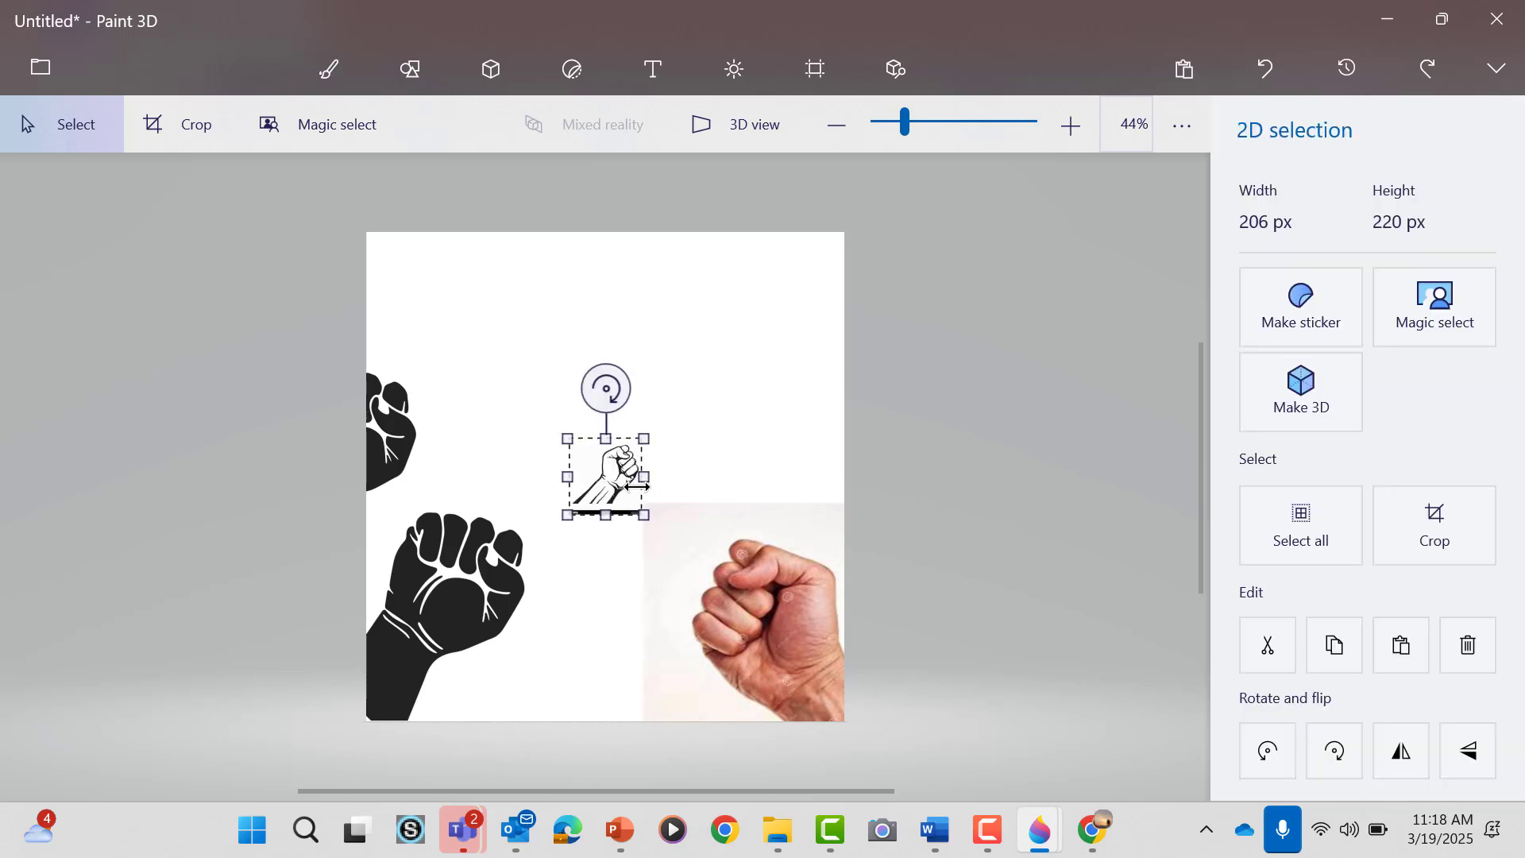
- Enlarge the pasted fist drawing to 390 × 418 px and rotate it about a quarter turn counterclockwise
drag(608, 391, 538, 419)
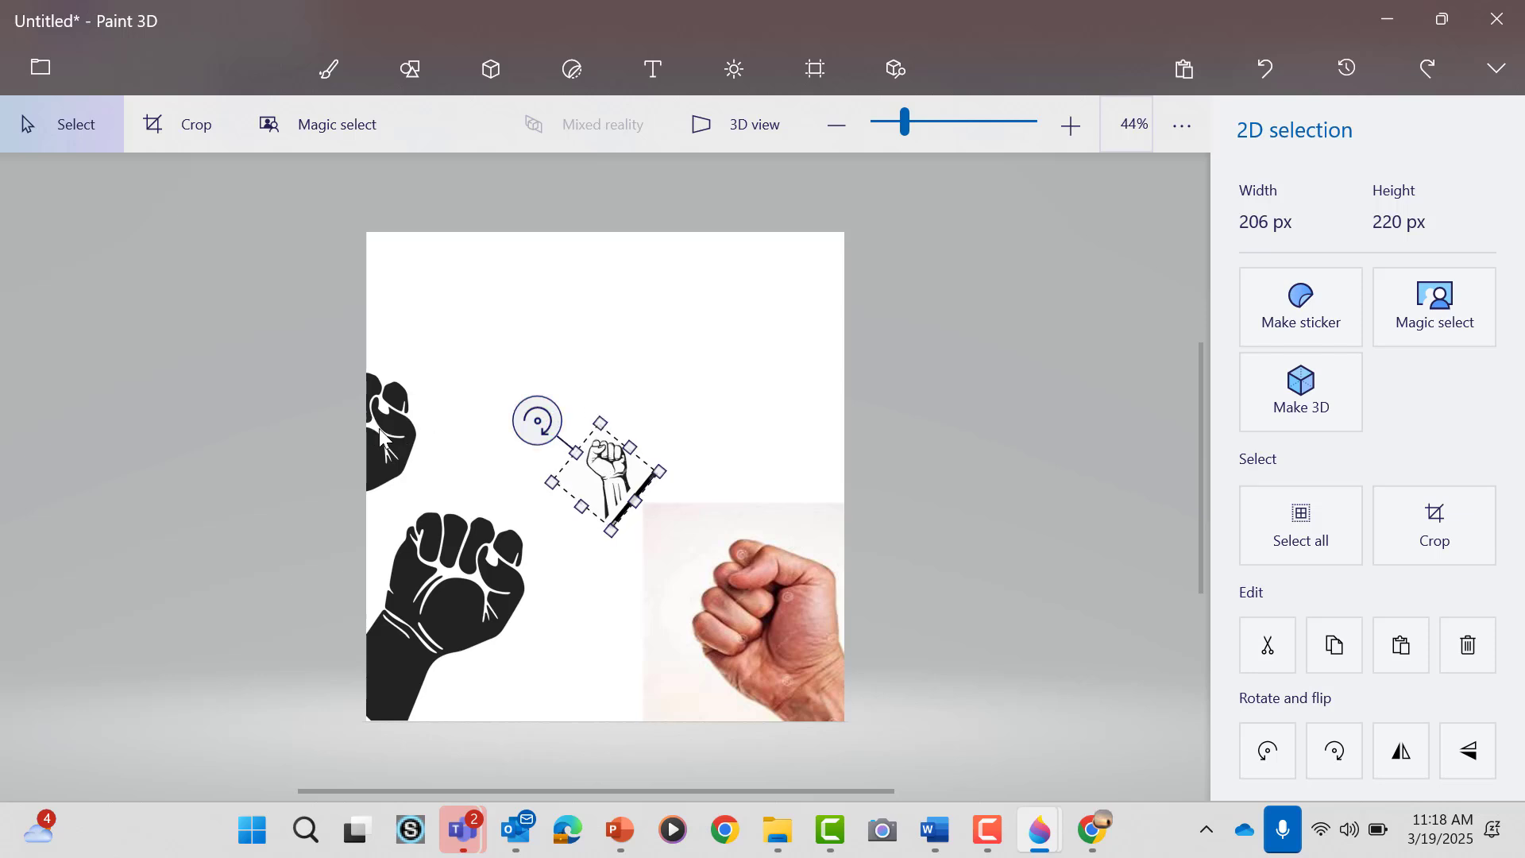
drag(603, 426, 604, 404)
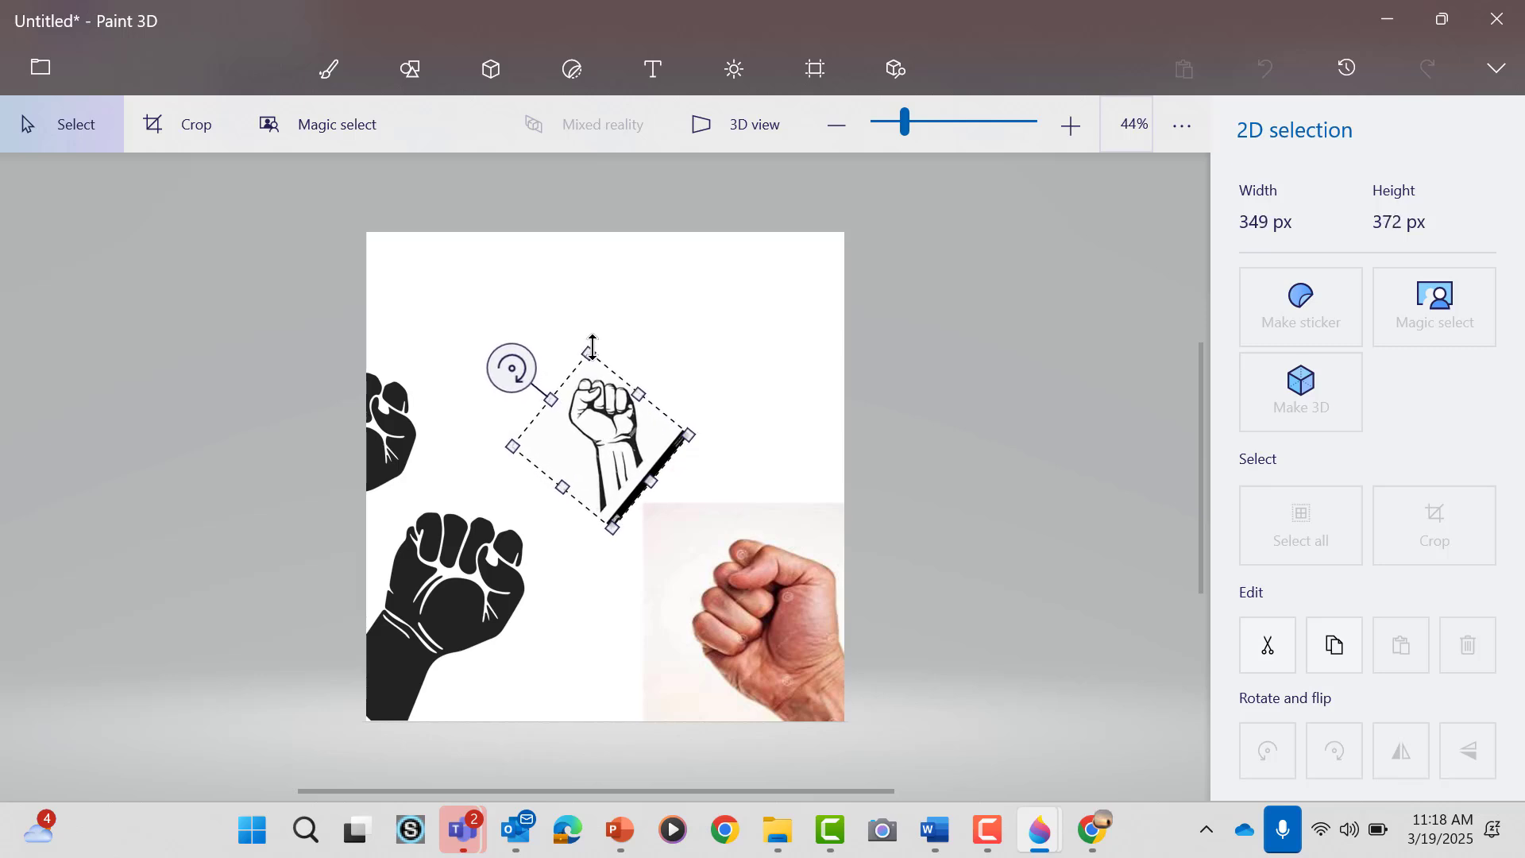
drag(588, 326, 589, 325)
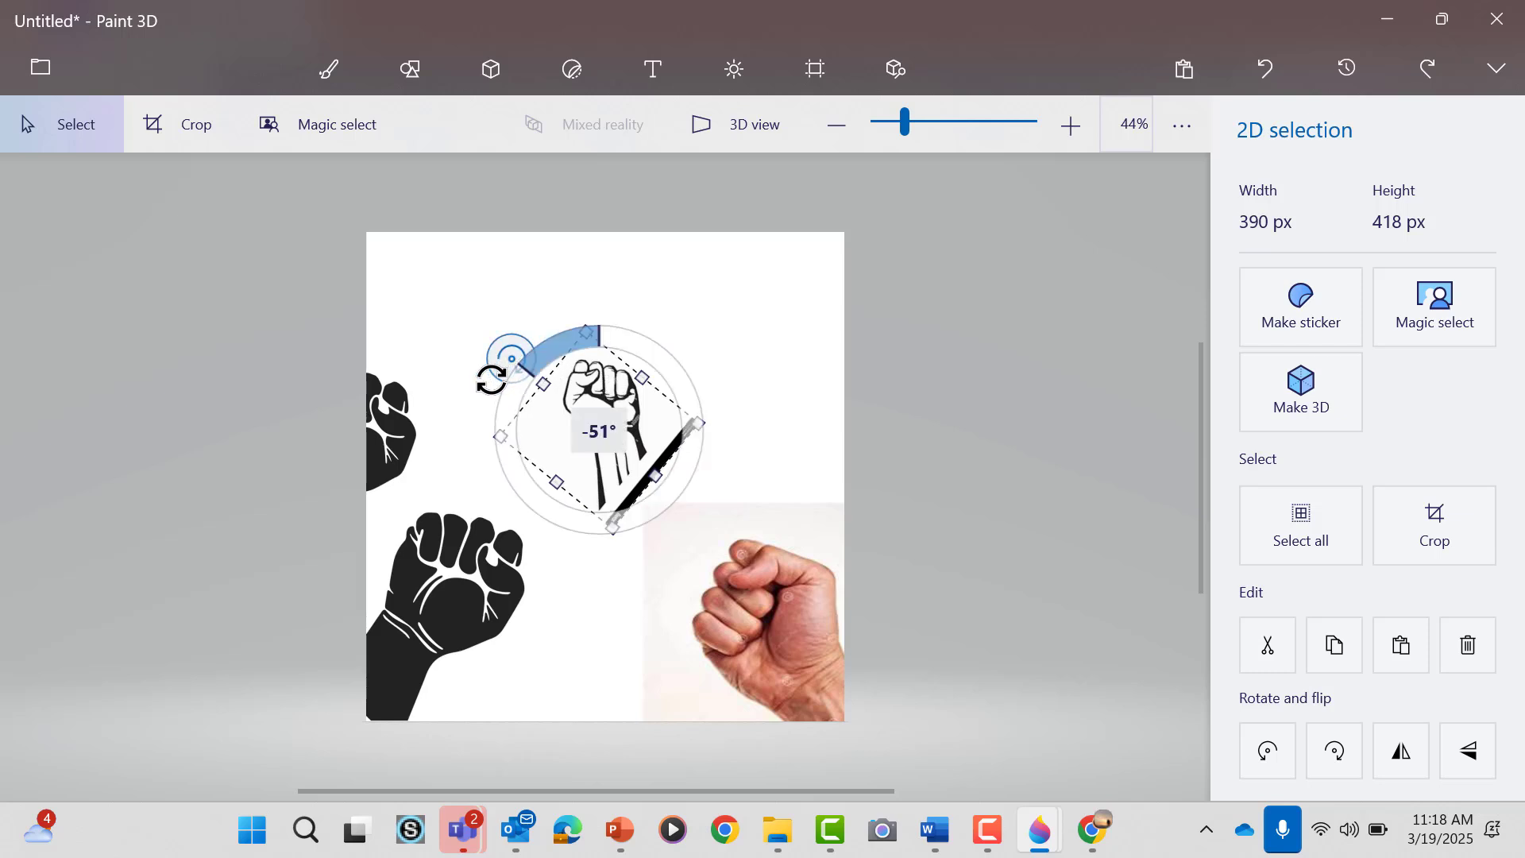
drag(491, 380, 717, 414)
drag(620, 282, 442, 327)
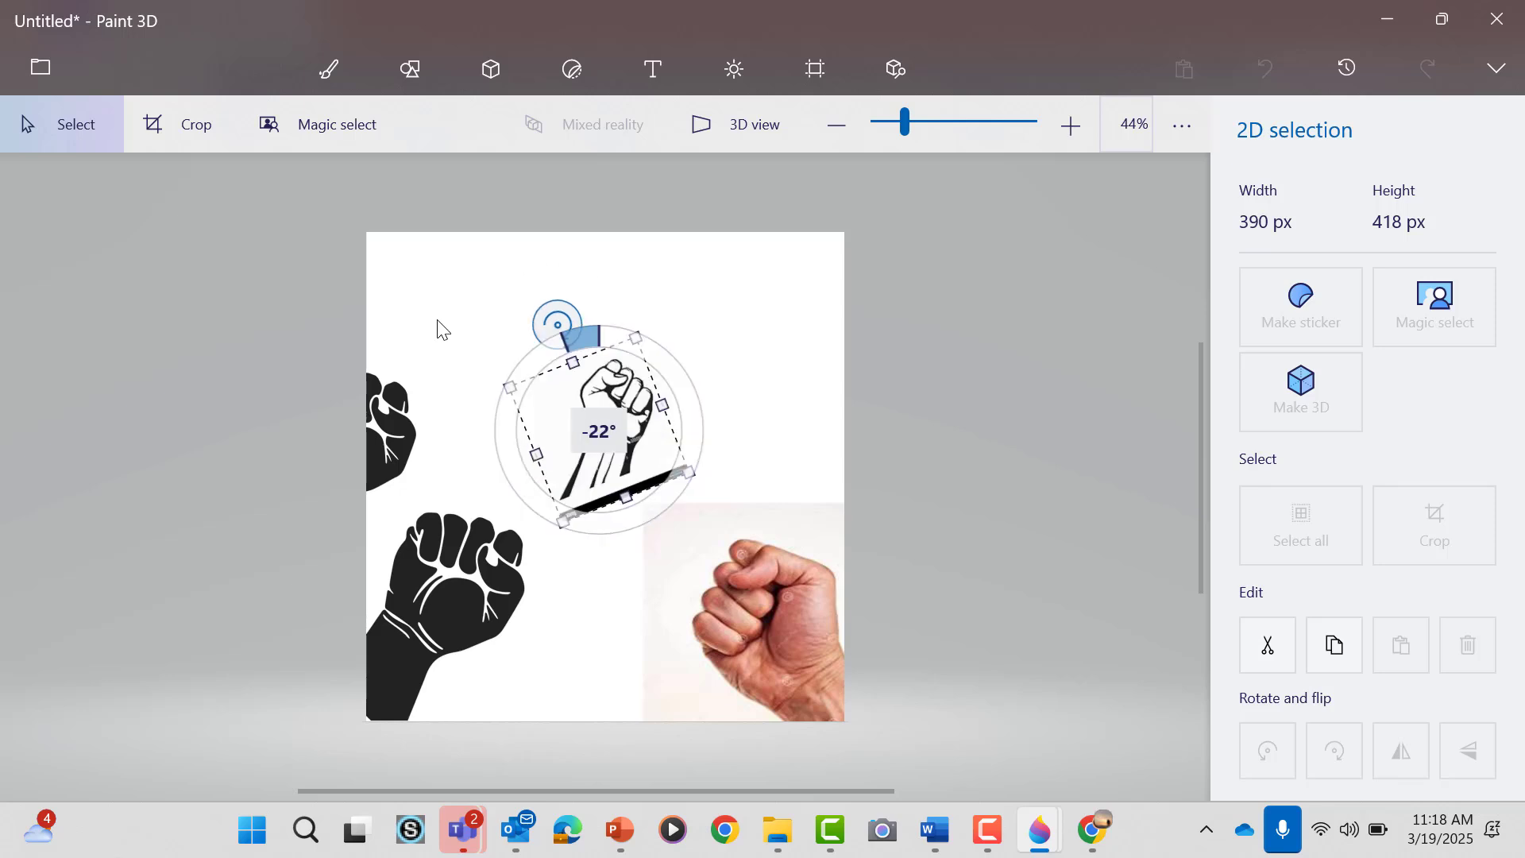
mouse_move(421, 415)
mouse_down()
mouse_move(436, 438)
mouse_move(442, 425)
mouse_up()
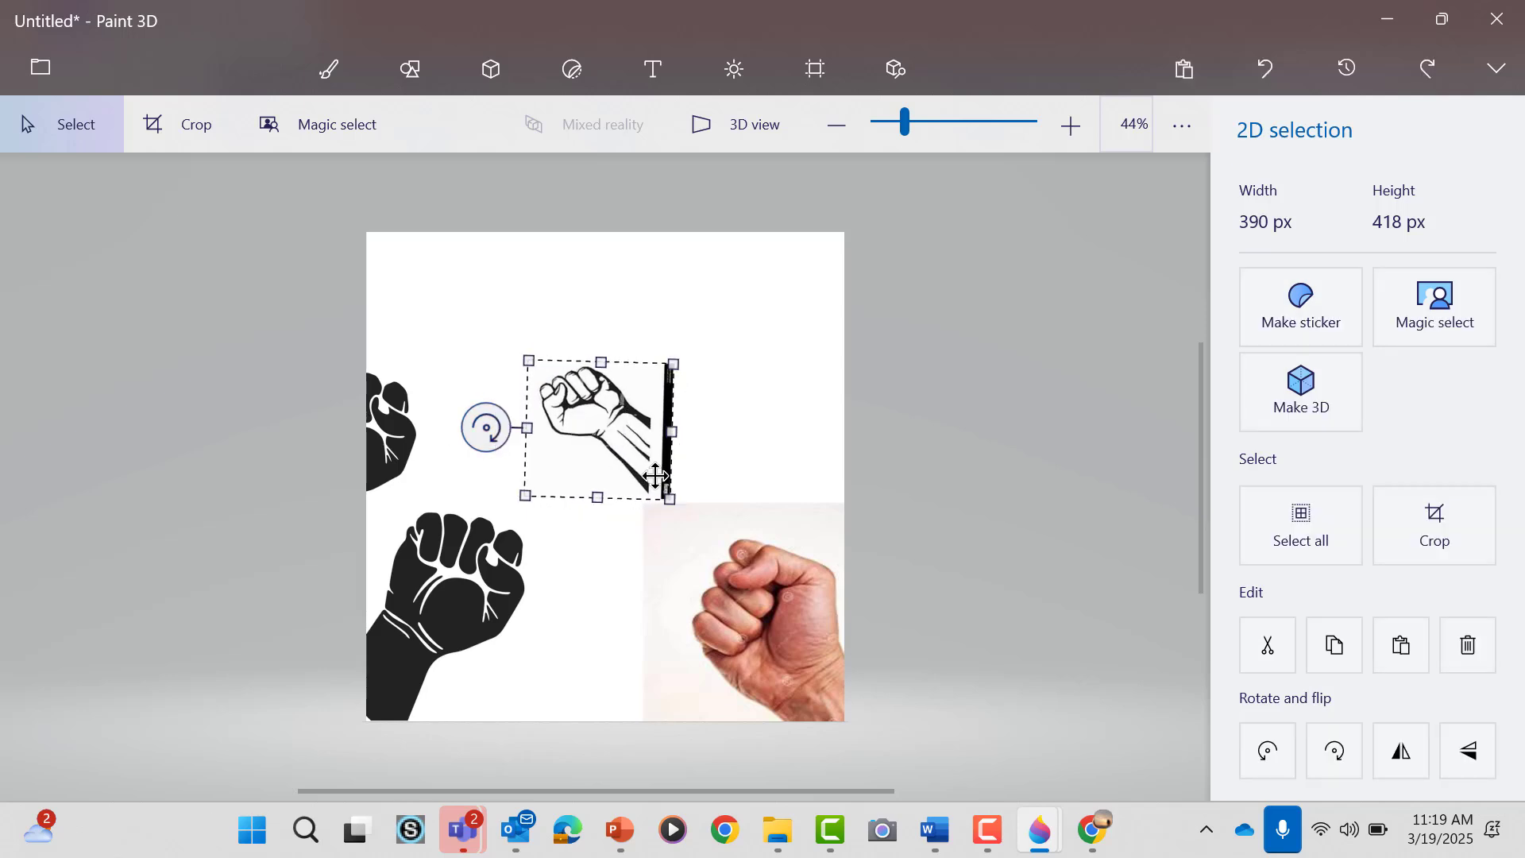
- Stretch the rotated fist drawing to 512 × 731 px across the canvas's right edge above the hand photo and deselect it
drag(674, 432, 920, 354)
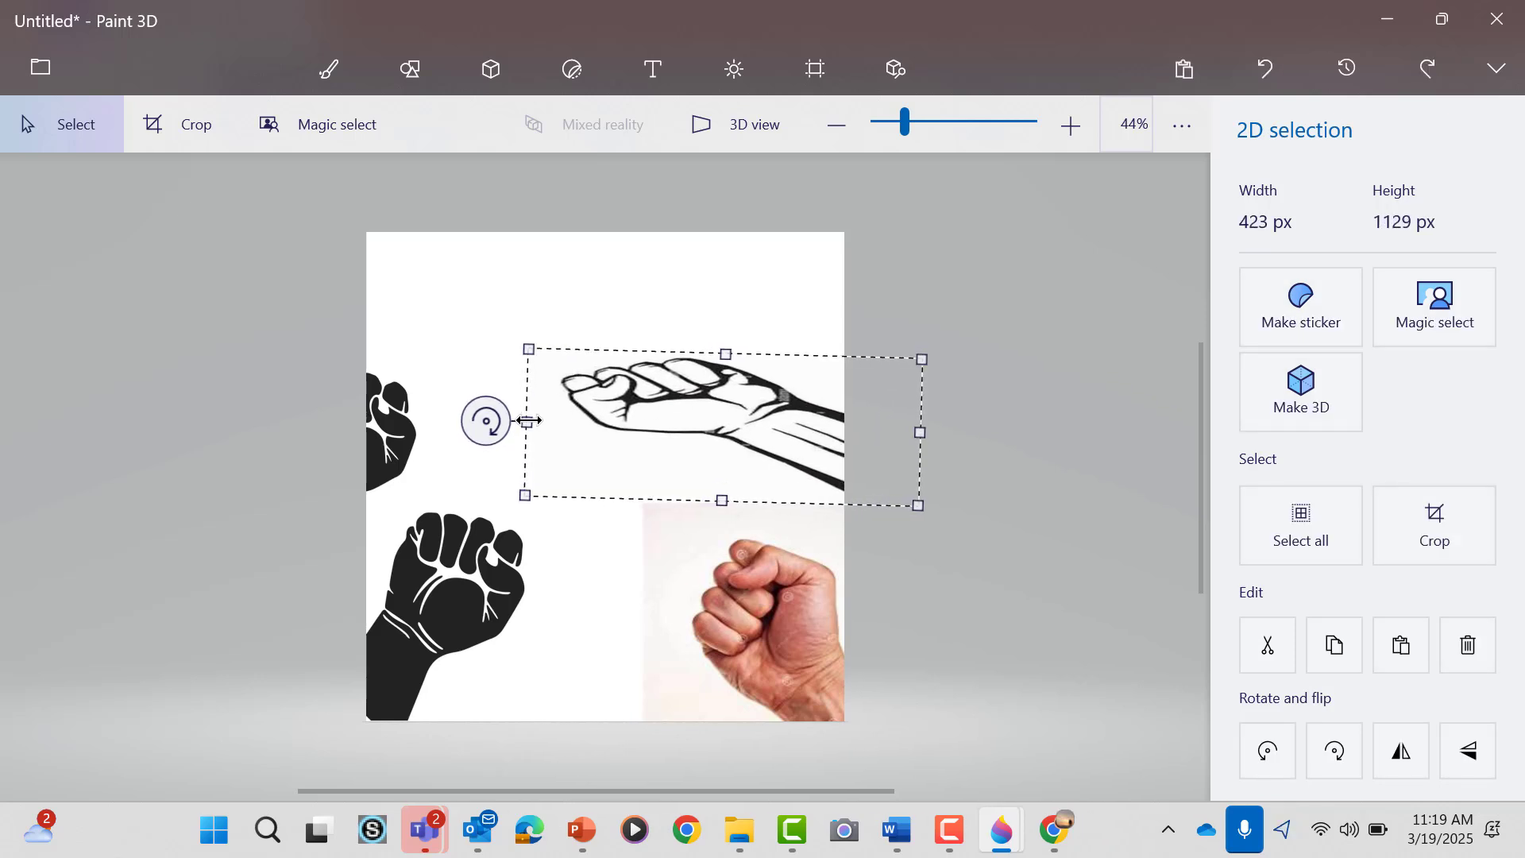
drag(535, 418, 664, 426)
drag(792, 504, 795, 534)
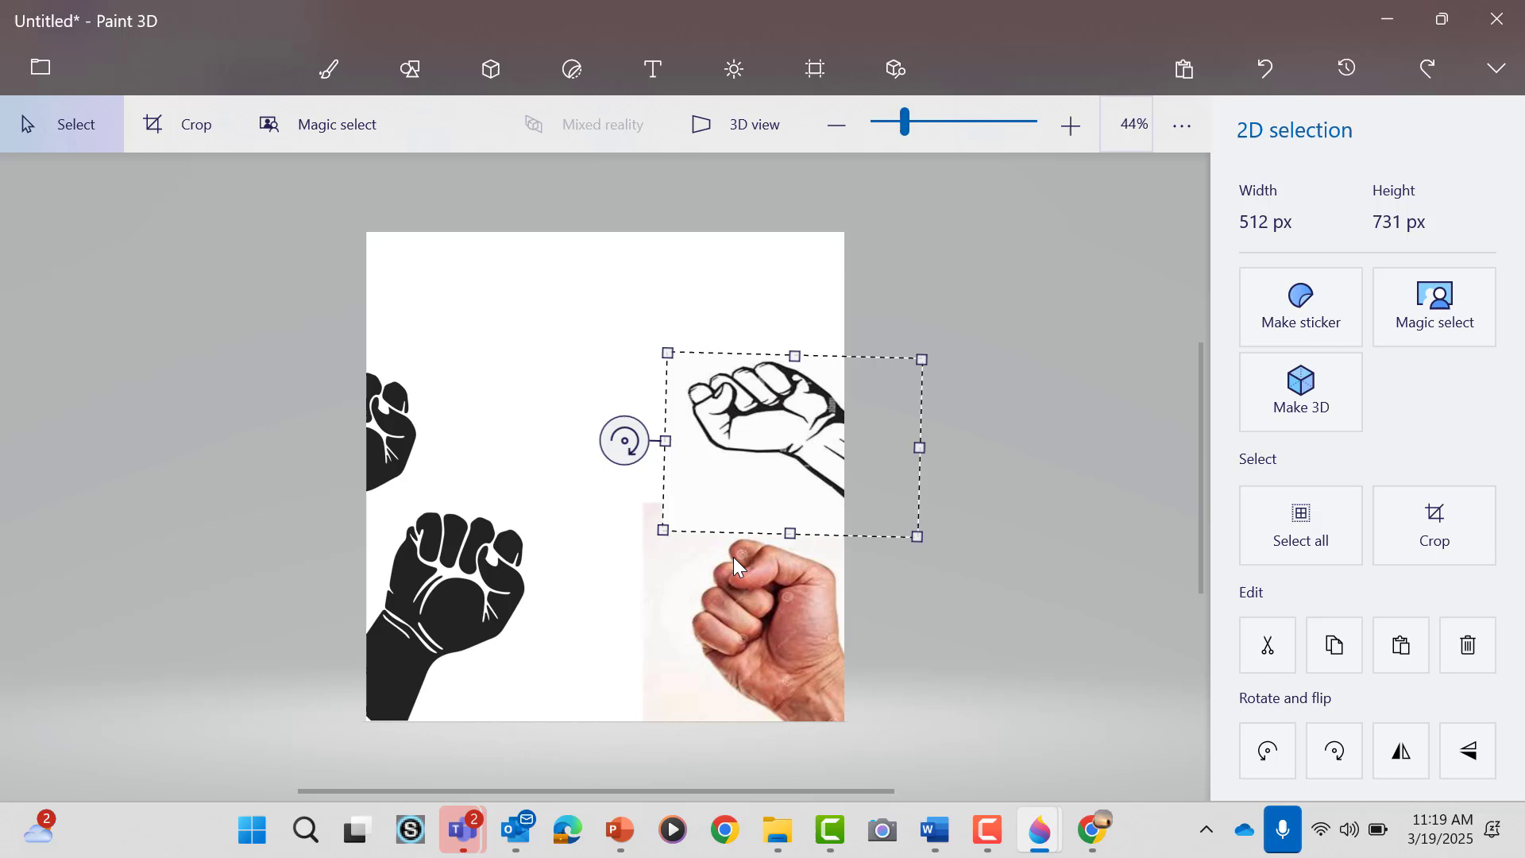
click(965, 566)
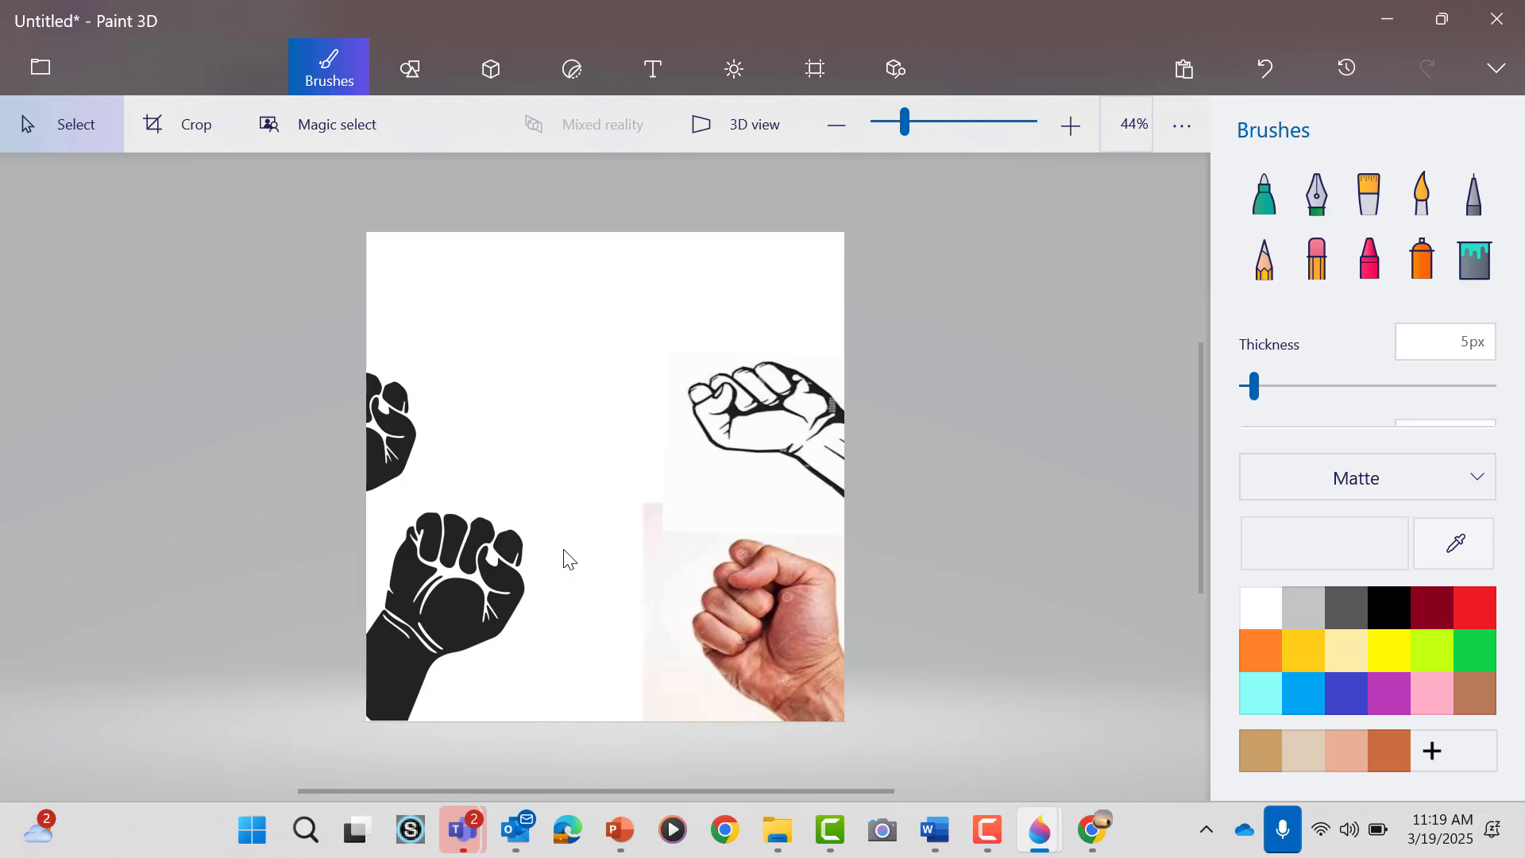
- Activate the Text tool for 2D text and set its font to Rockwell
click(645, 74)
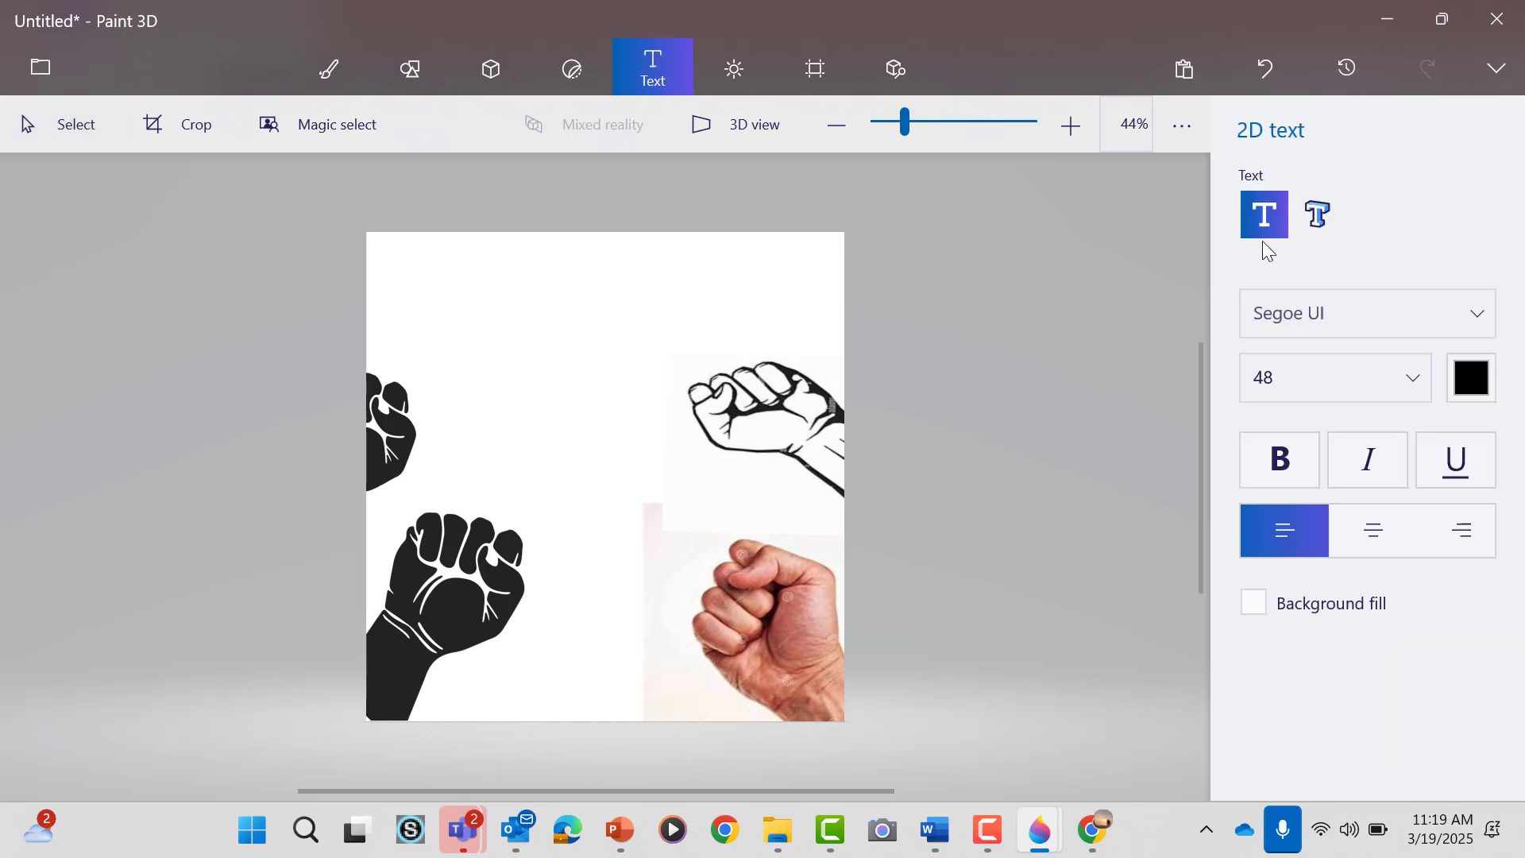
click(1347, 305)
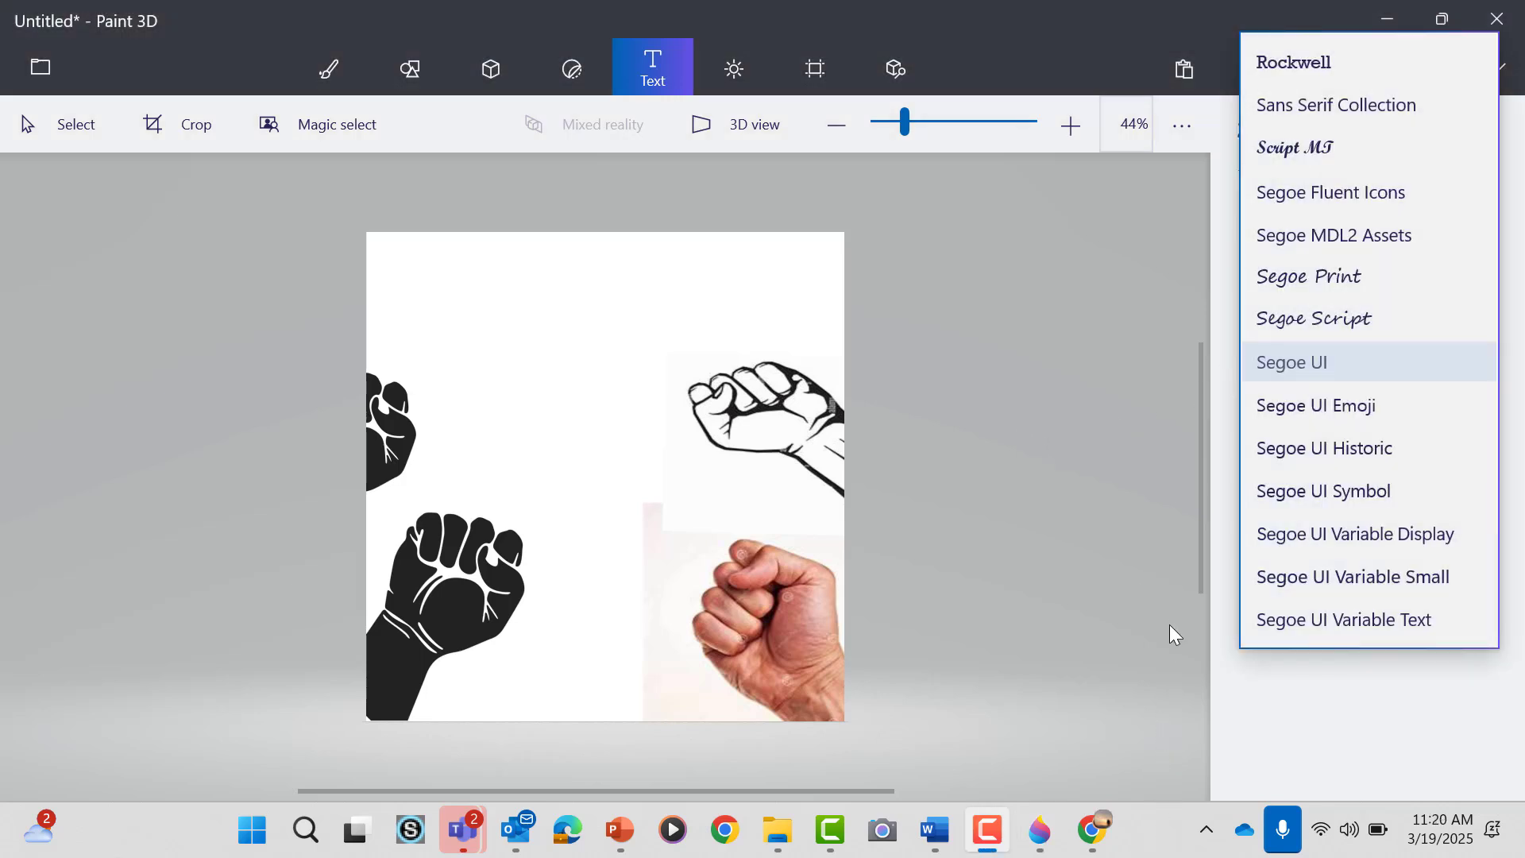
click(1370, 59)
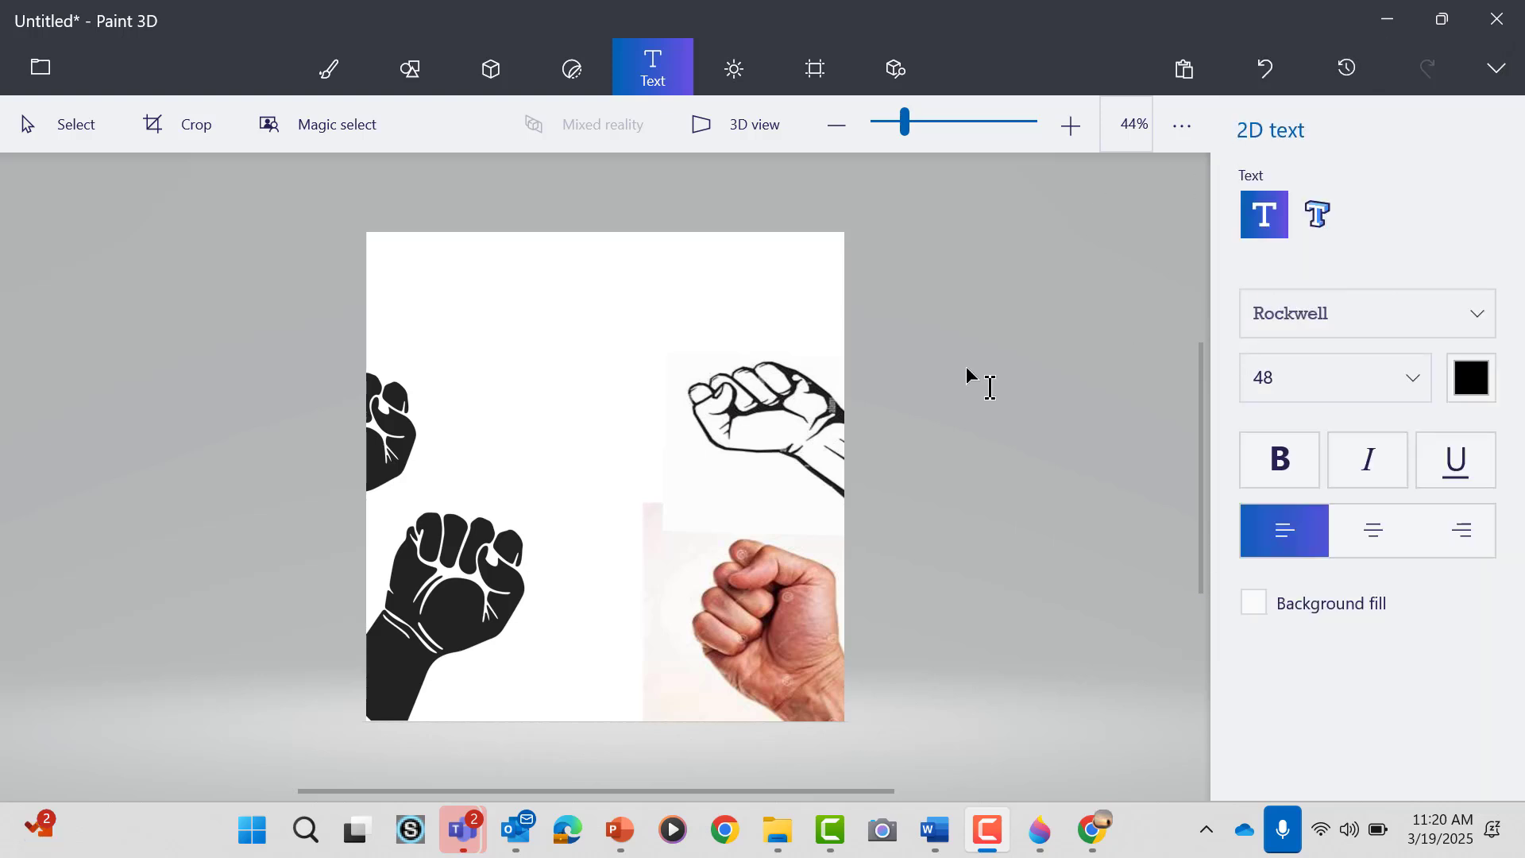
- Browse the available fonts back to the start of the alphabet and set the 2D text font to Bernard MT
click(1481, 317)
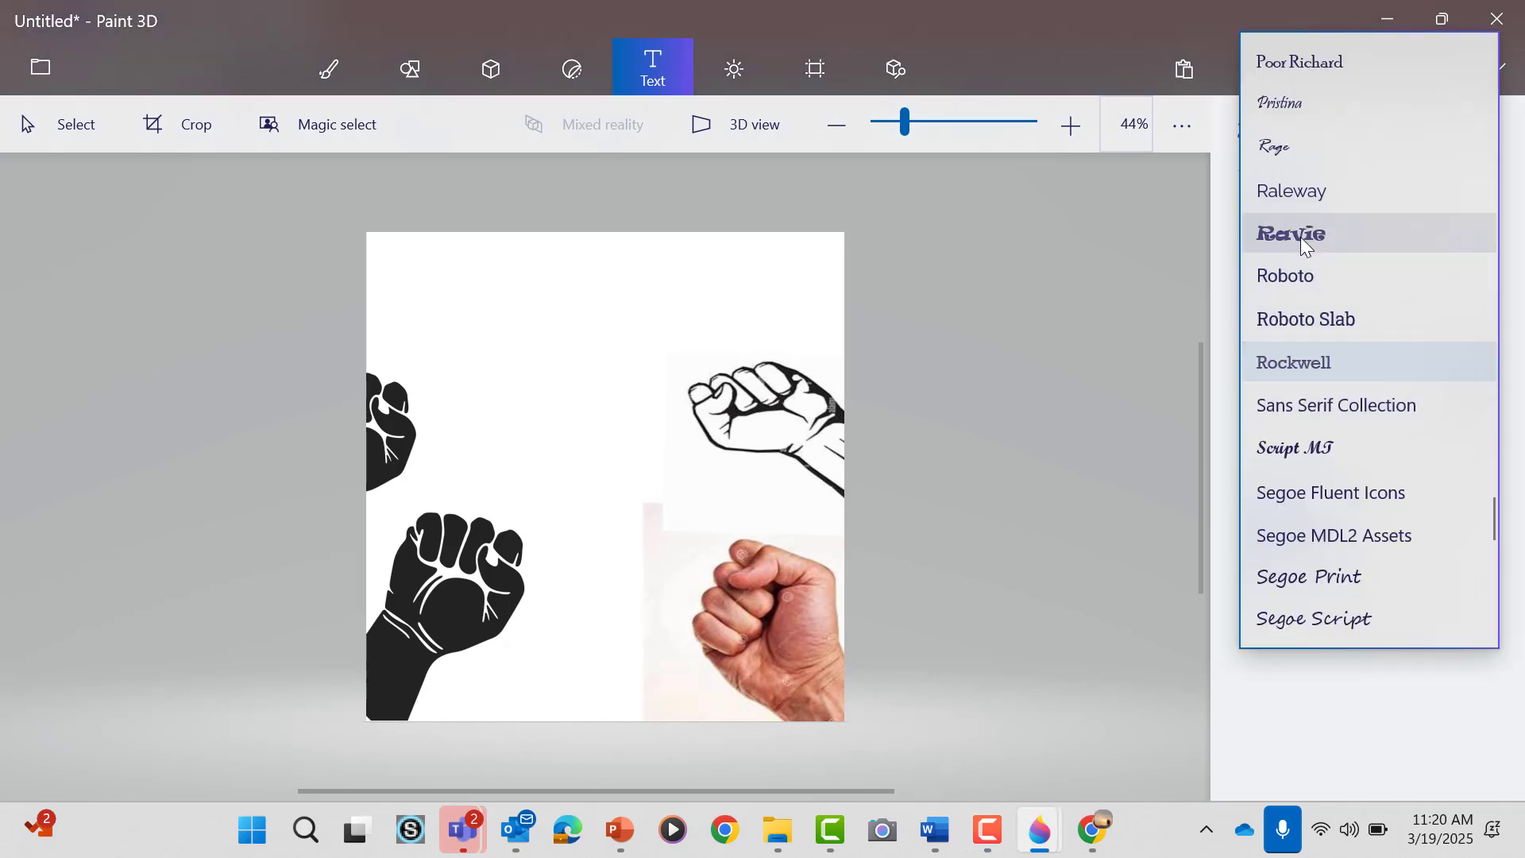
scroll(1323, 272, up, 3)
scroll(1323, 271, up, 7)
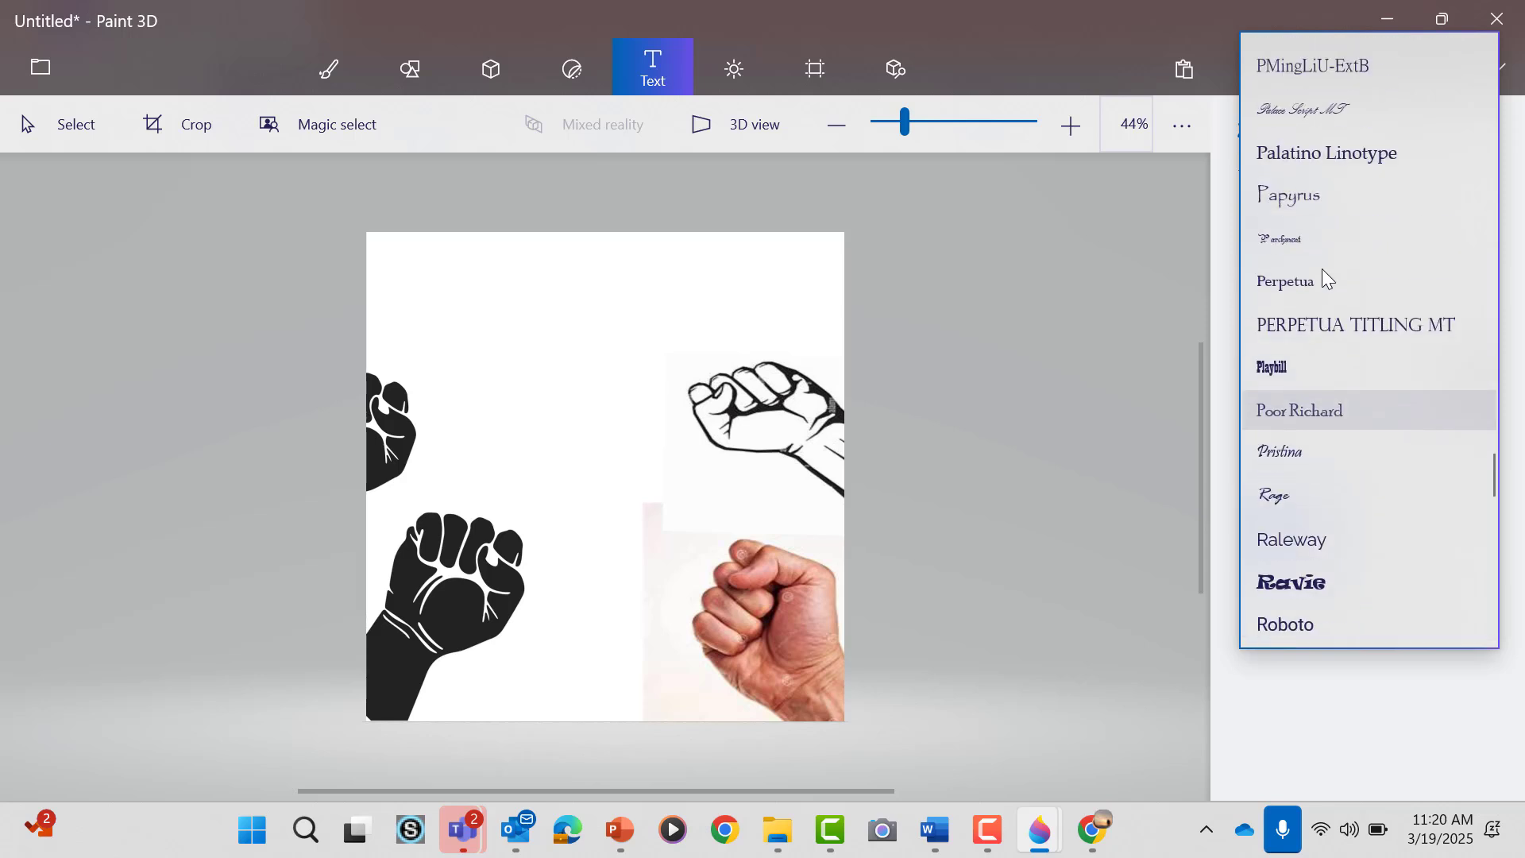
scroll(1323, 272, up, 7)
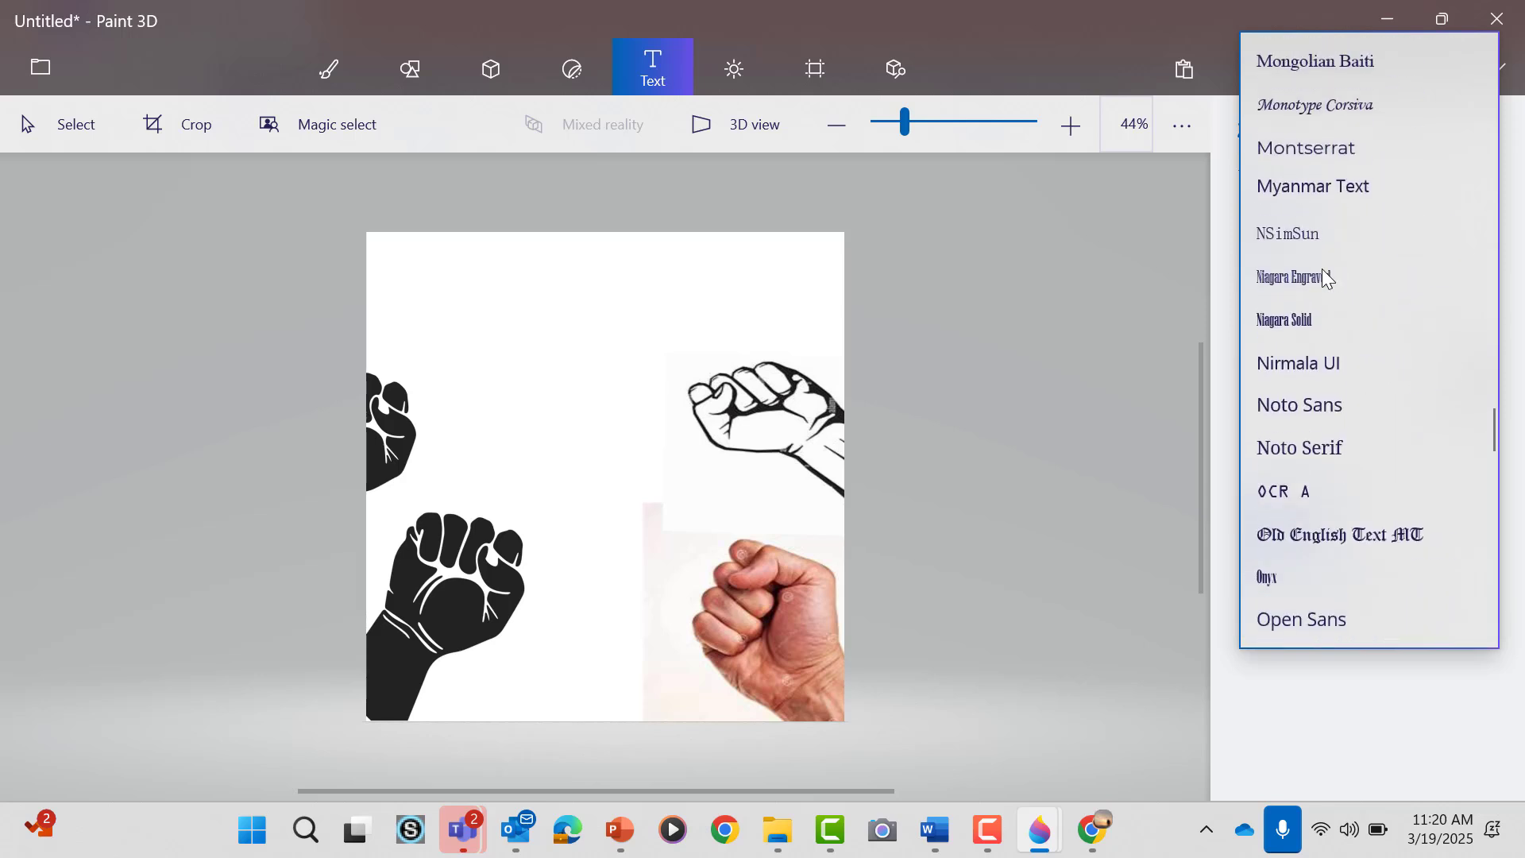
scroll(1328, 278, up, 10)
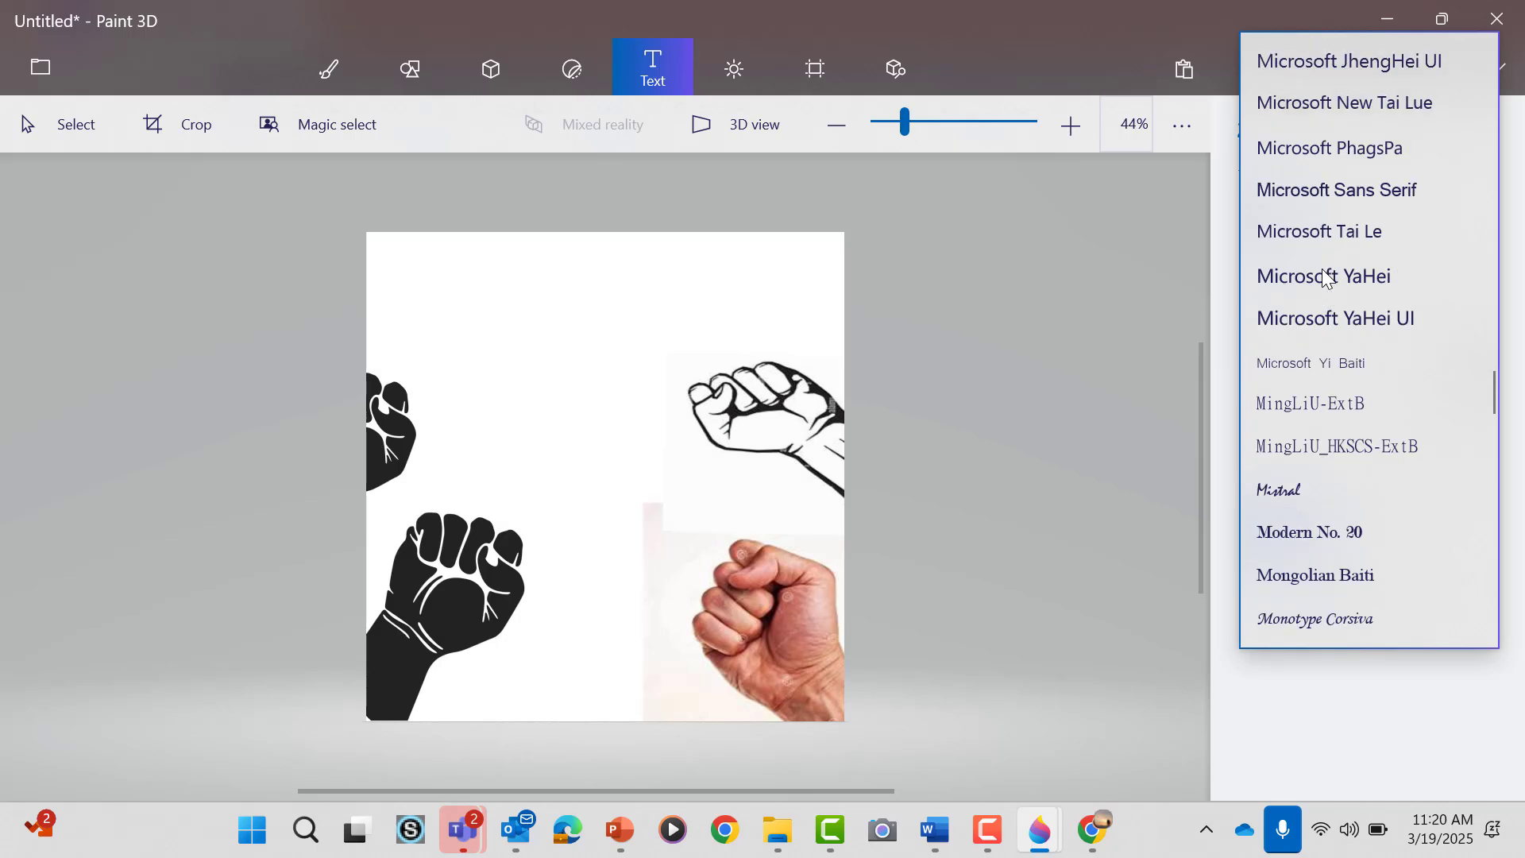
scroll(1329, 277, up, 8)
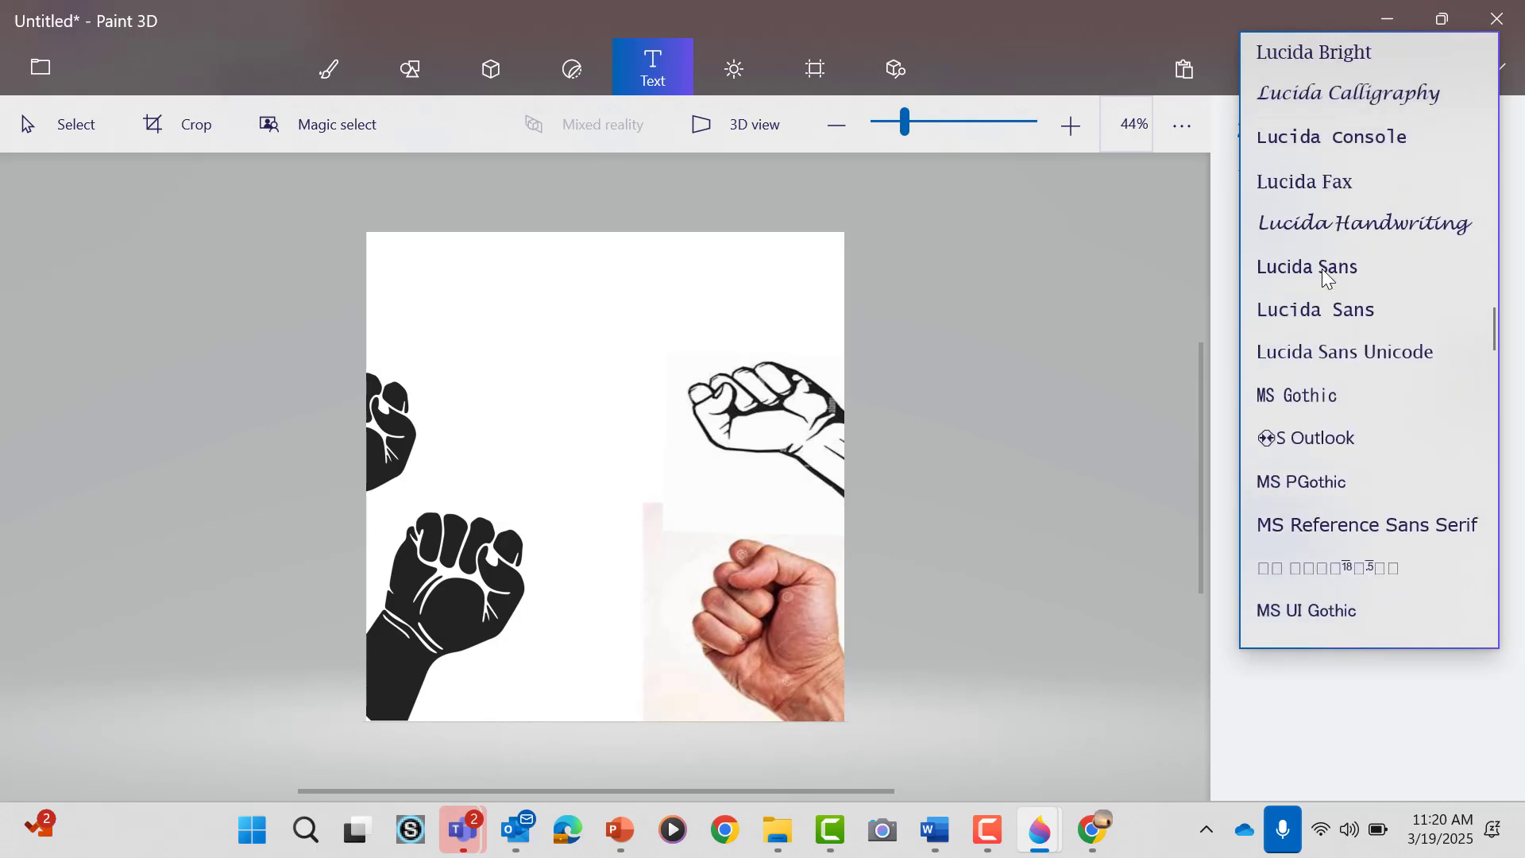
scroll(1324, 272, up, 5)
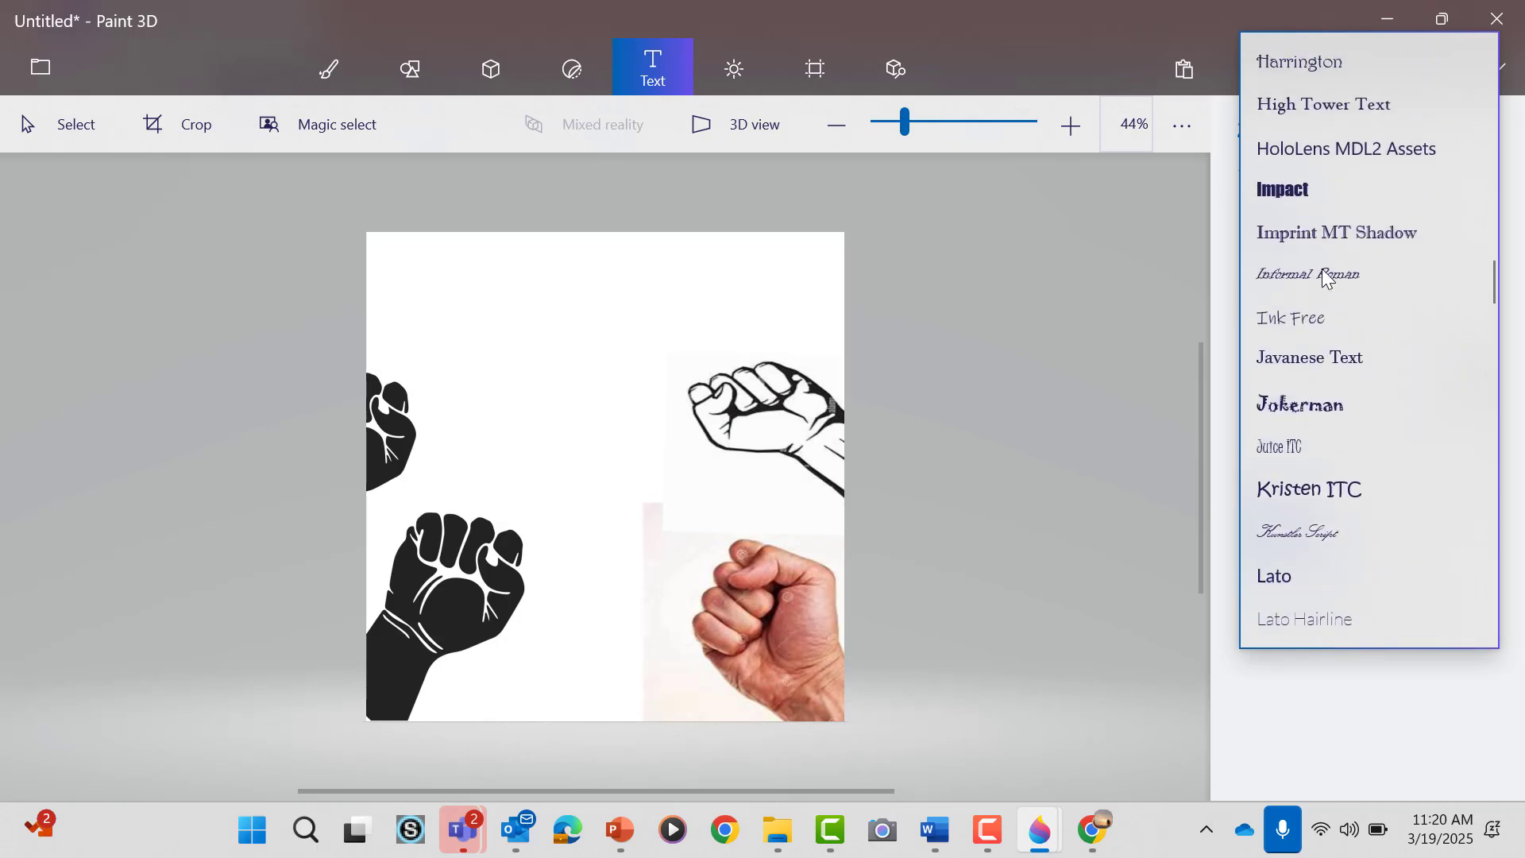
scroll(1322, 270, up, 5)
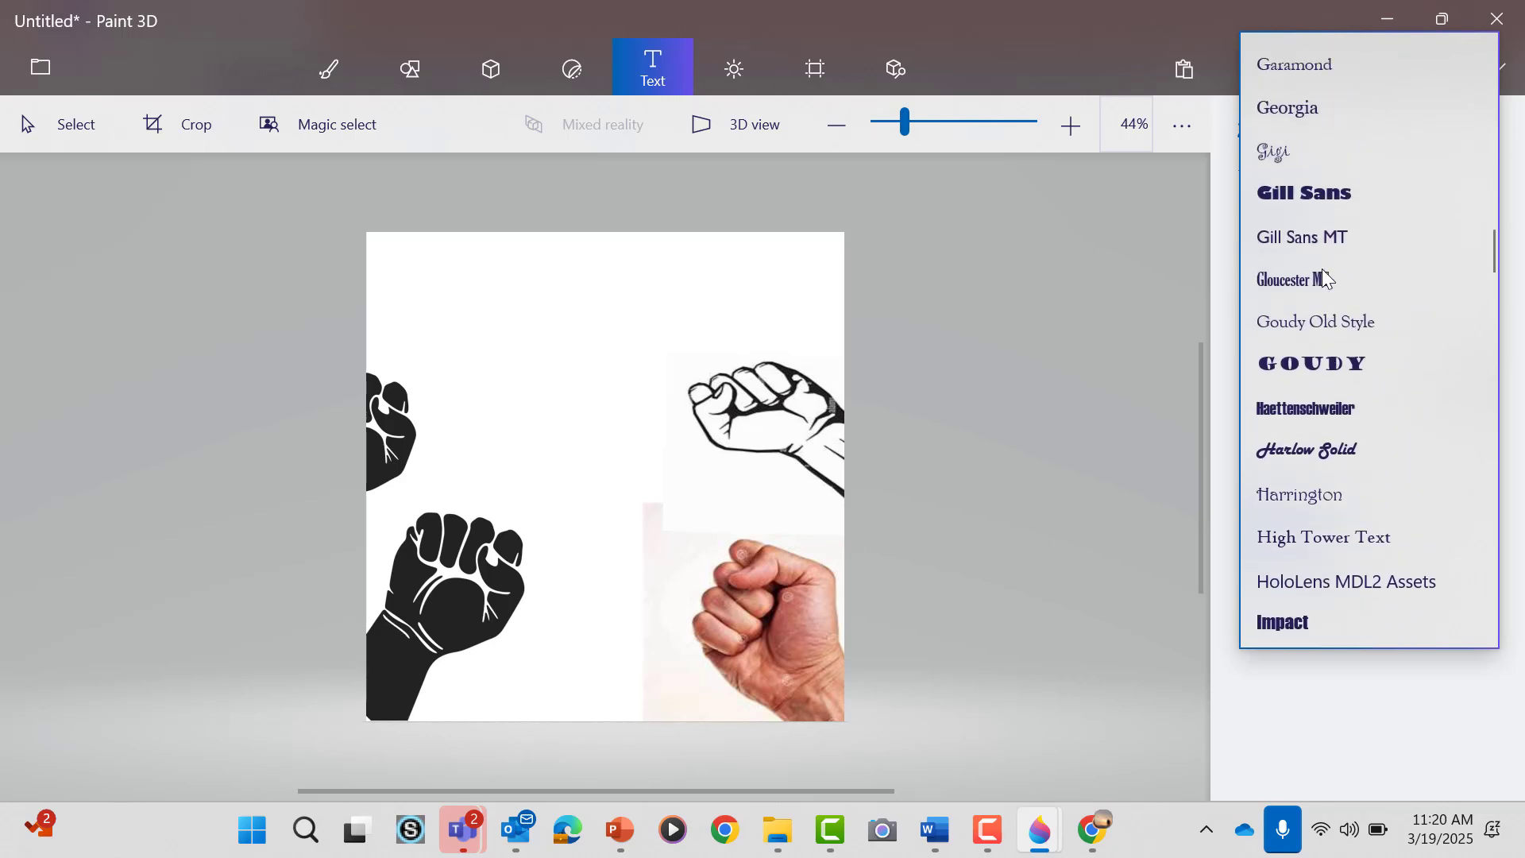
scroll(1321, 269, up, 5)
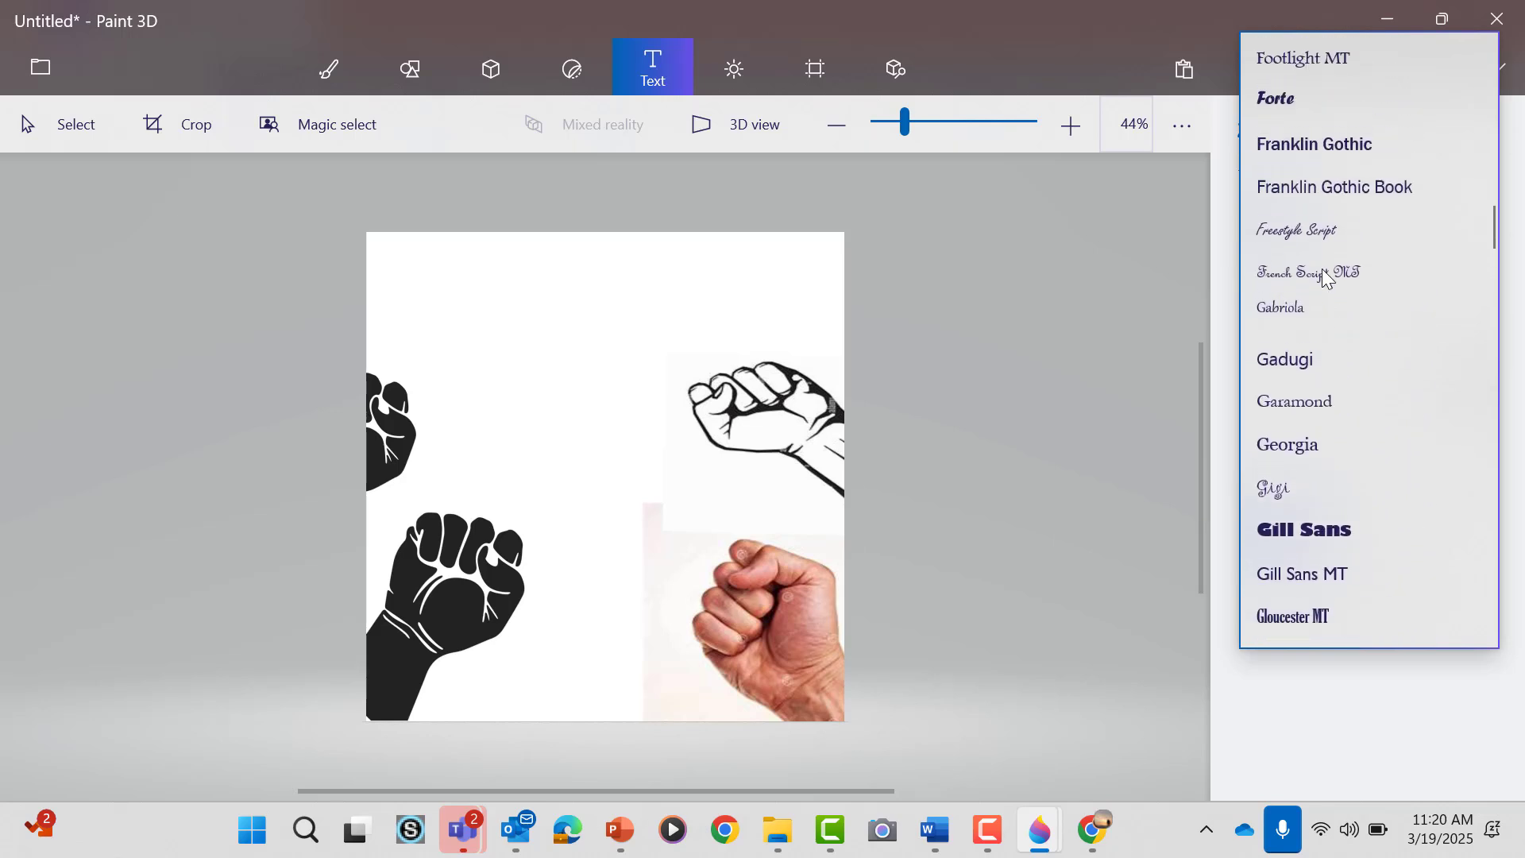
scroll(1322, 268, up, 1)
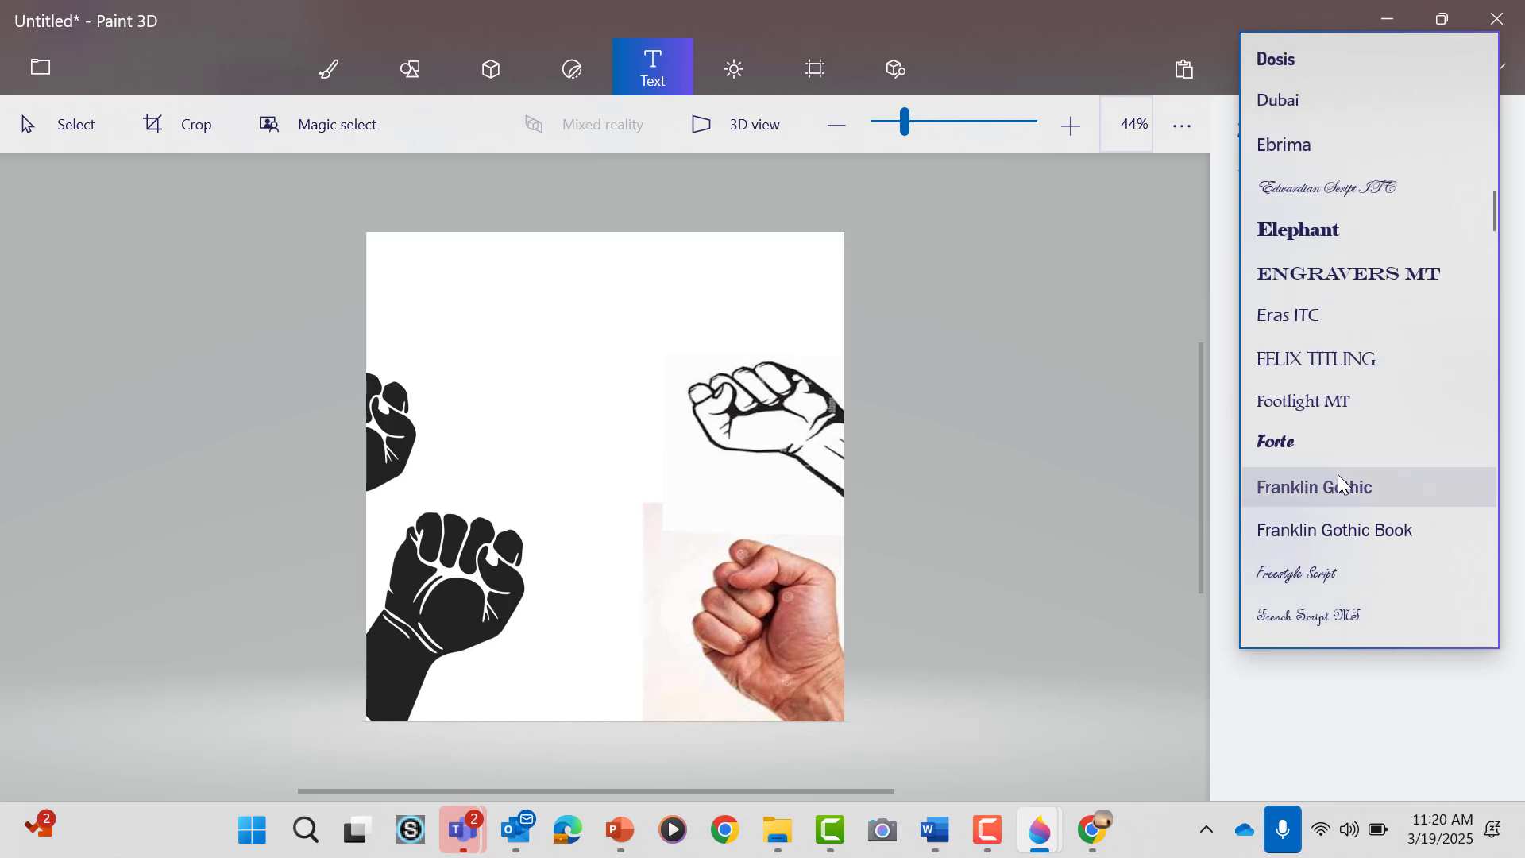
scroll(1360, 417, up, 3)
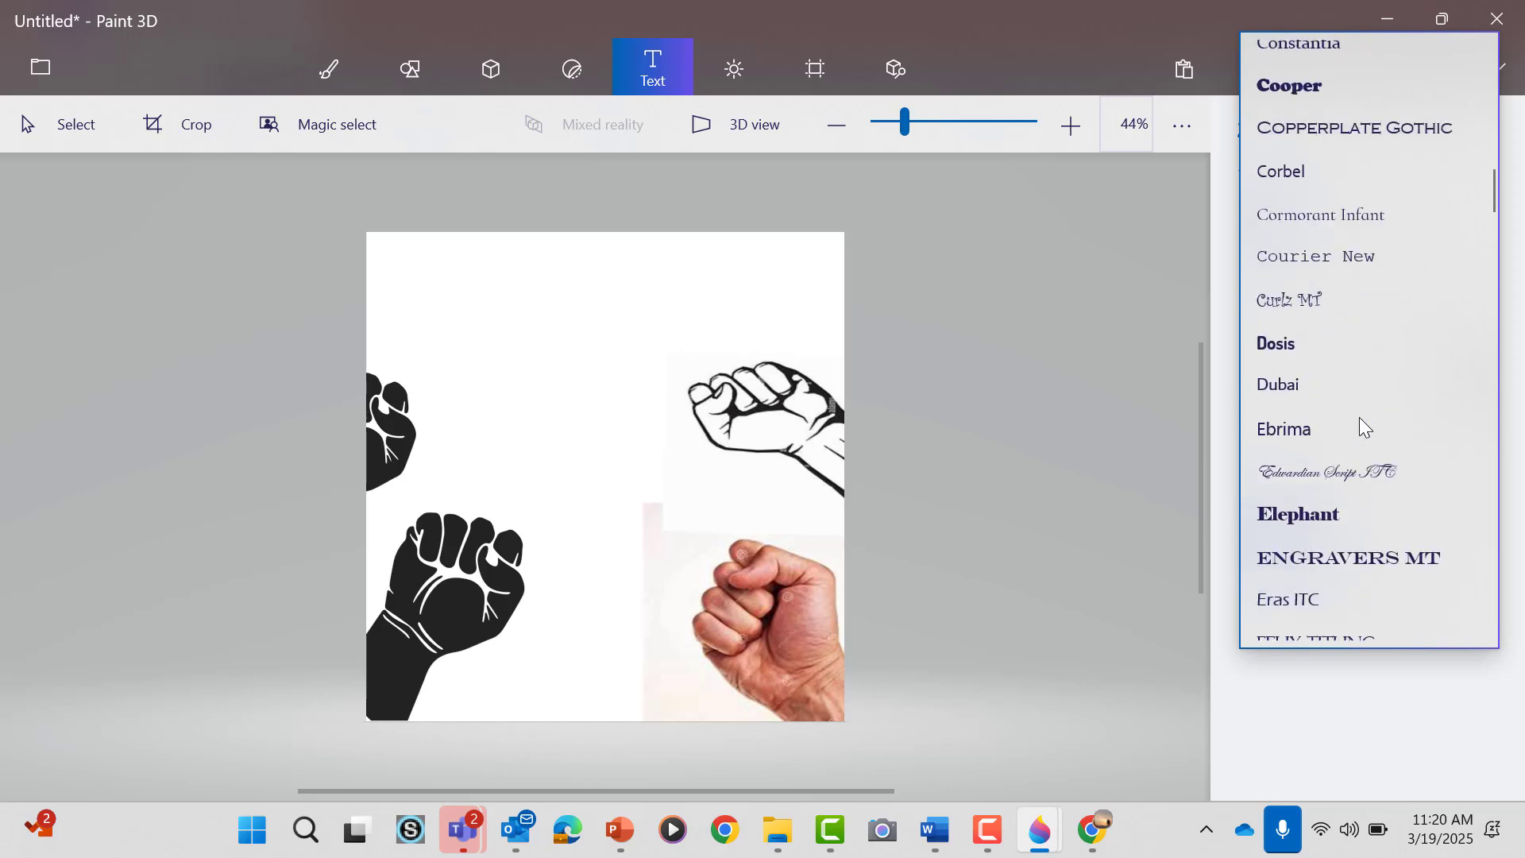
scroll(1360, 417, up, 3)
scroll(1361, 264, up, 3)
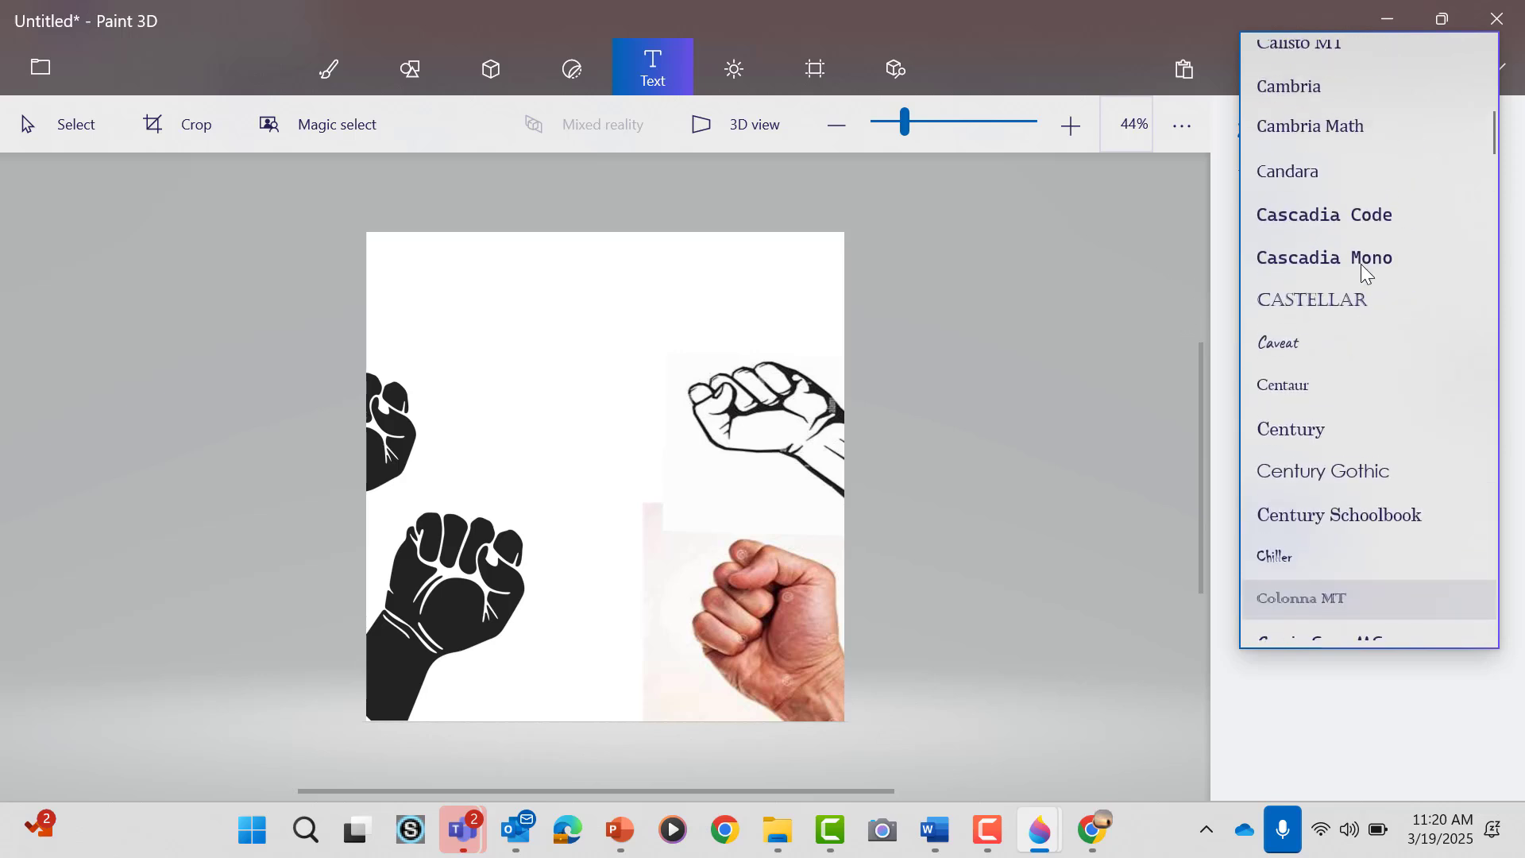
scroll(1361, 263, up, 7)
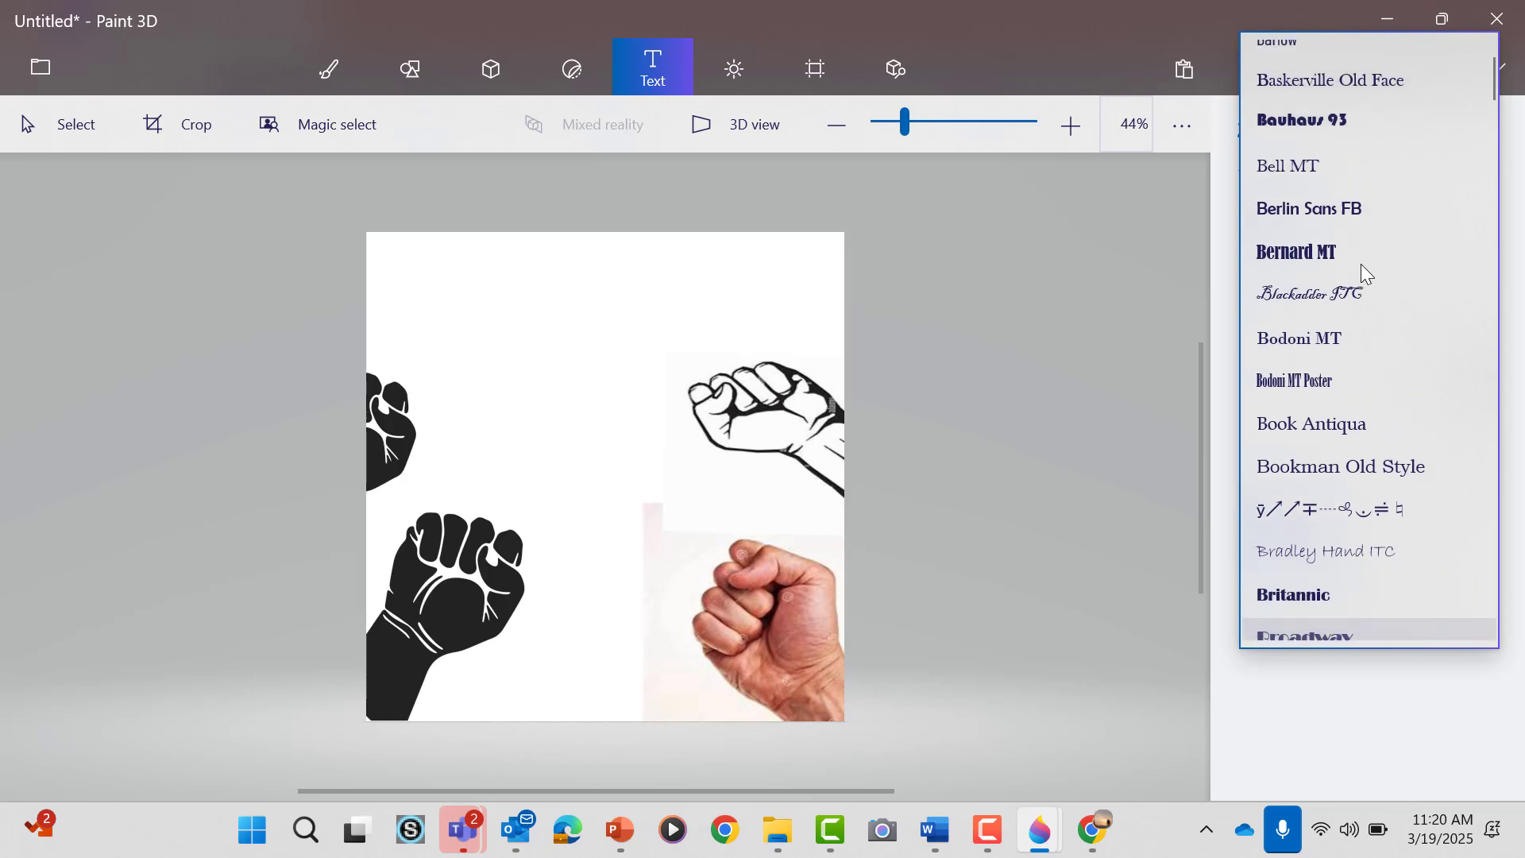
scroll(1361, 263, up, 3)
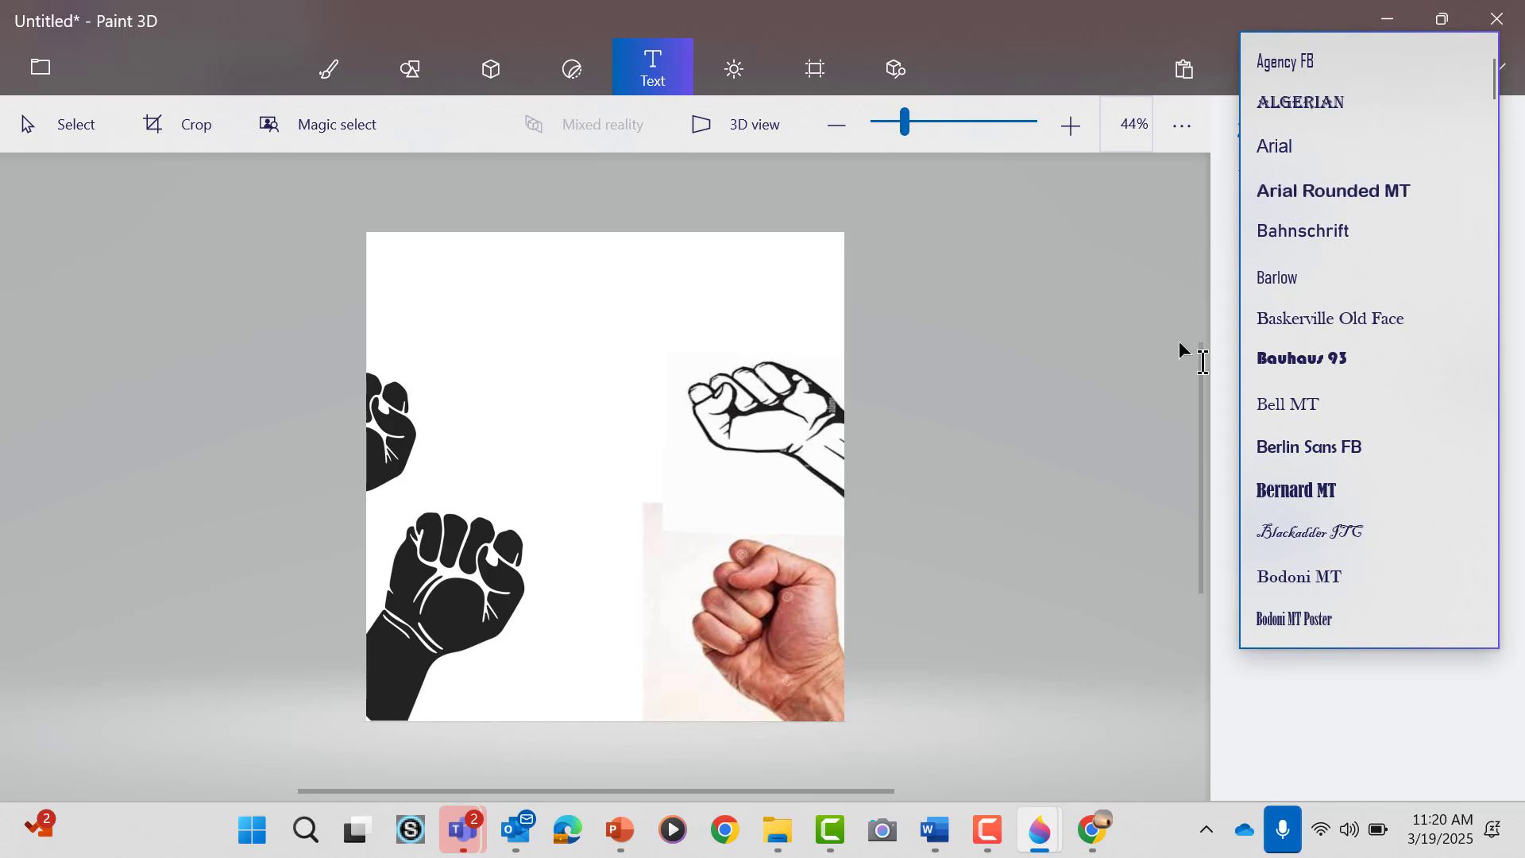
click(1309, 489)
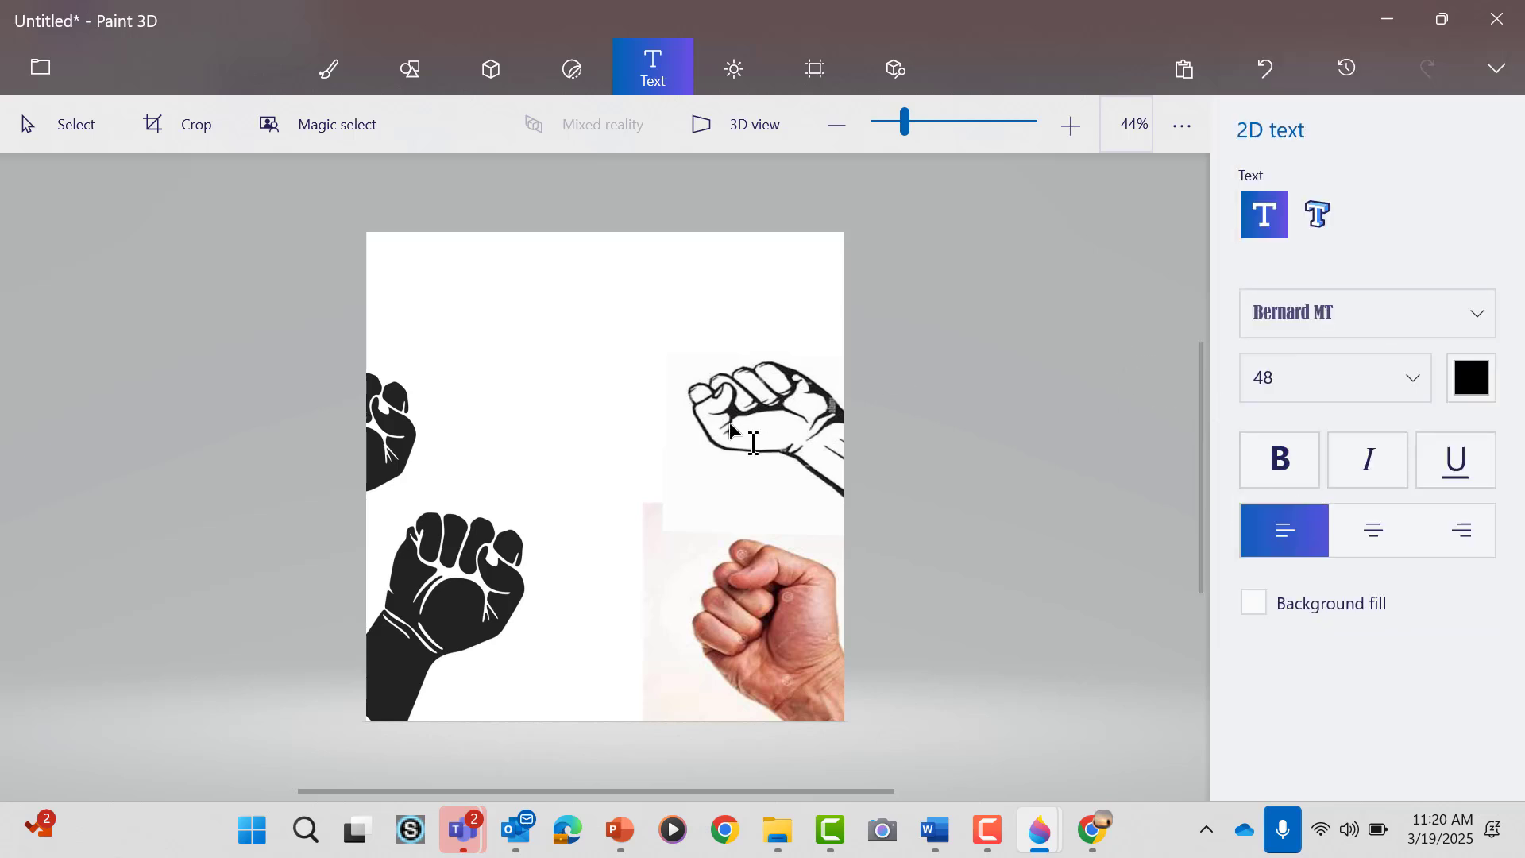
- Place a 2D text box between the upper fists, widen it nearly across the canvas and set the text color to red
click(557, 456)
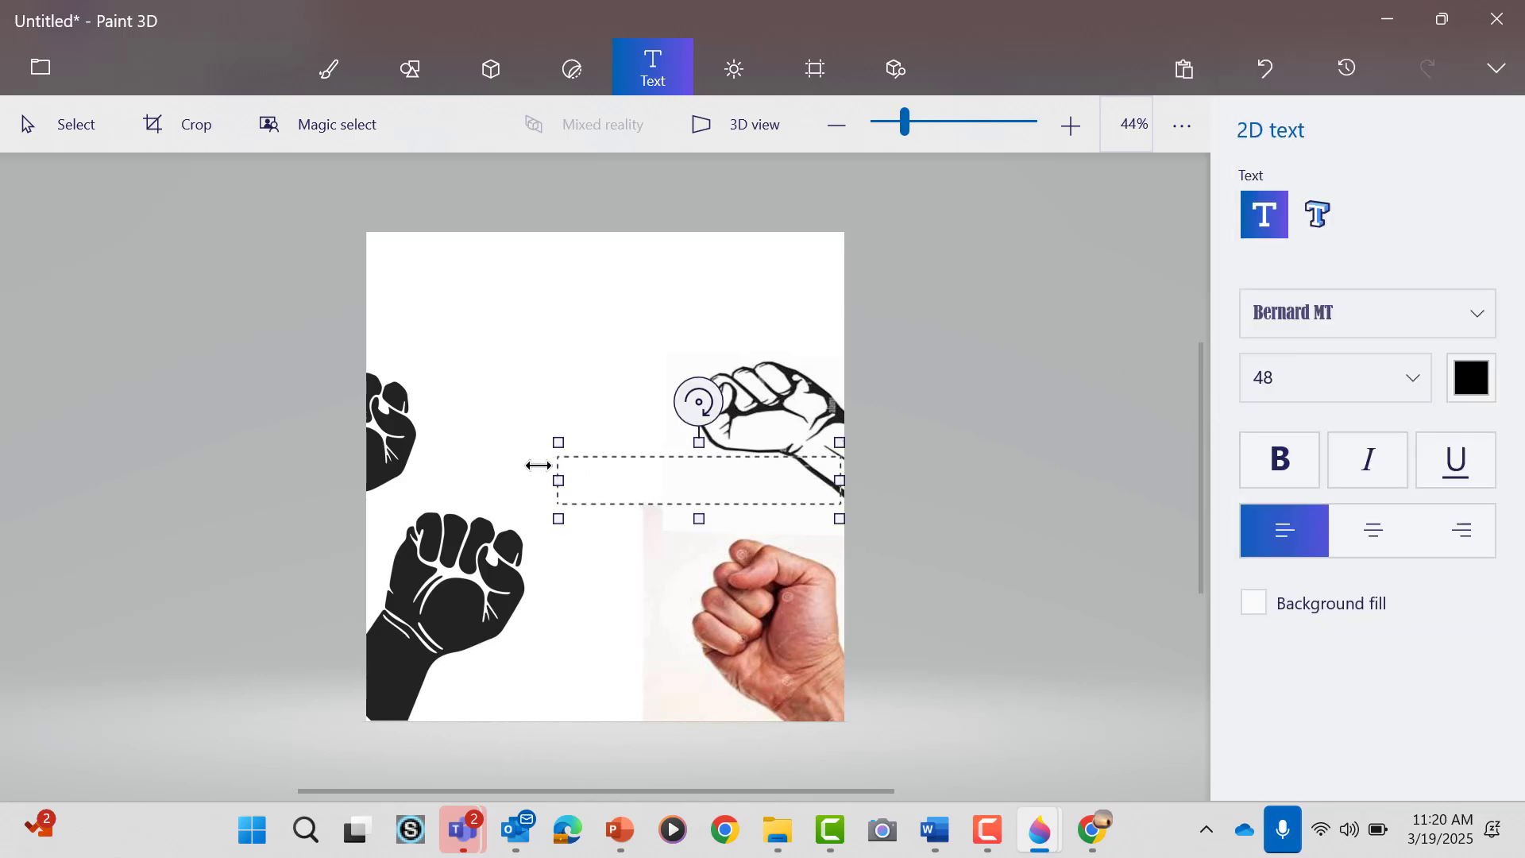
drag(558, 480, 395, 481)
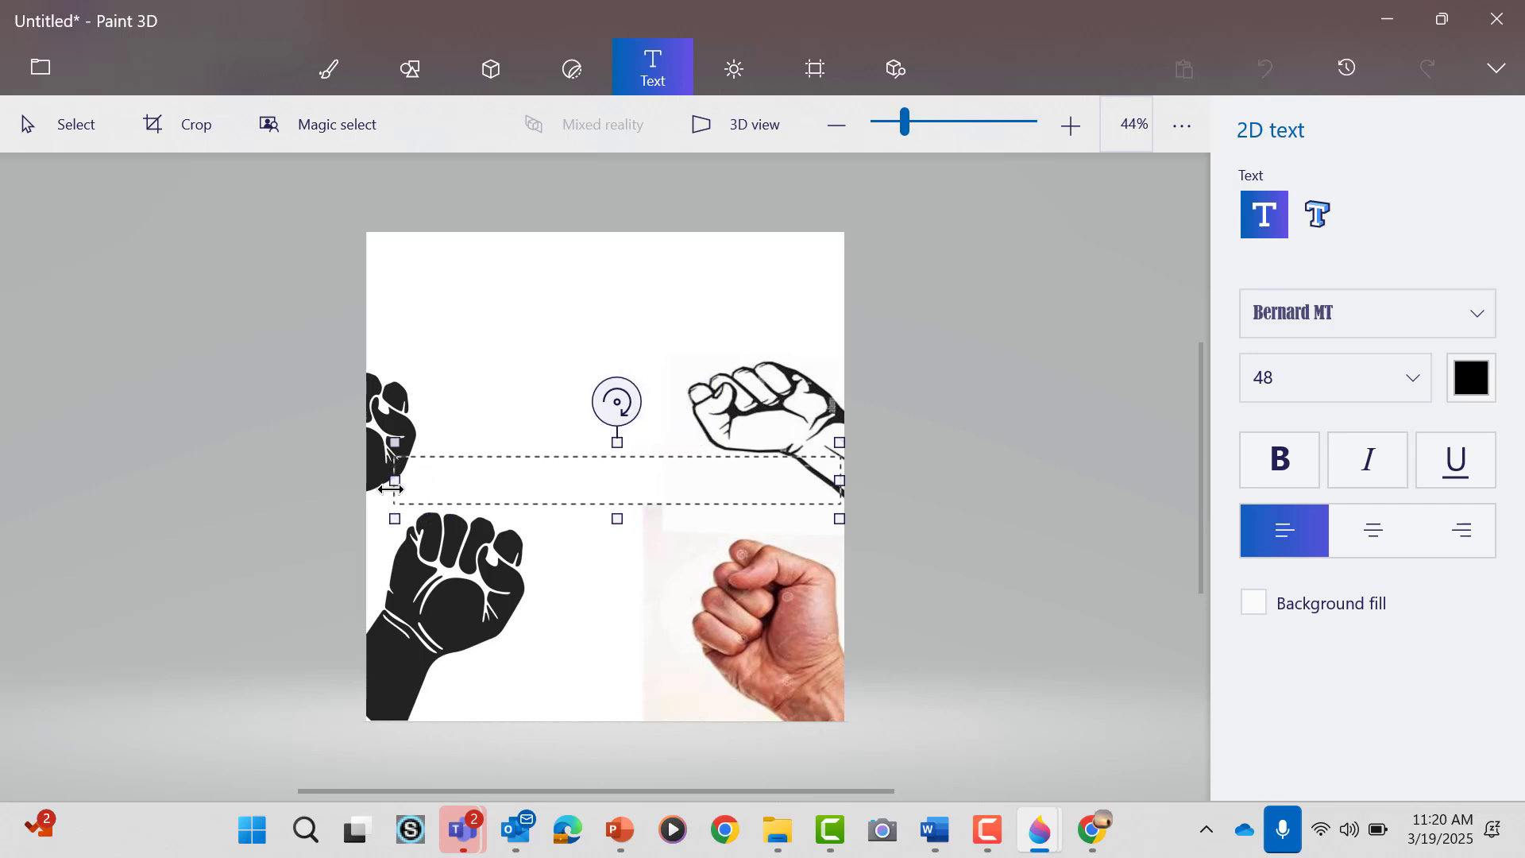
click(1488, 394)
click(1455, 465)
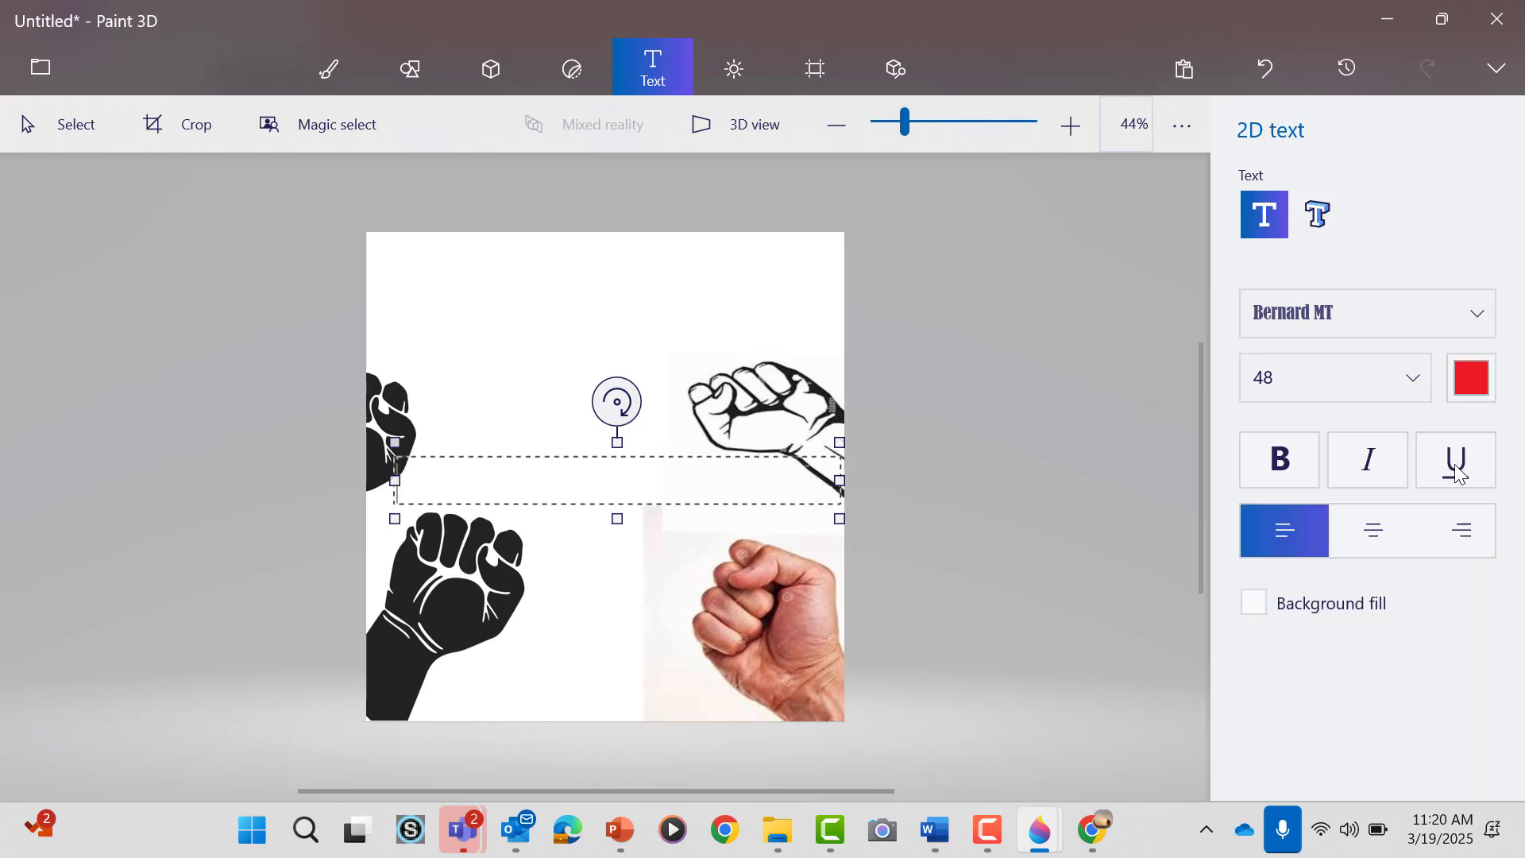
- Recheck the red text color and center-align the 2D text
click(1475, 380)
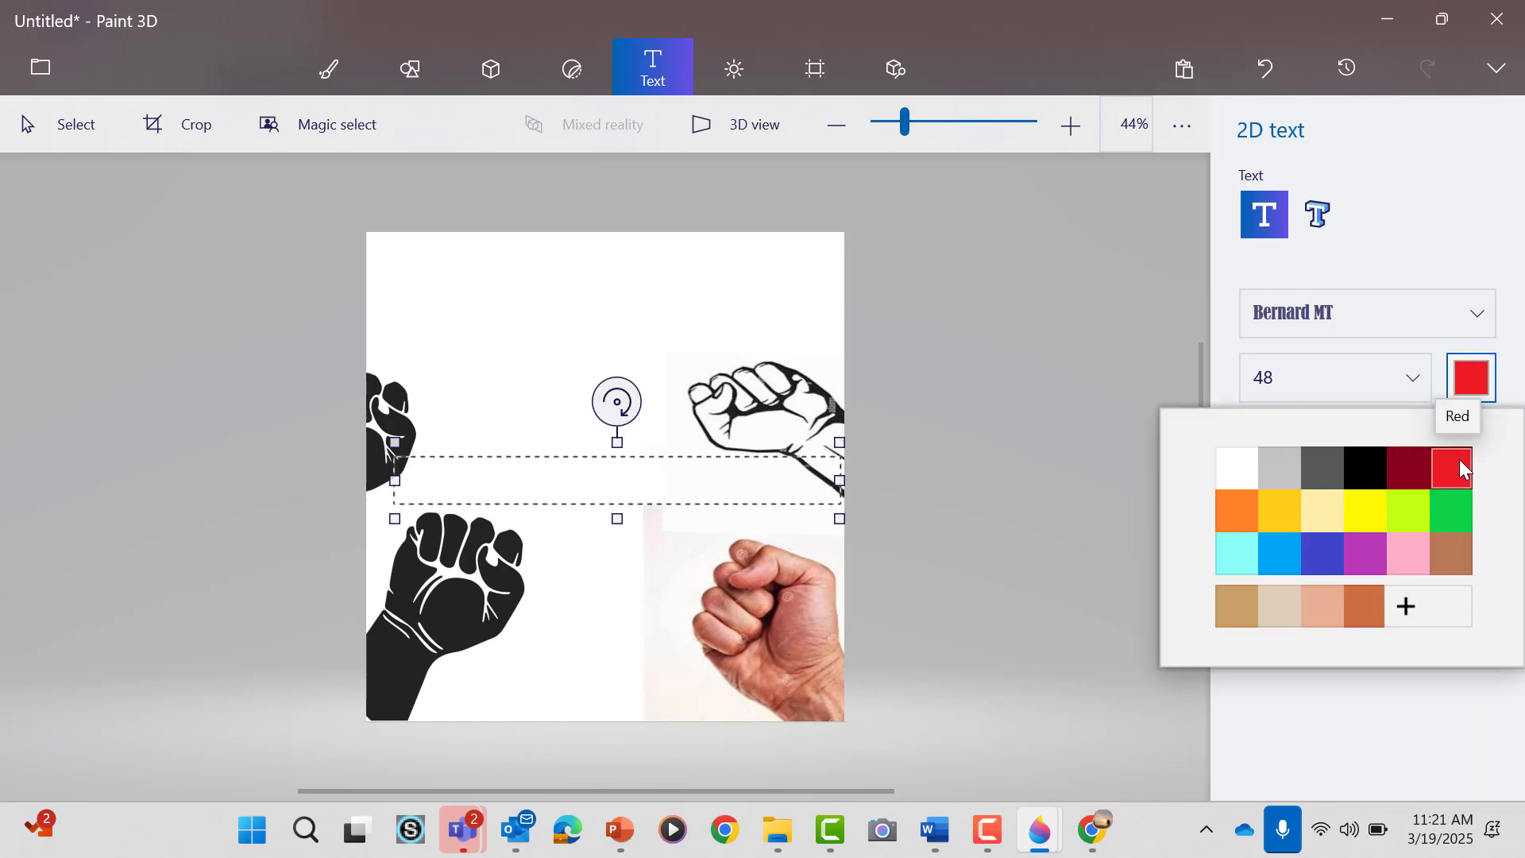
click(1443, 637)
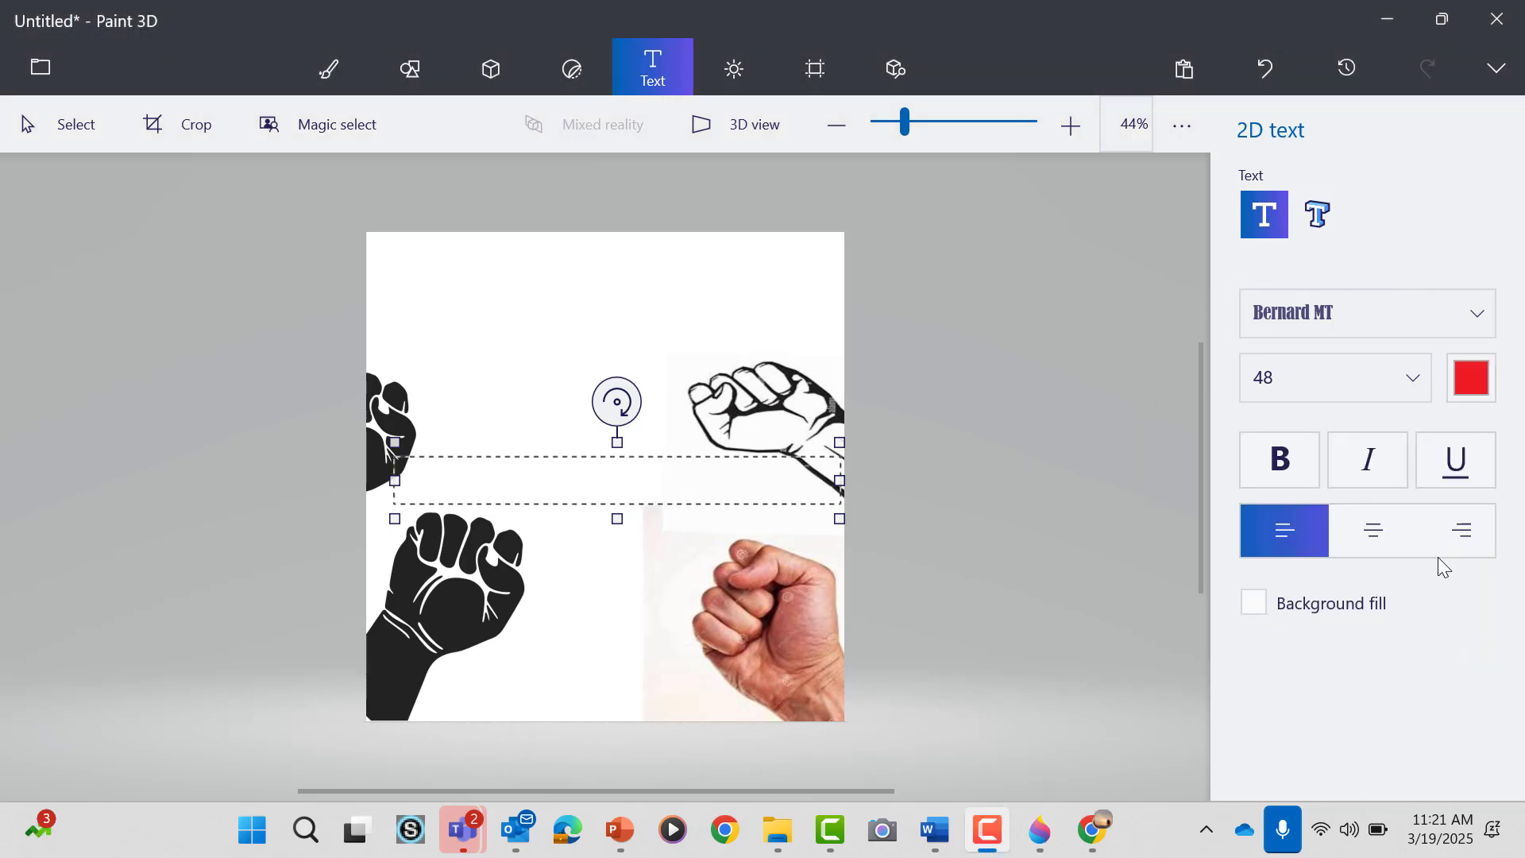
click(1472, 380)
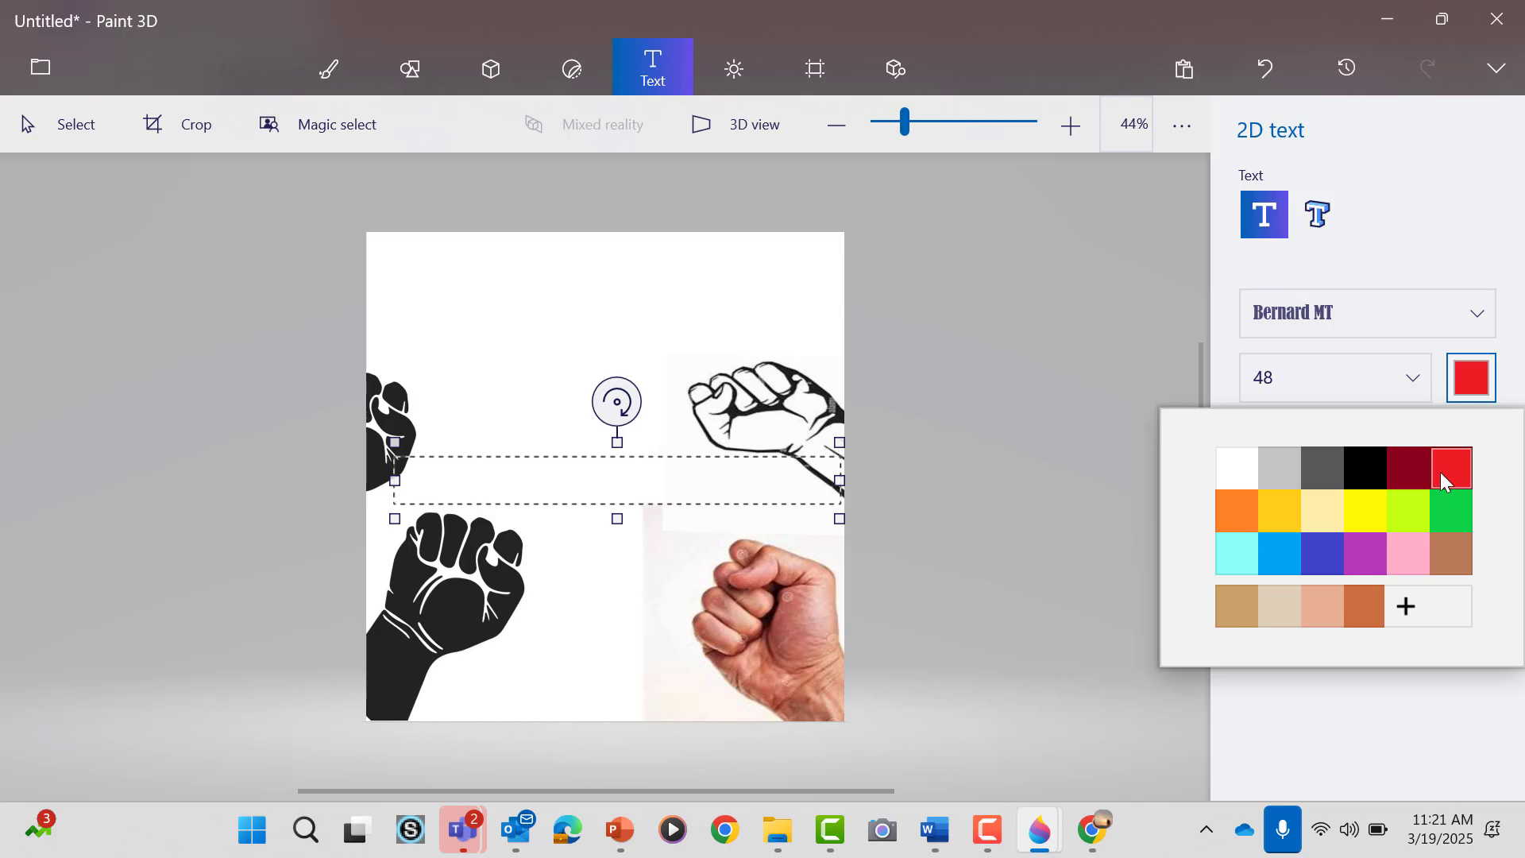
click(1296, 376)
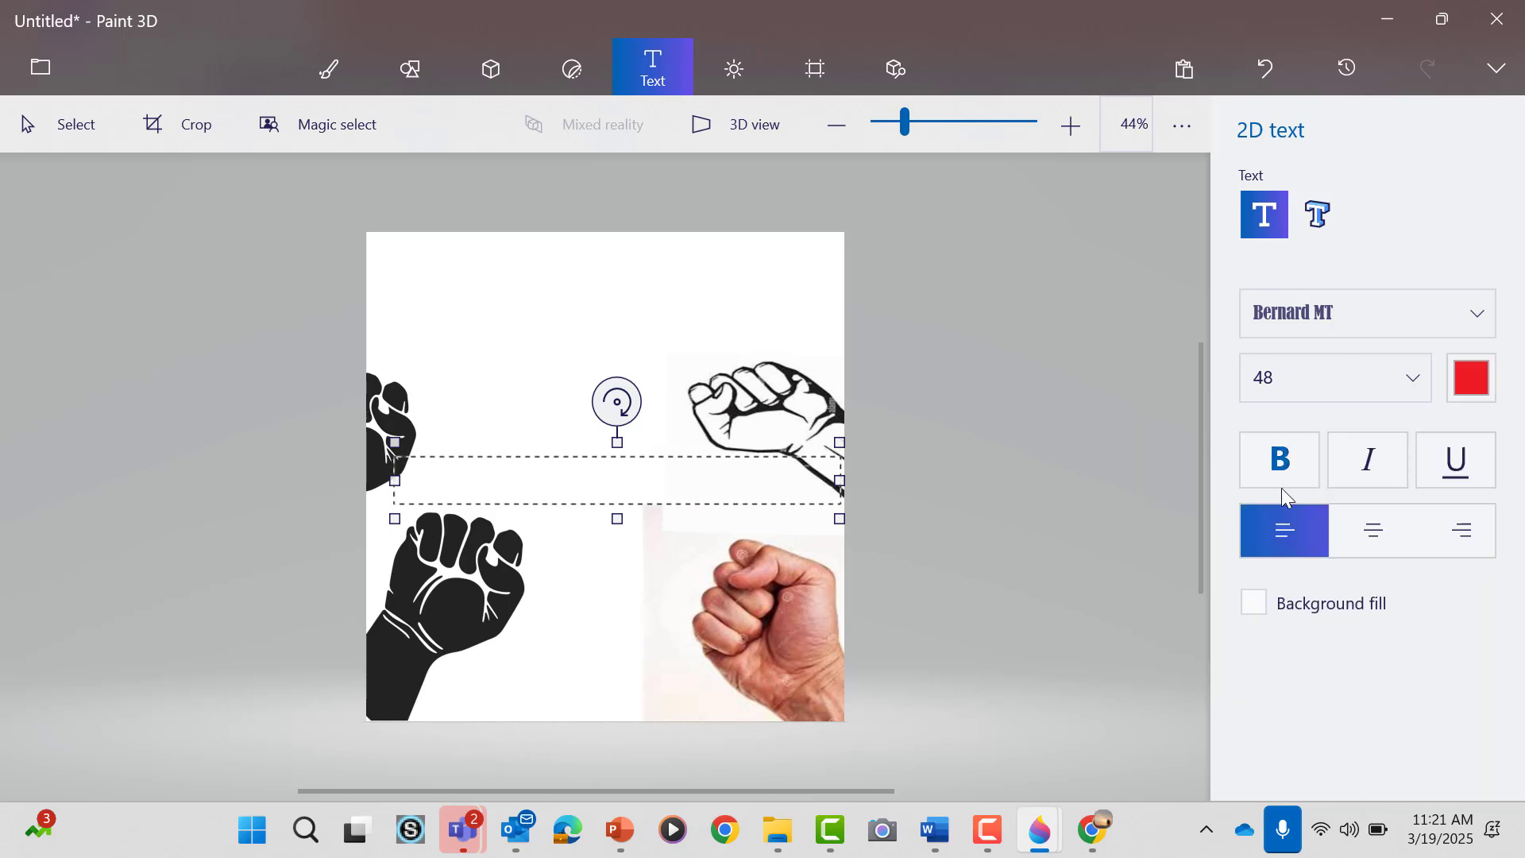
click(1377, 532)
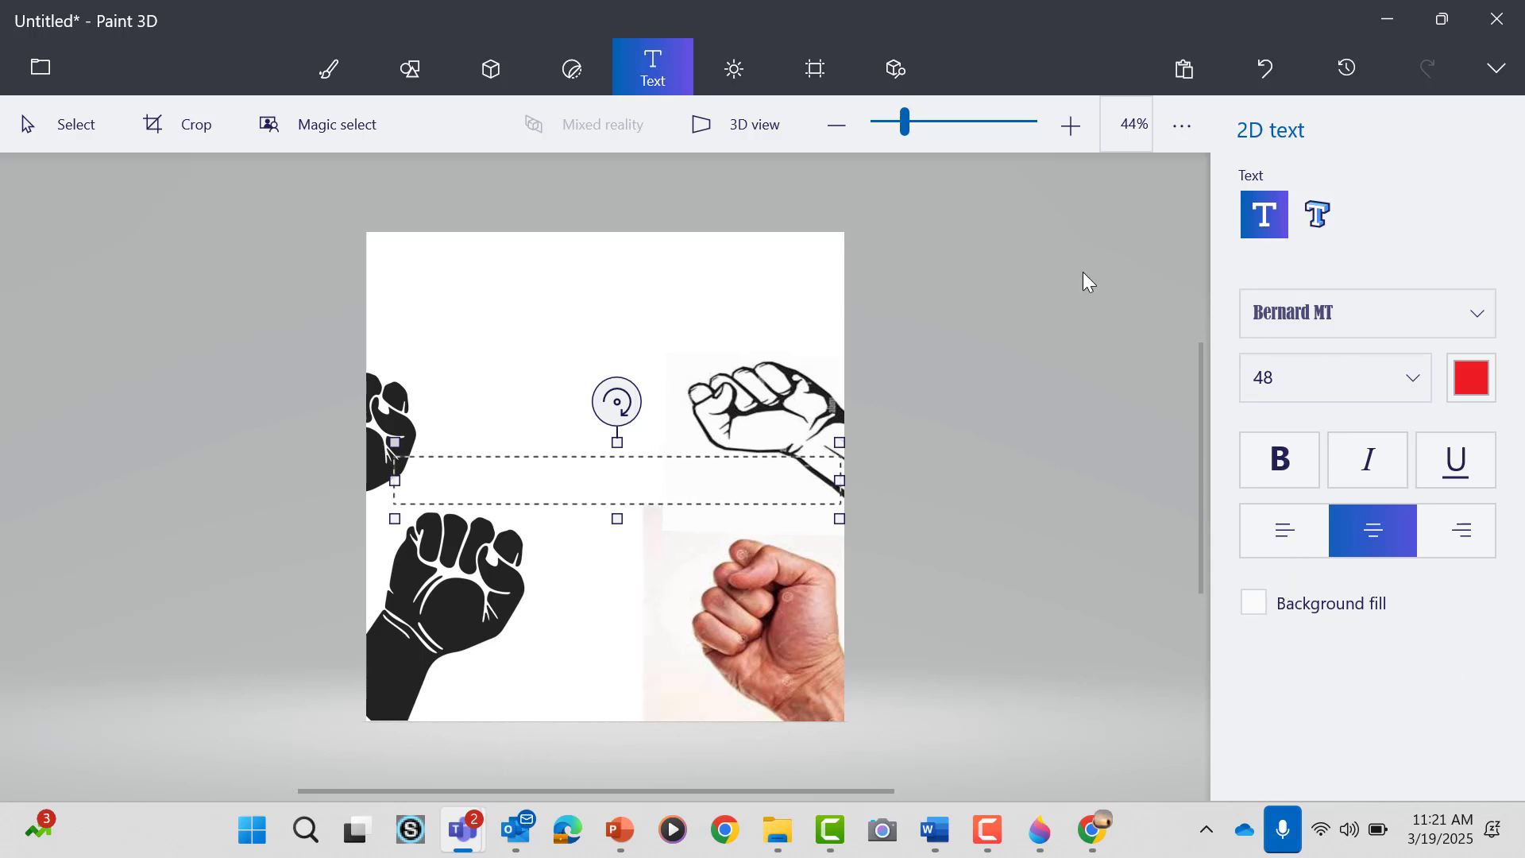
- Switch to 3D text, place a text box between the fists and enlarge it across the canvas and down near its lower edge
click(1319, 226)
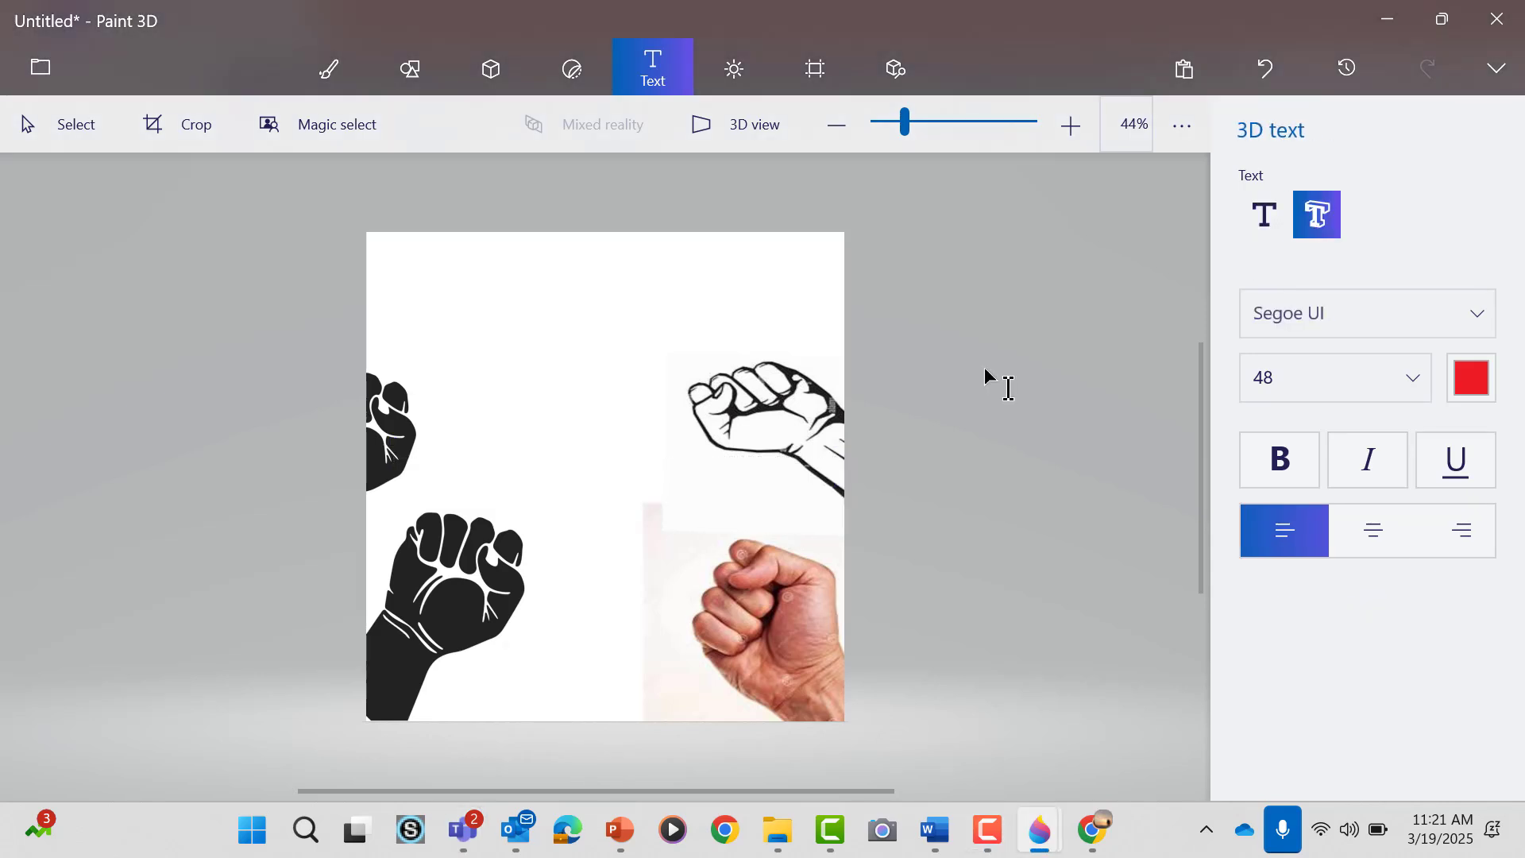
click(514, 453)
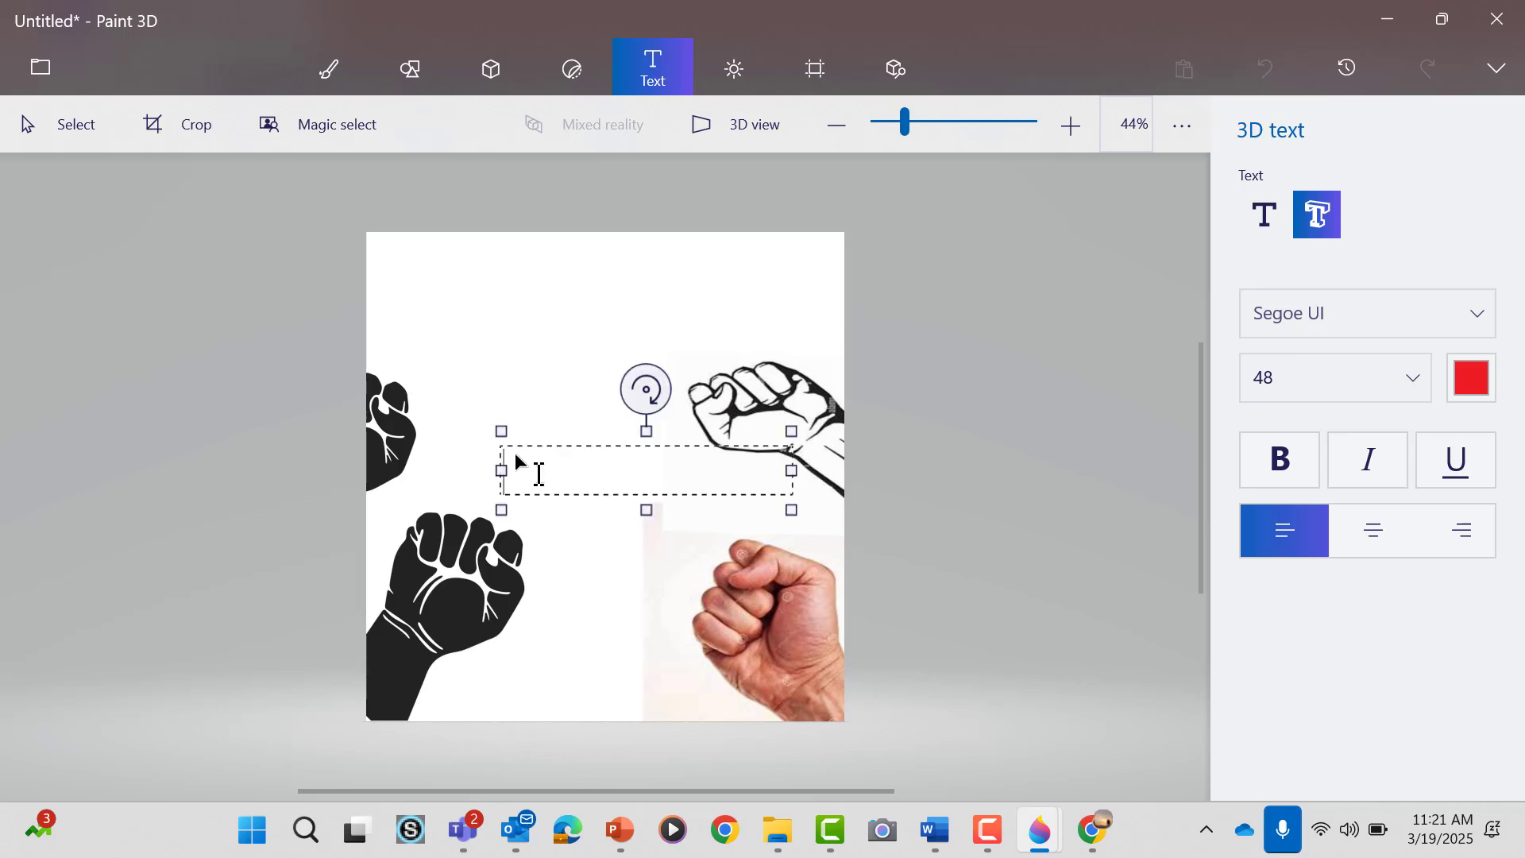
drag(499, 473, 397, 485)
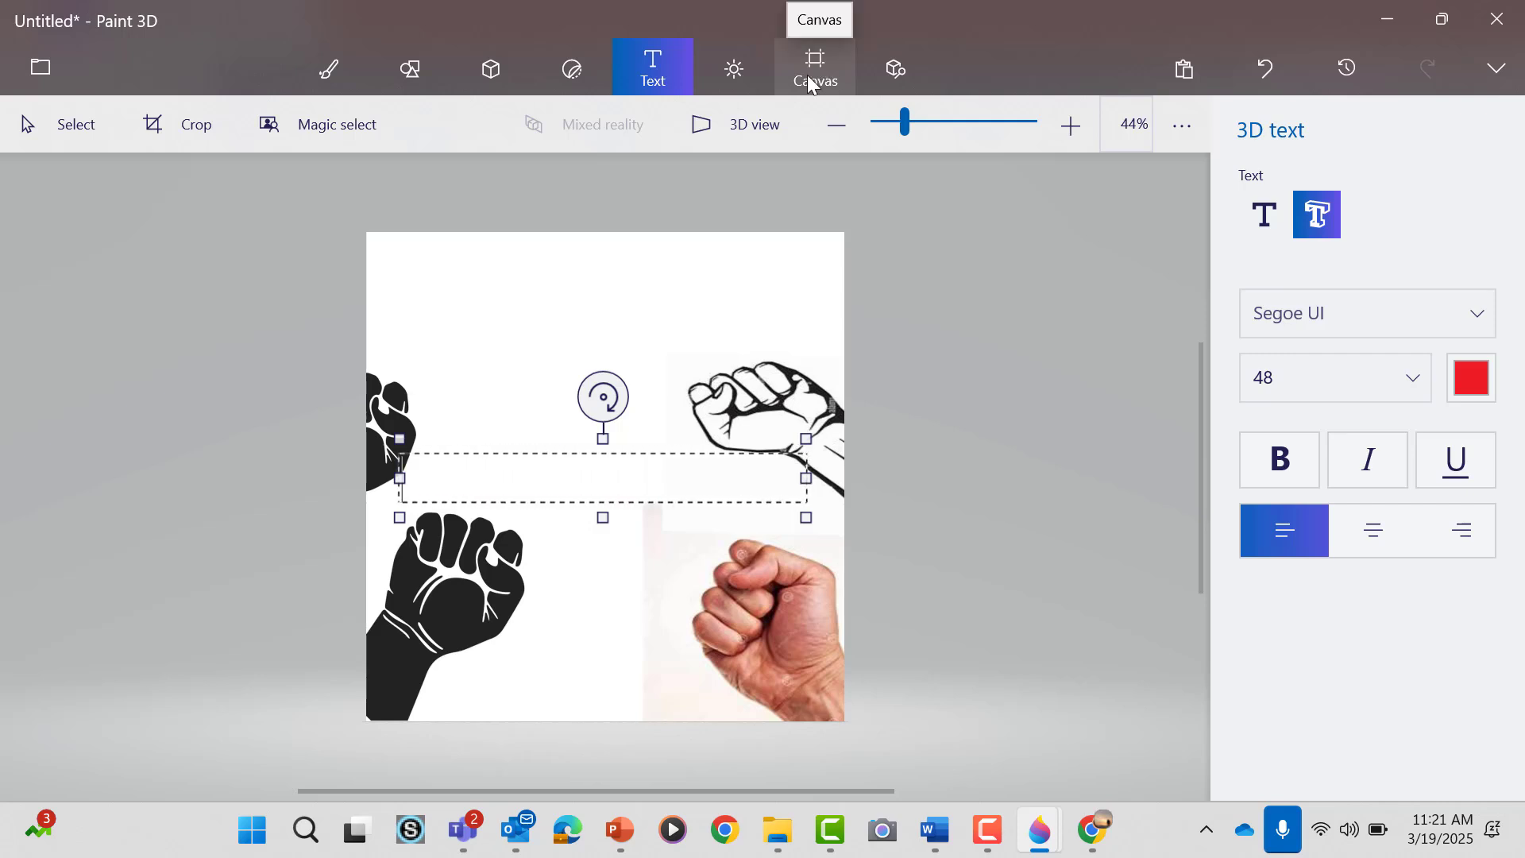
drag(603, 518, 615, 717)
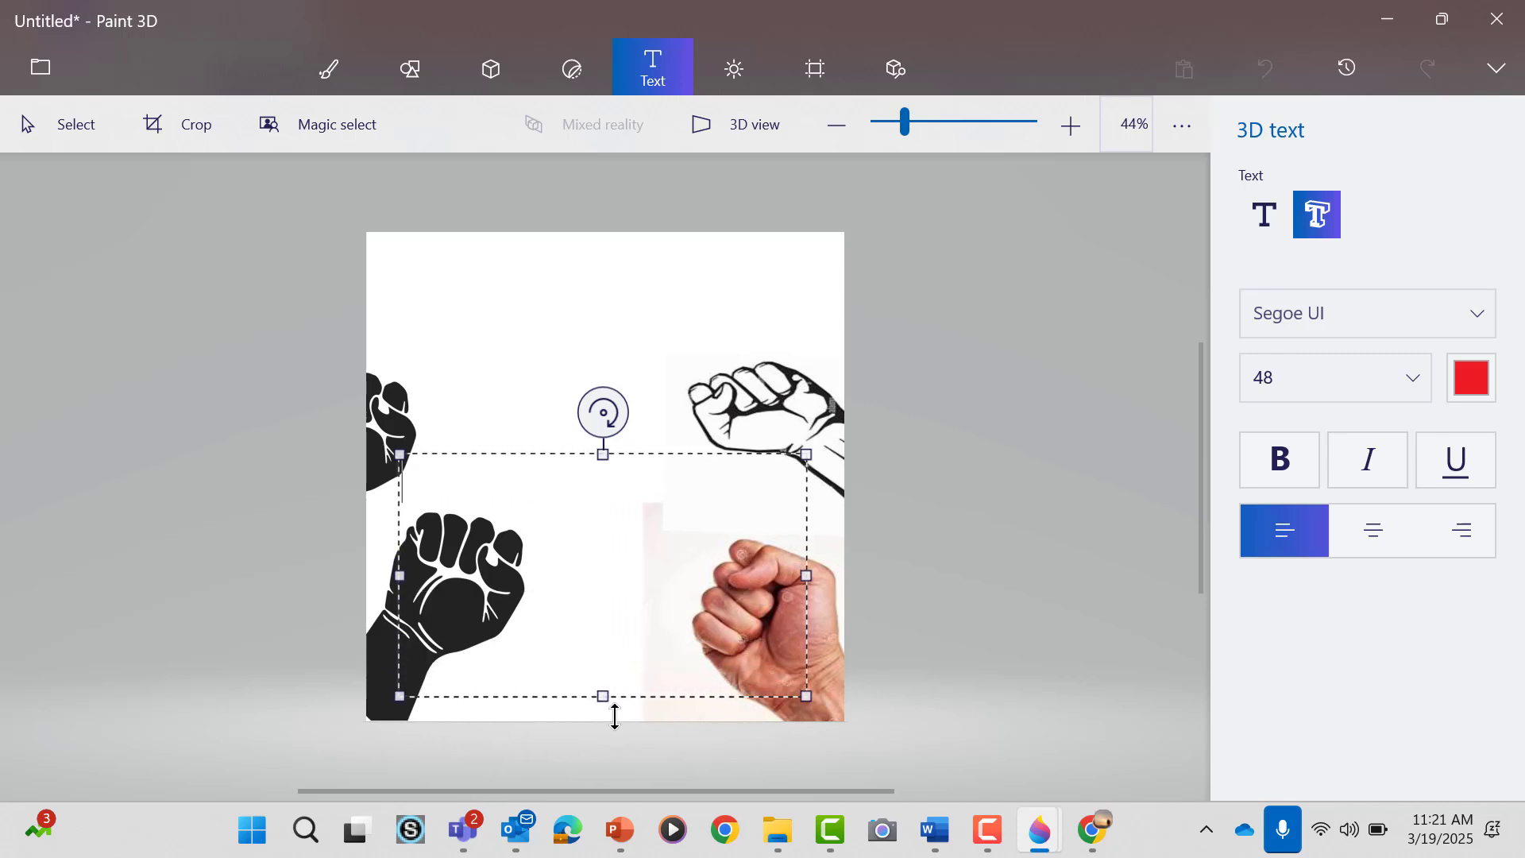